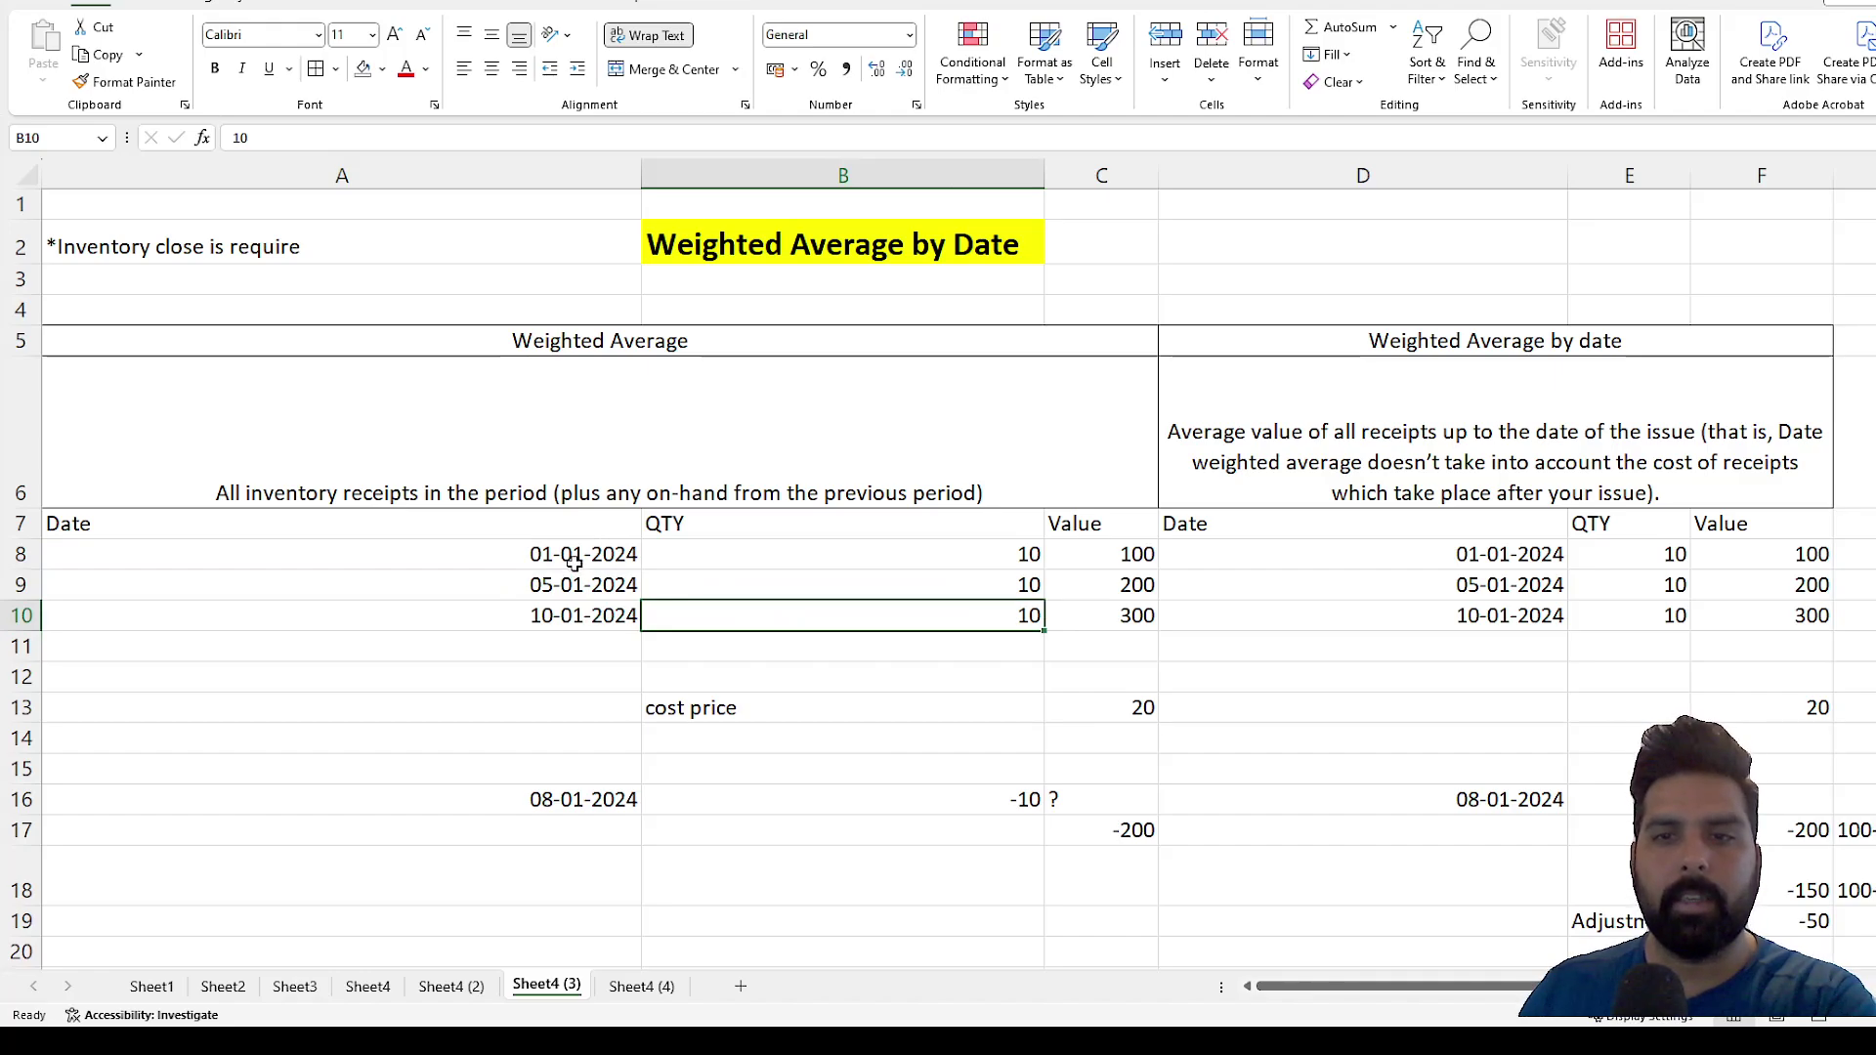
Examine the January receipt dates, values and cost price formulas in the Weighted Average and Weighted Average by date tables
left_click_drag(569, 555, 566, 622)
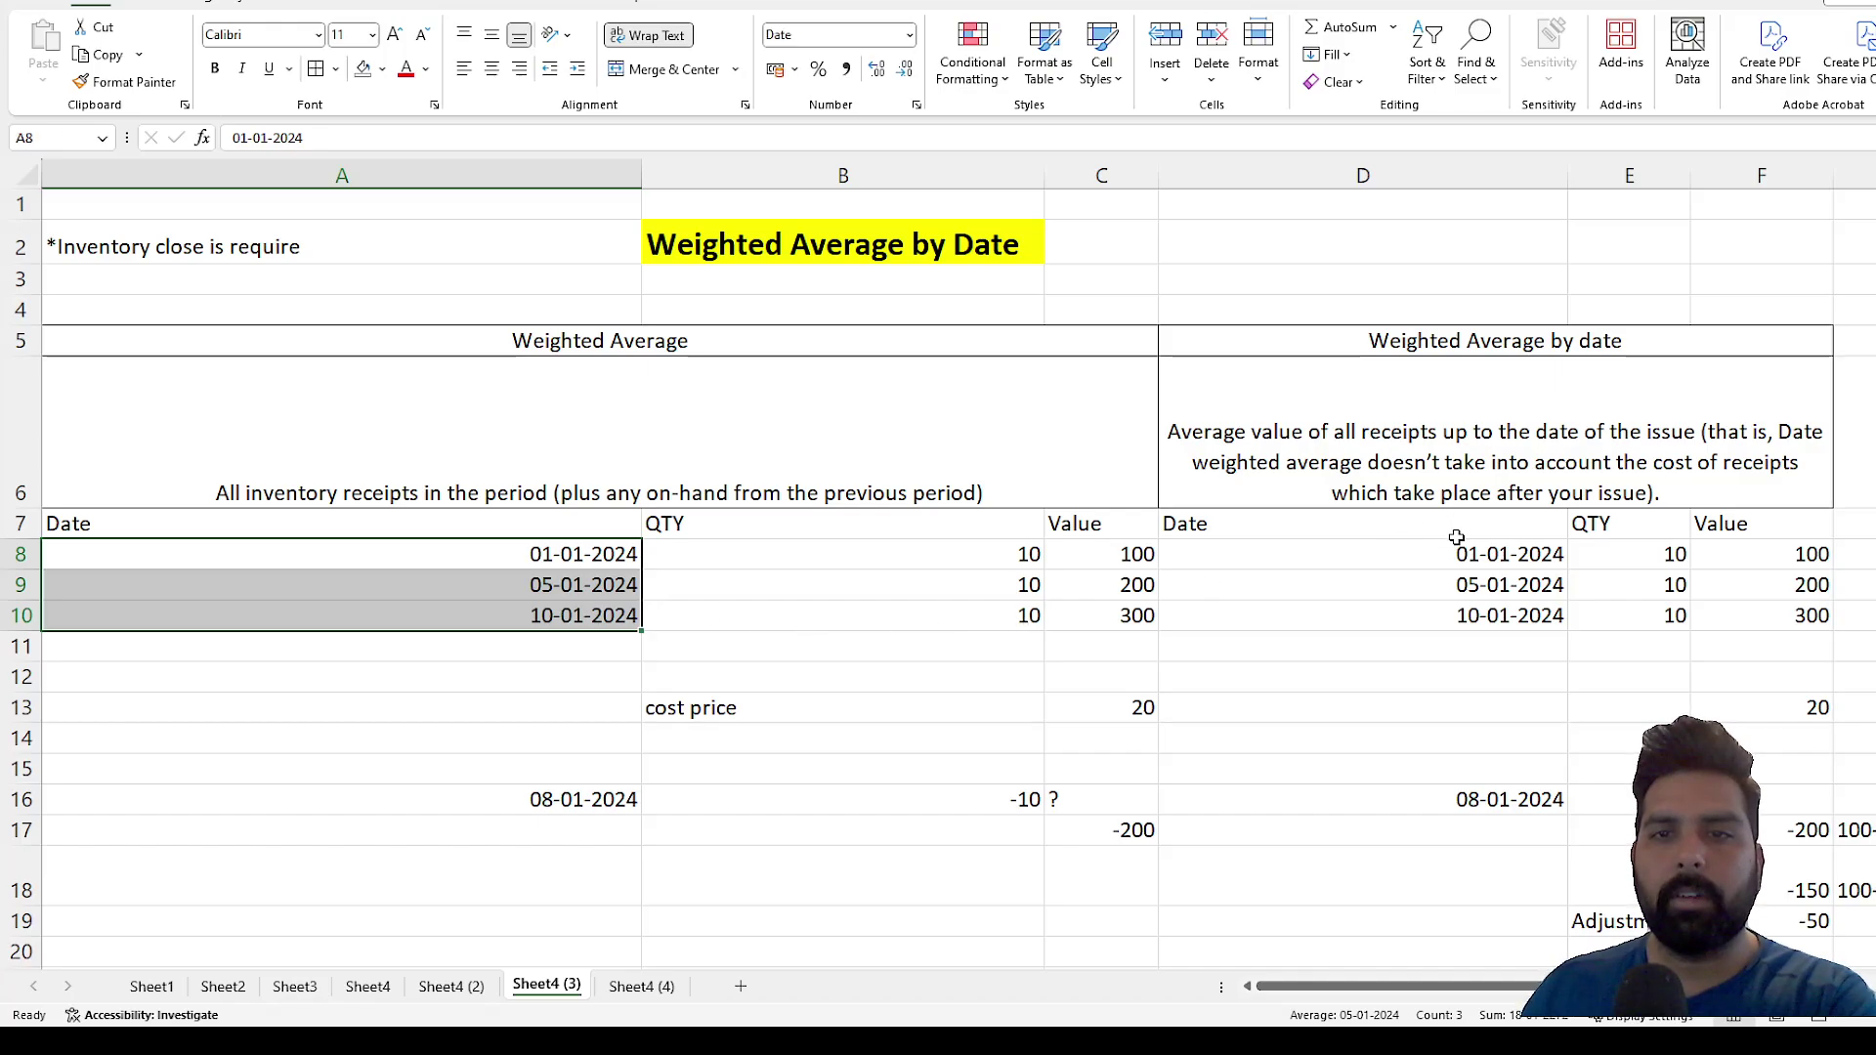
left_click_drag(1456, 547, 1465, 619)
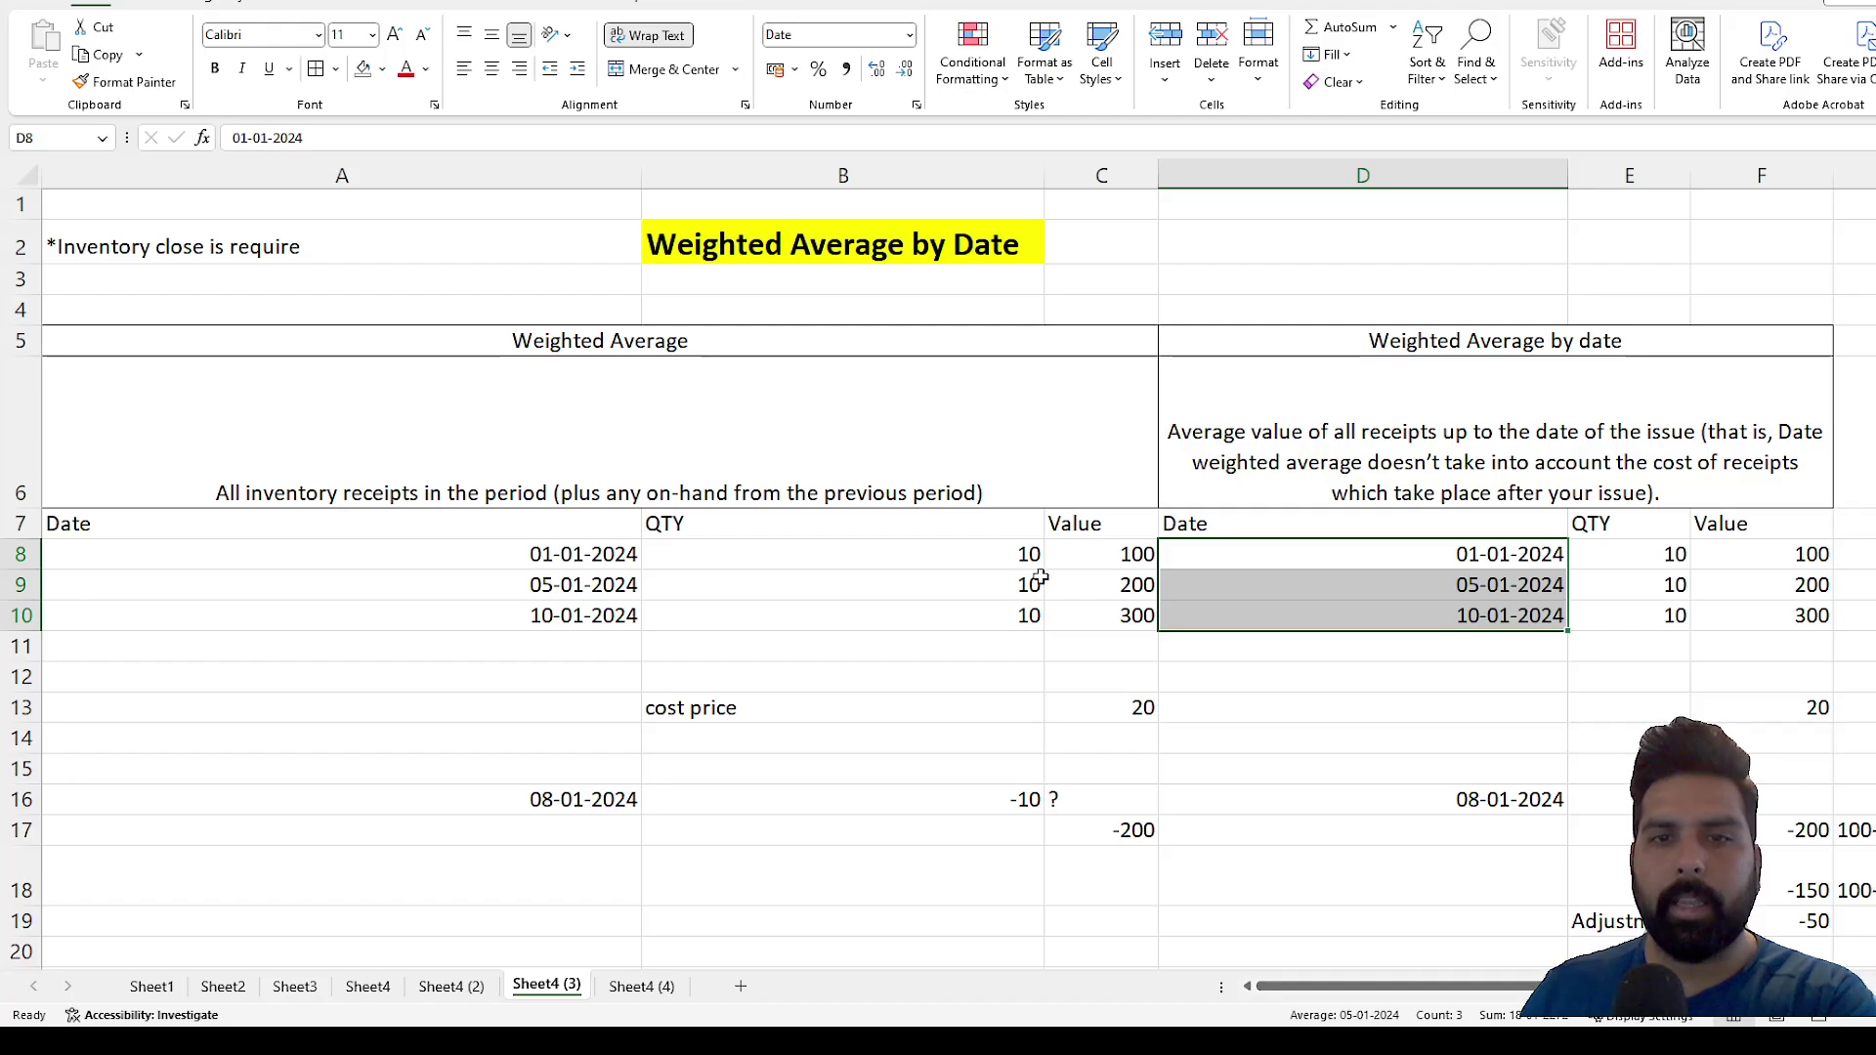
left_click_drag(1090, 559, 1096, 608)
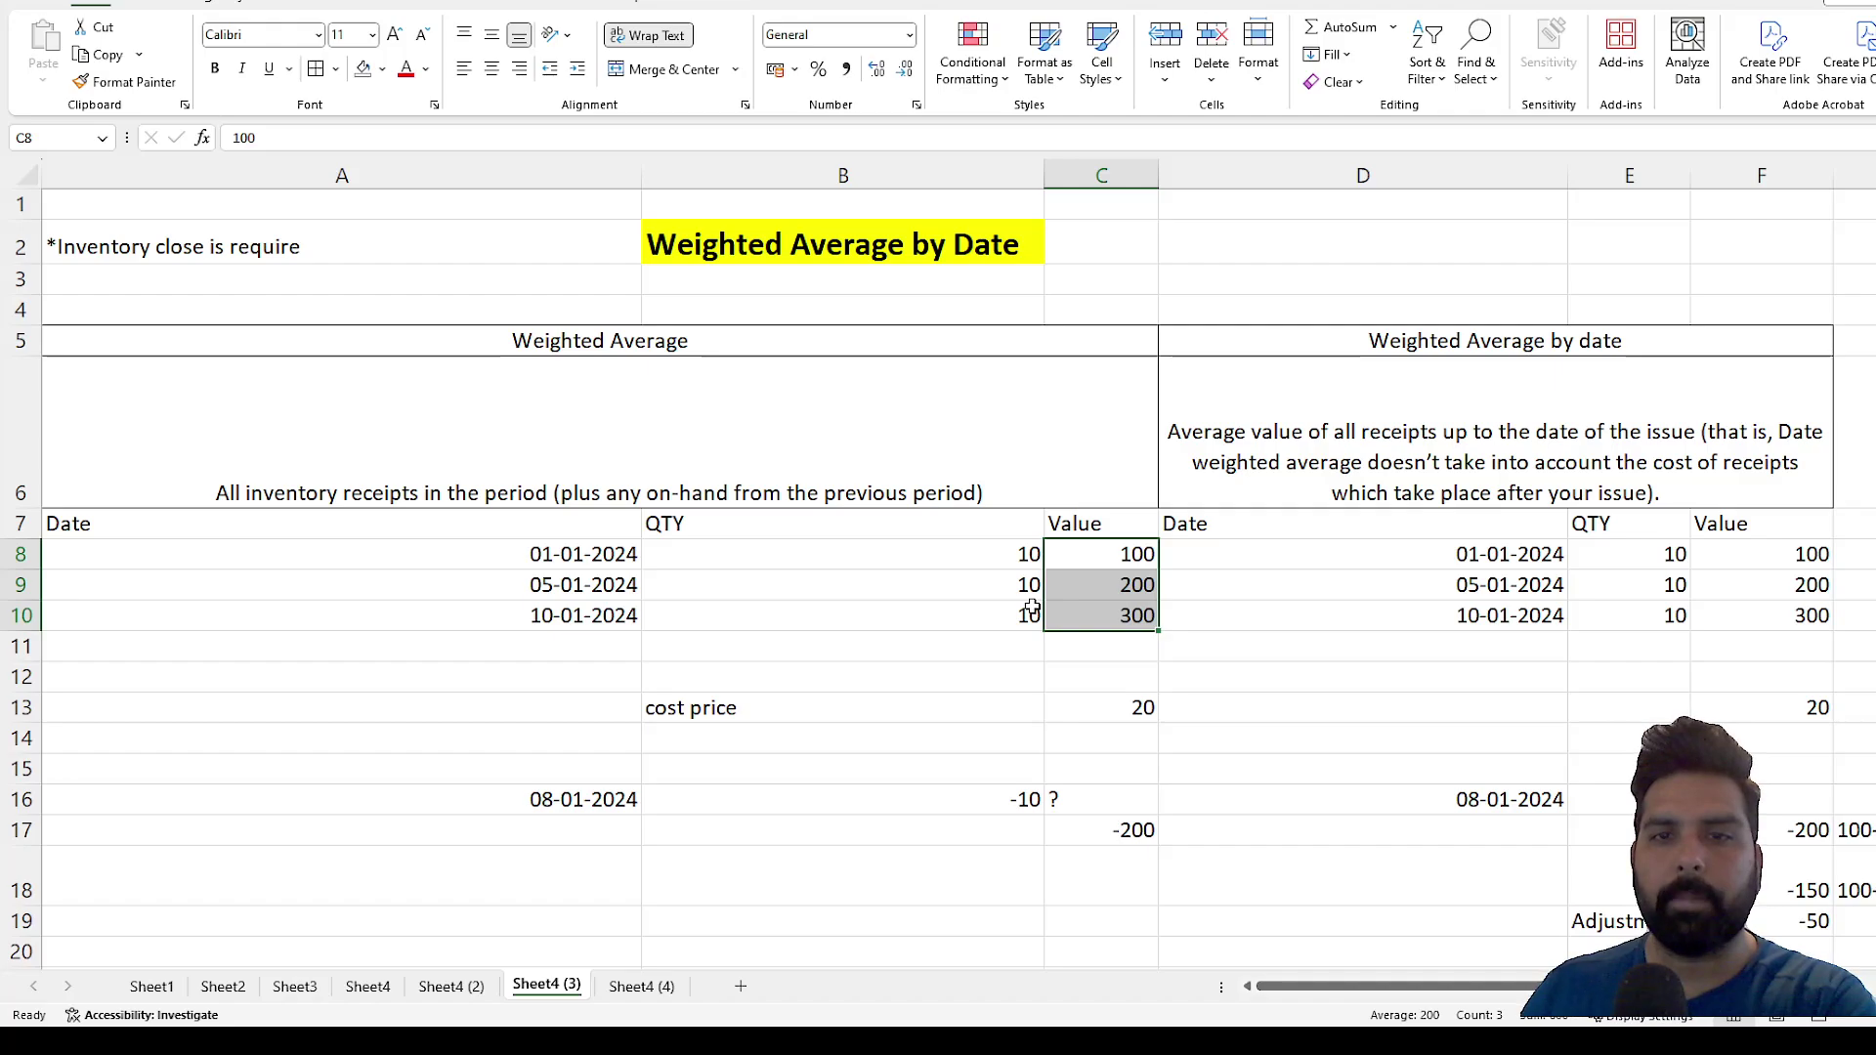
left_click(888, 629)
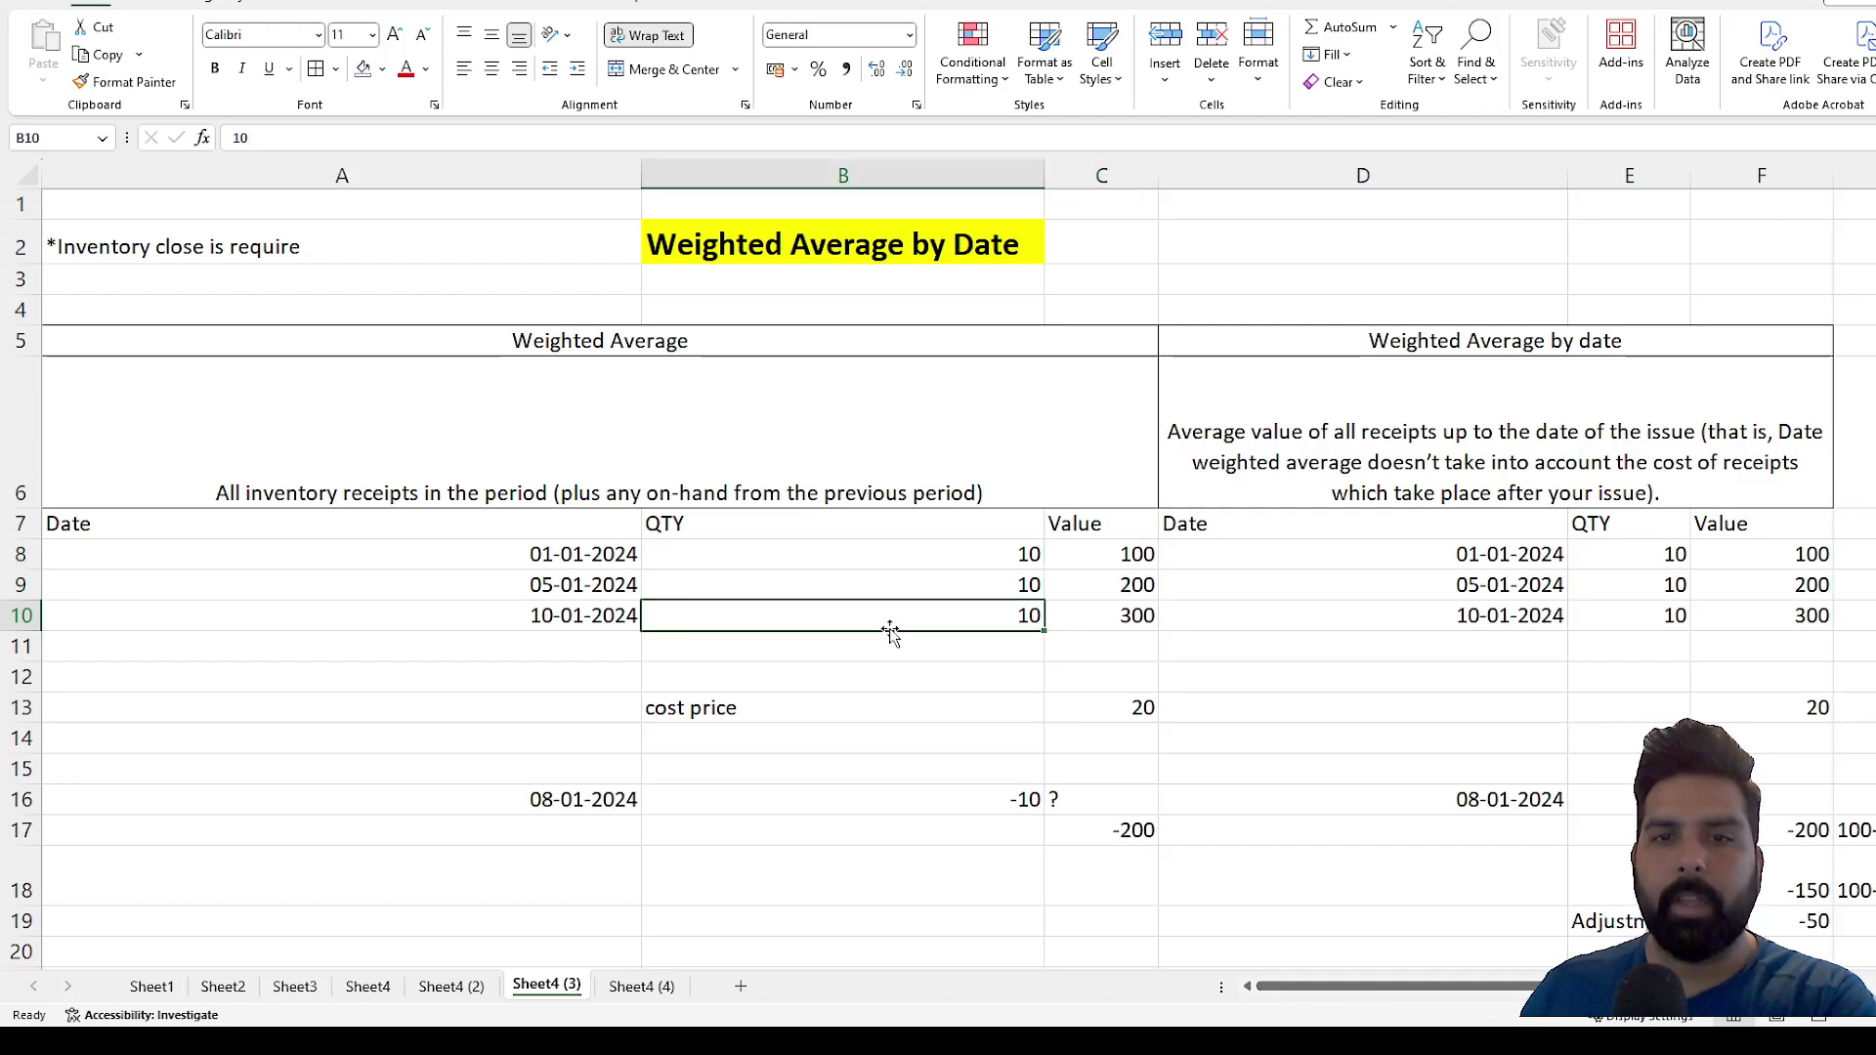
scroll(890, 633, "down", 1)
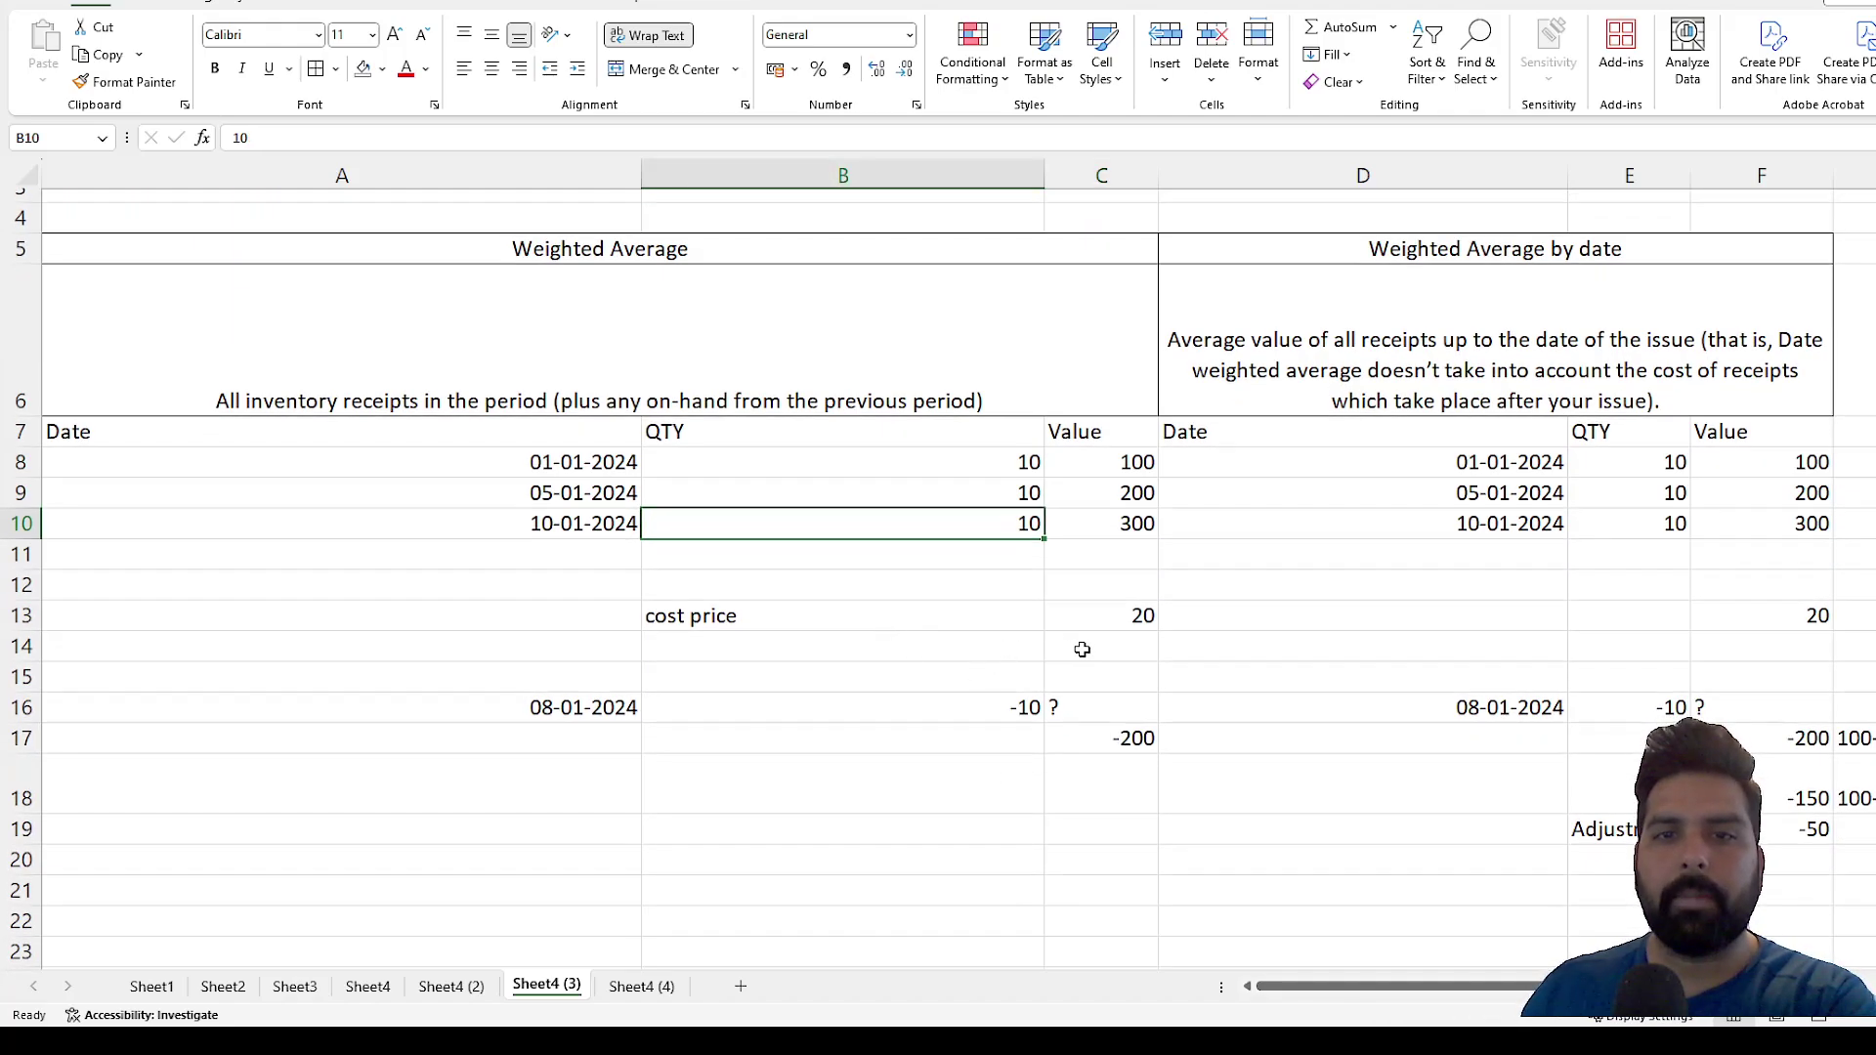
left_click(1123, 626)
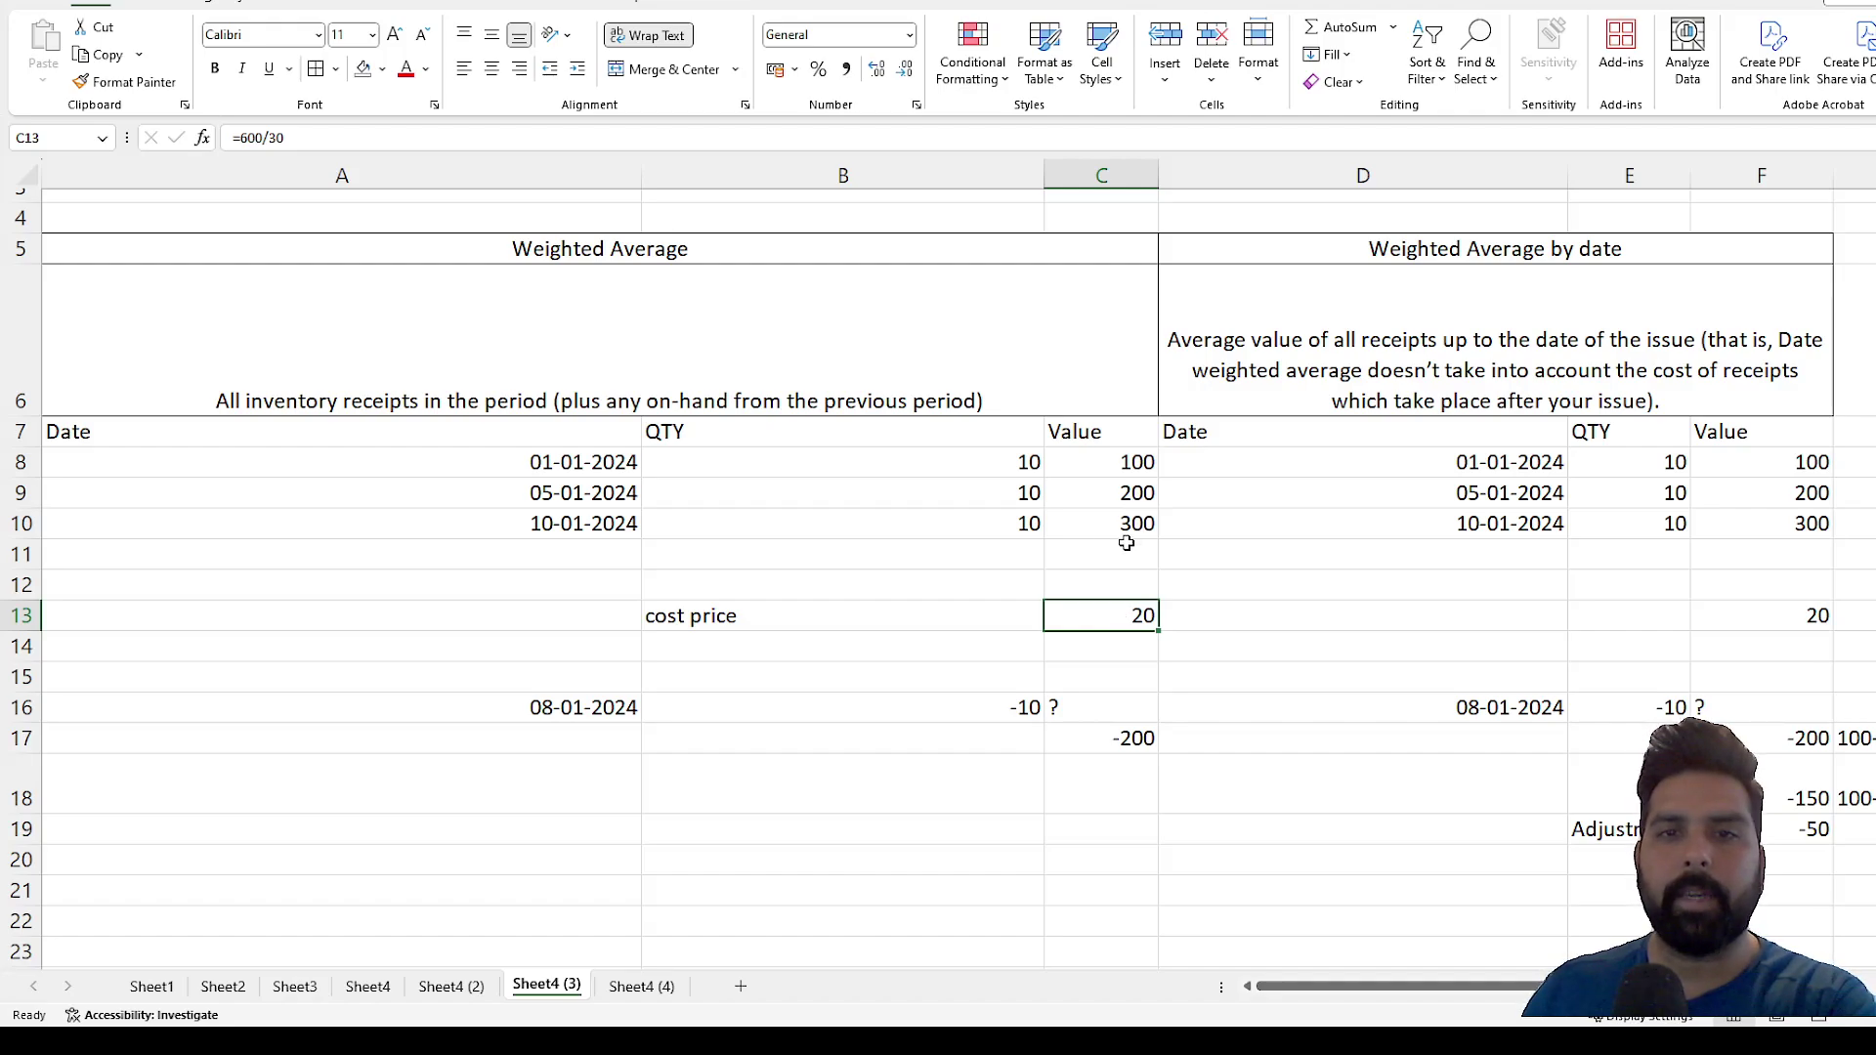
left_click(1717, 622)
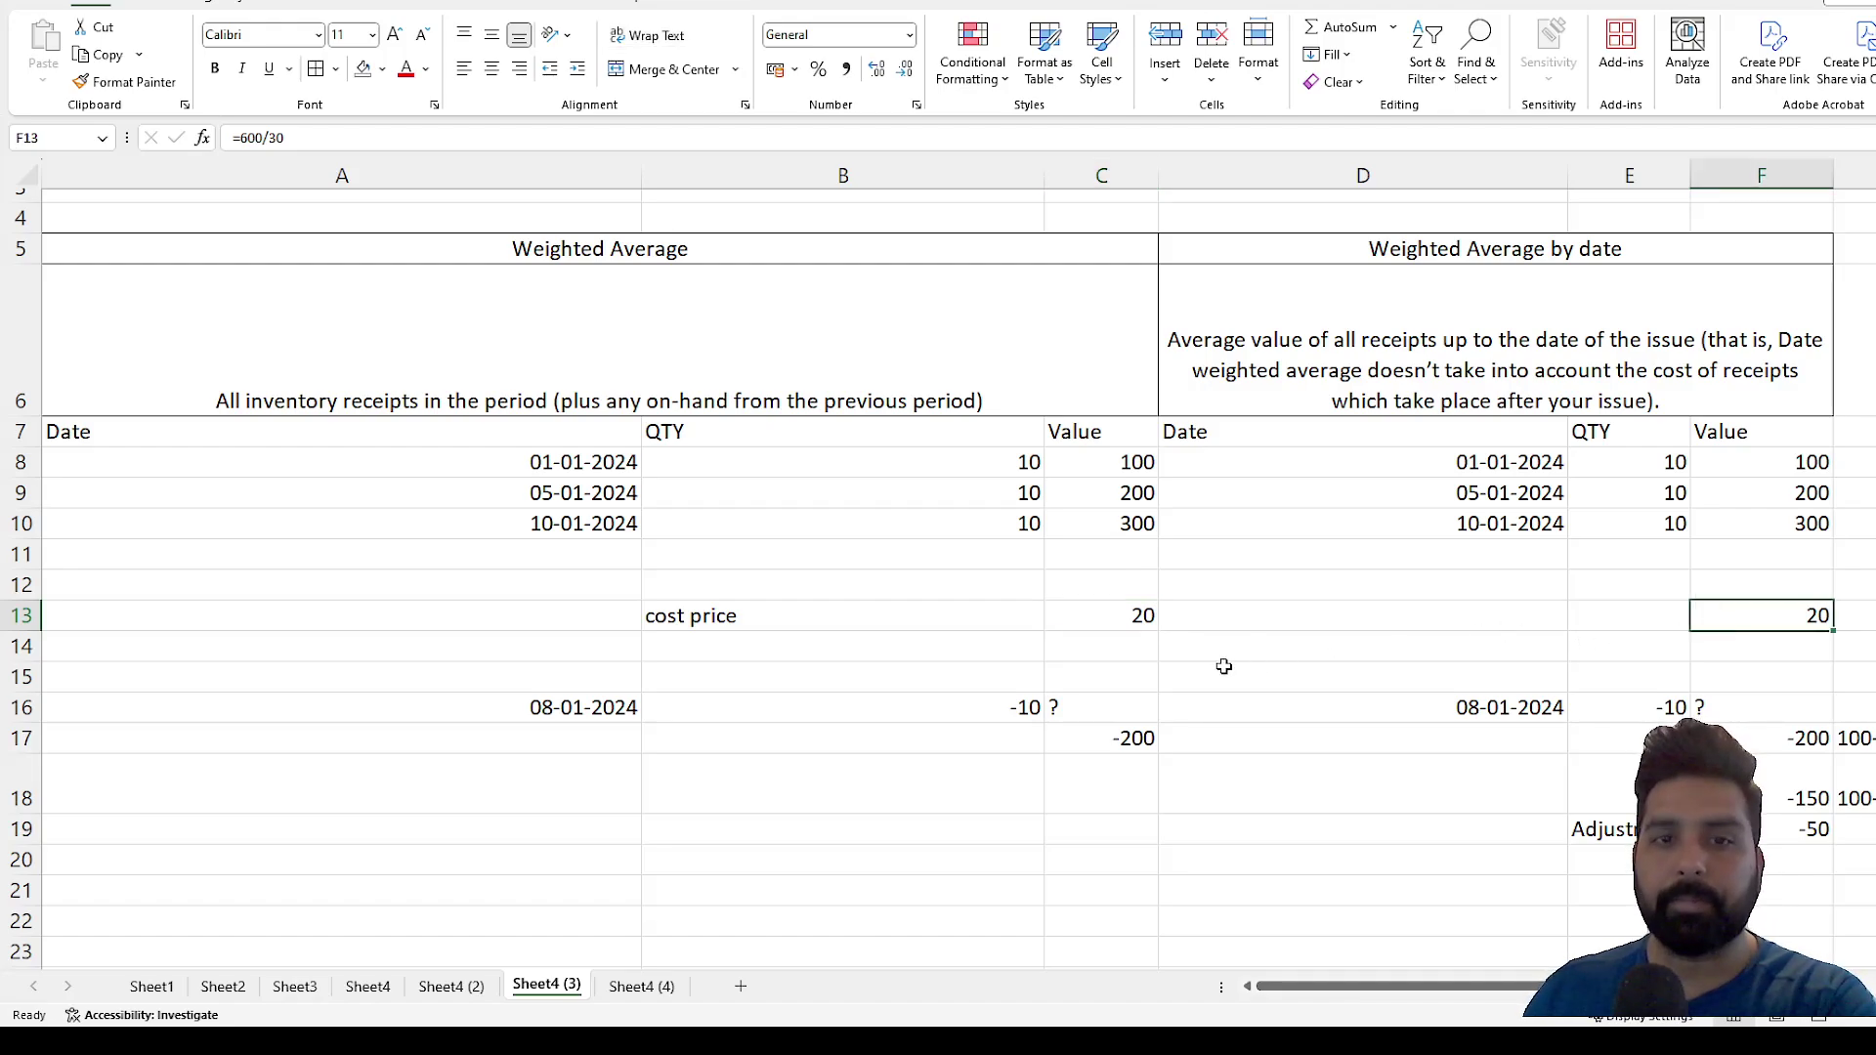
Compare the three receipt dates with the issue date in the Weighted Average table
left_click(565, 461)
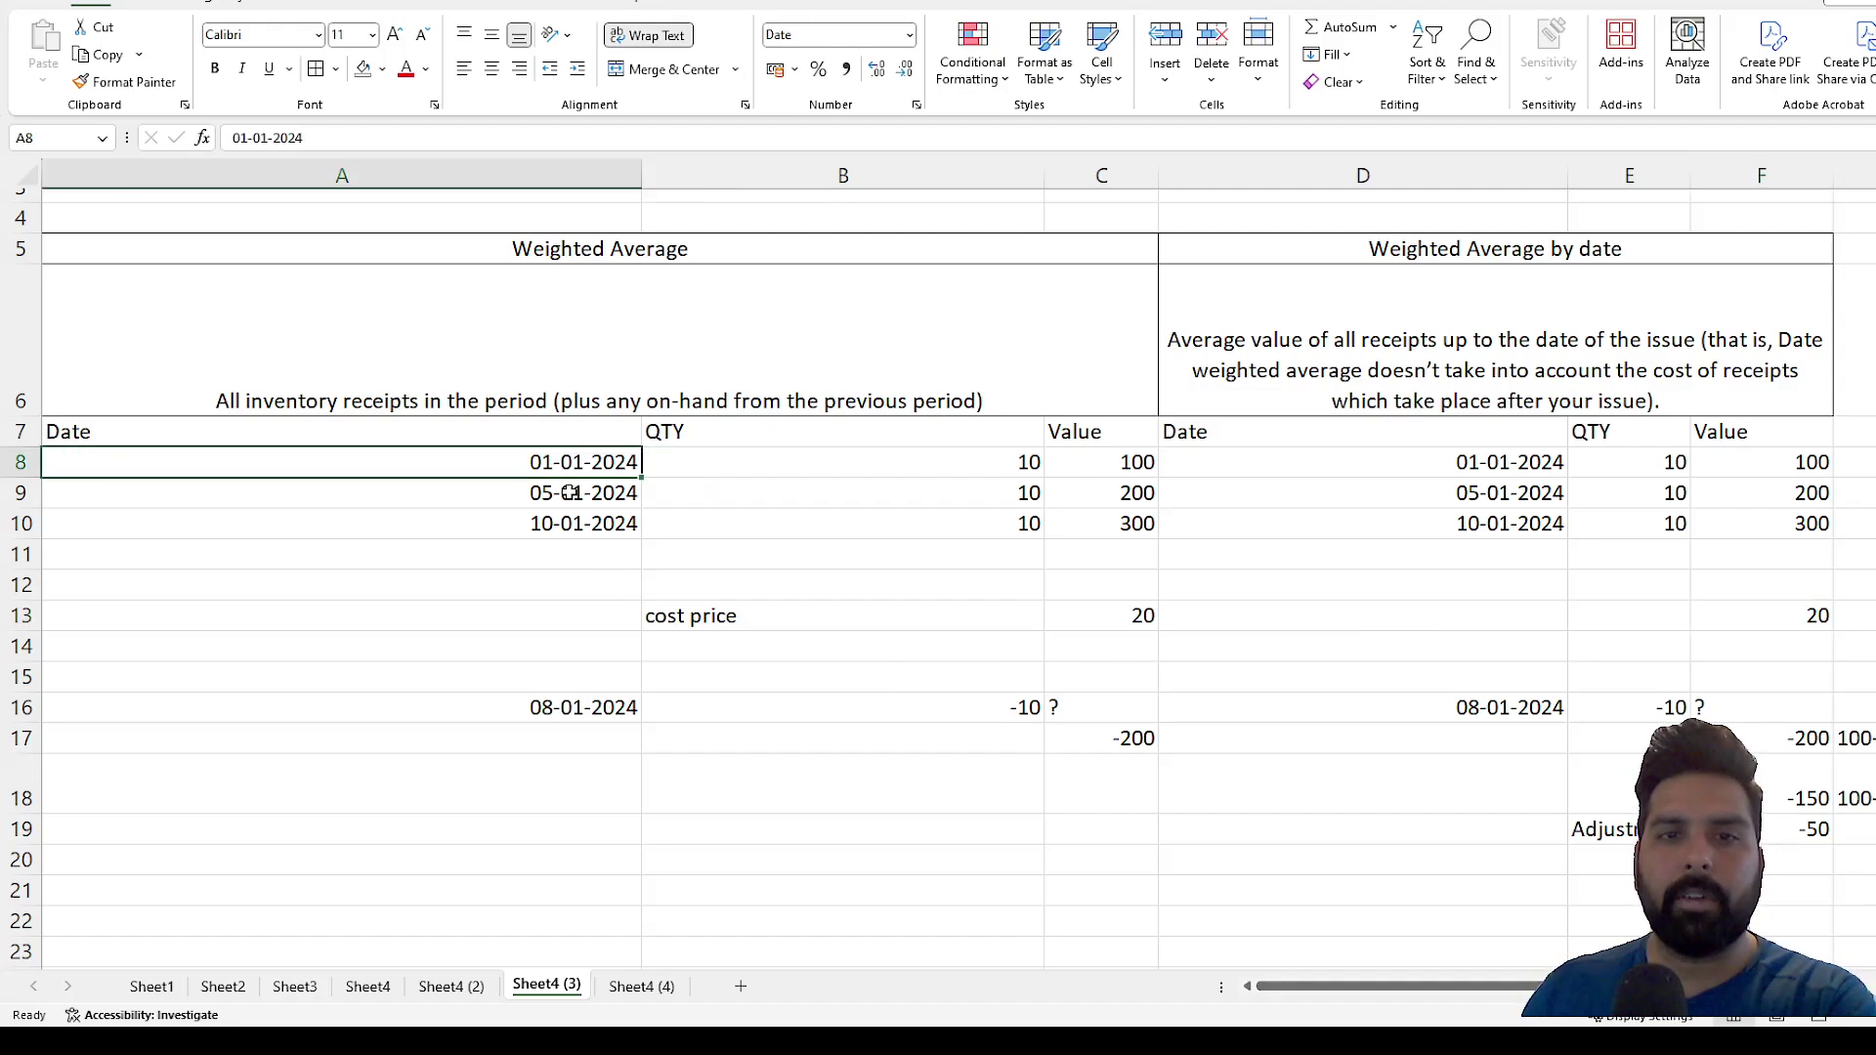
left_click(569, 490)
left_click(569, 523)
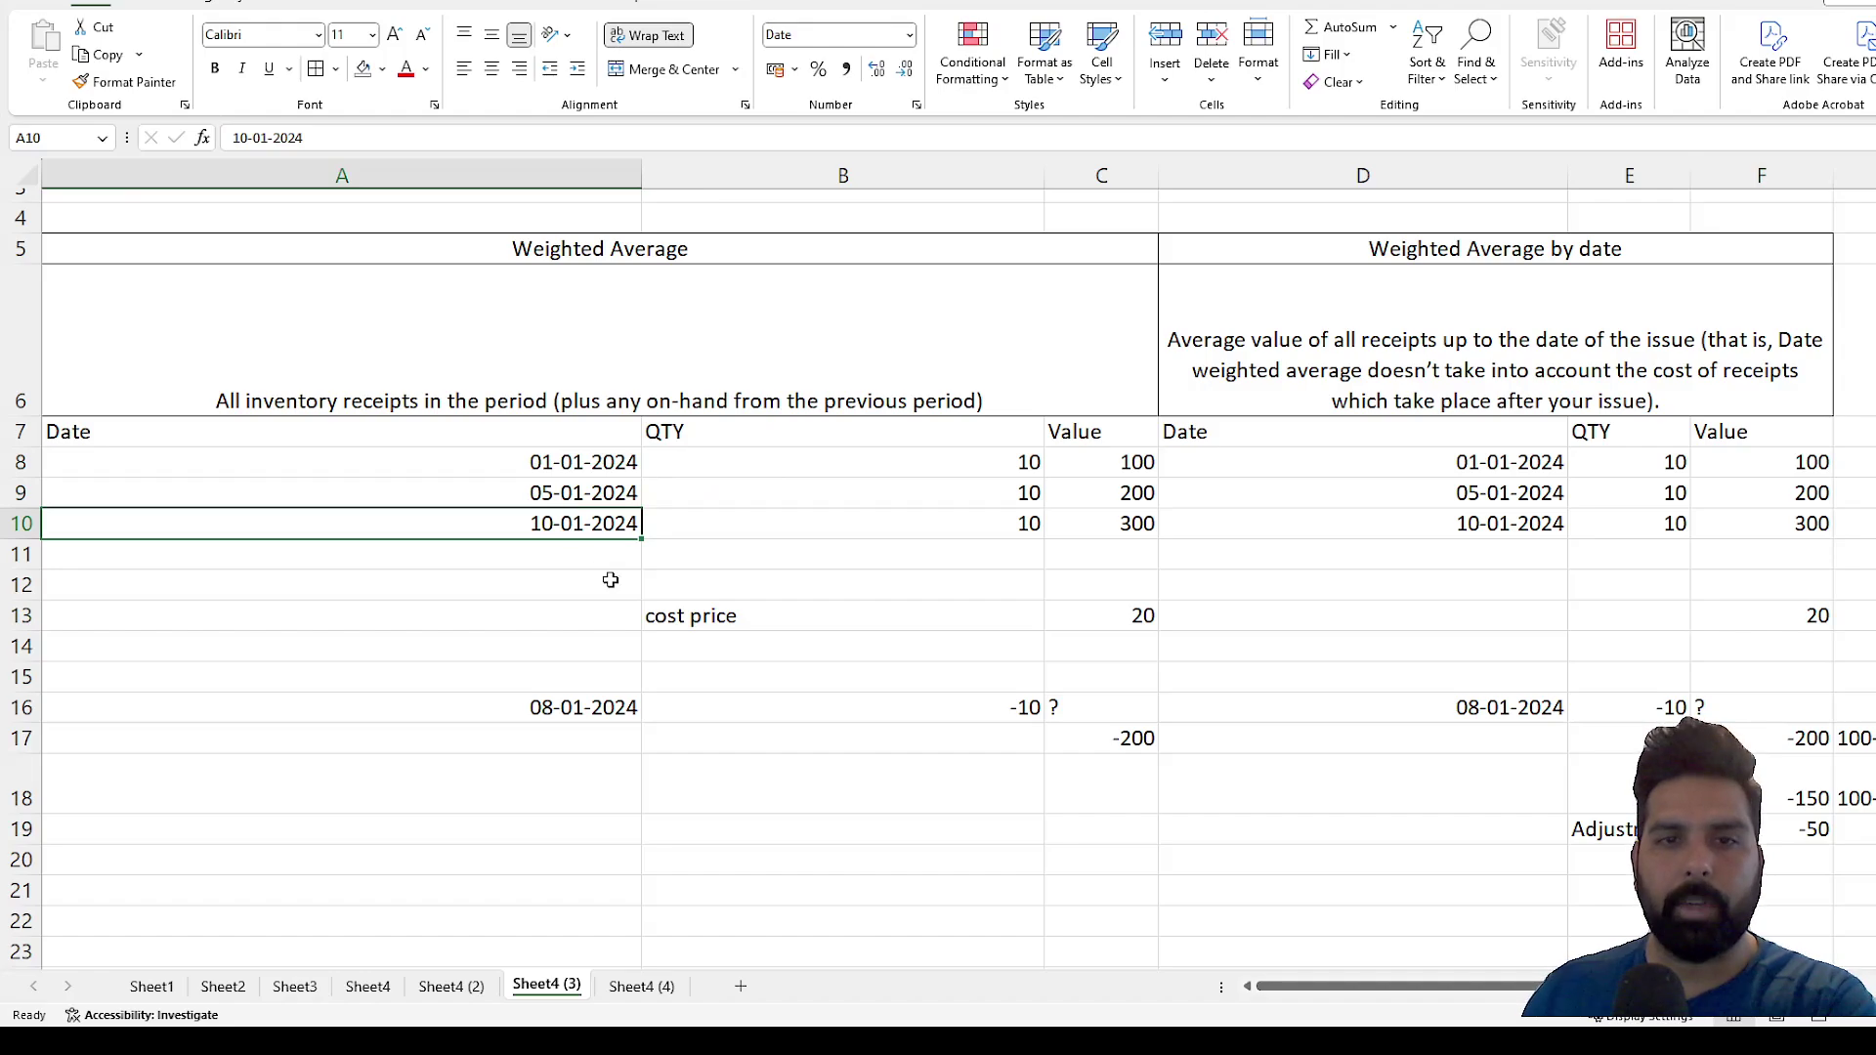
left_click(612, 699)
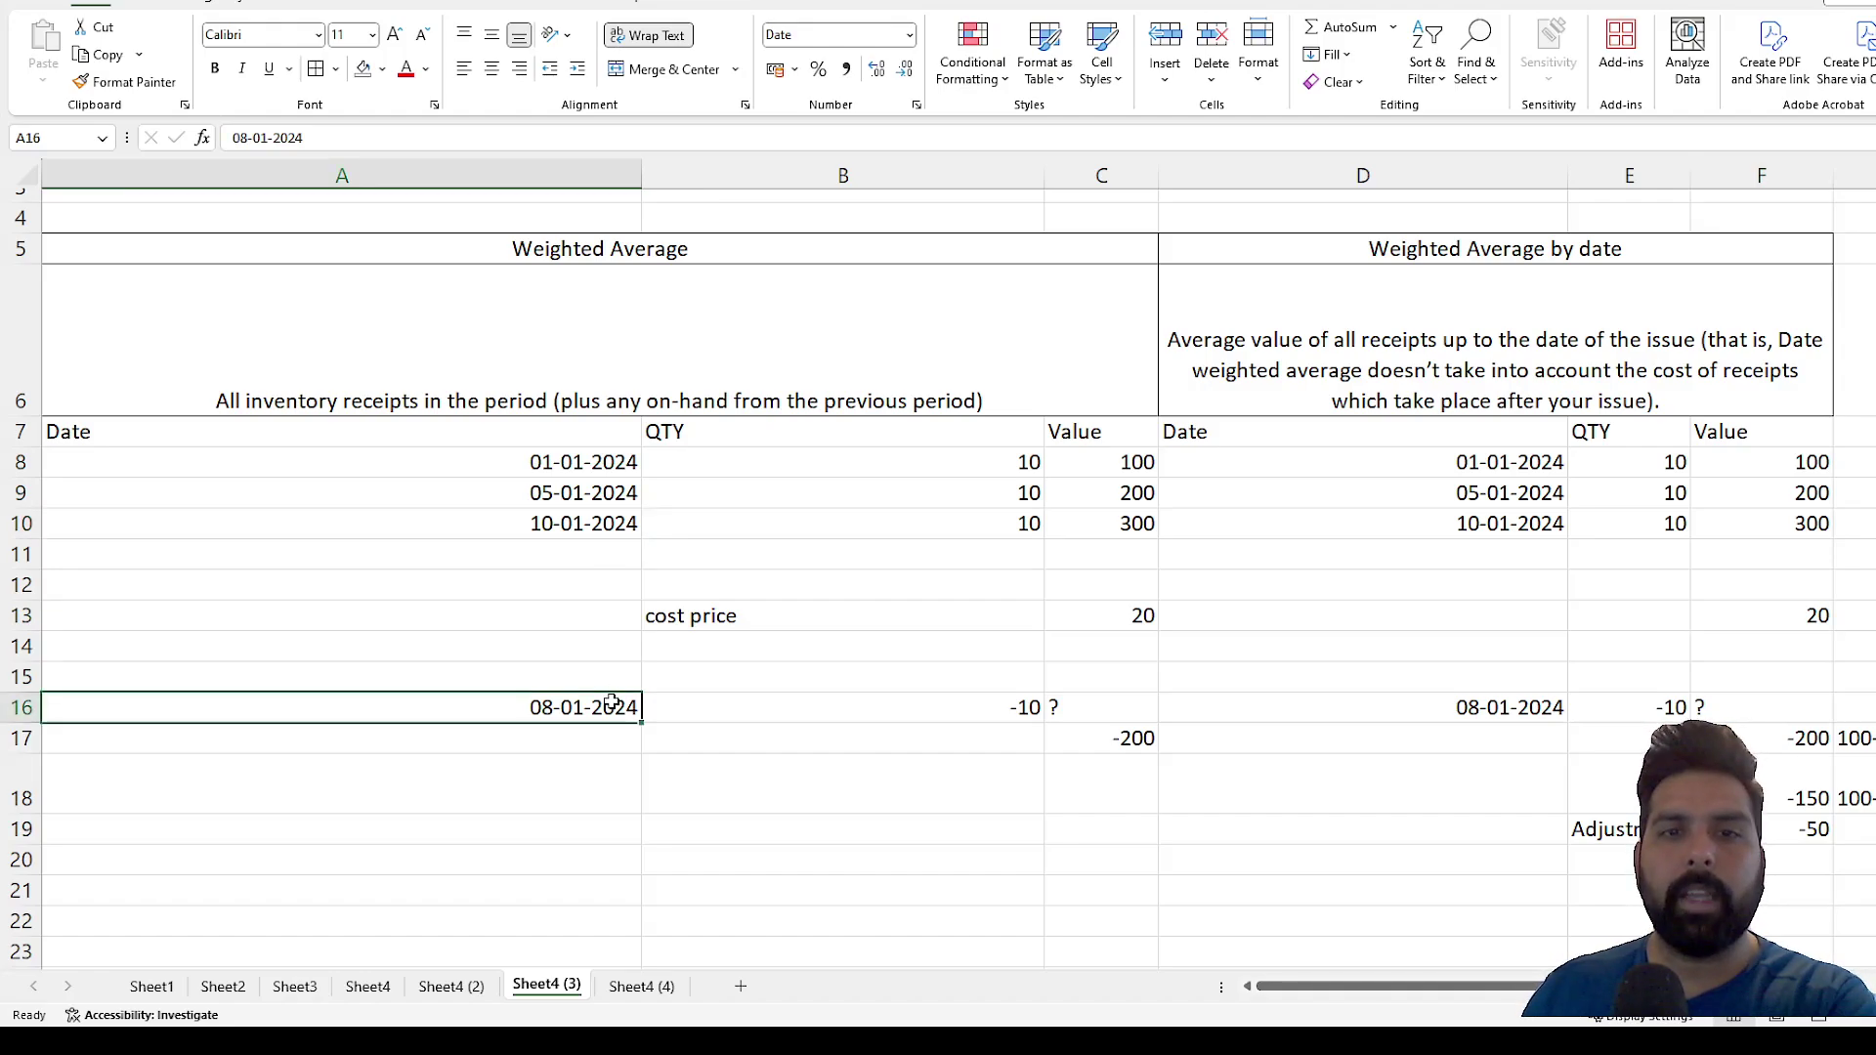
left_click_drag(552, 469, 553, 491)
left_click(558, 524)
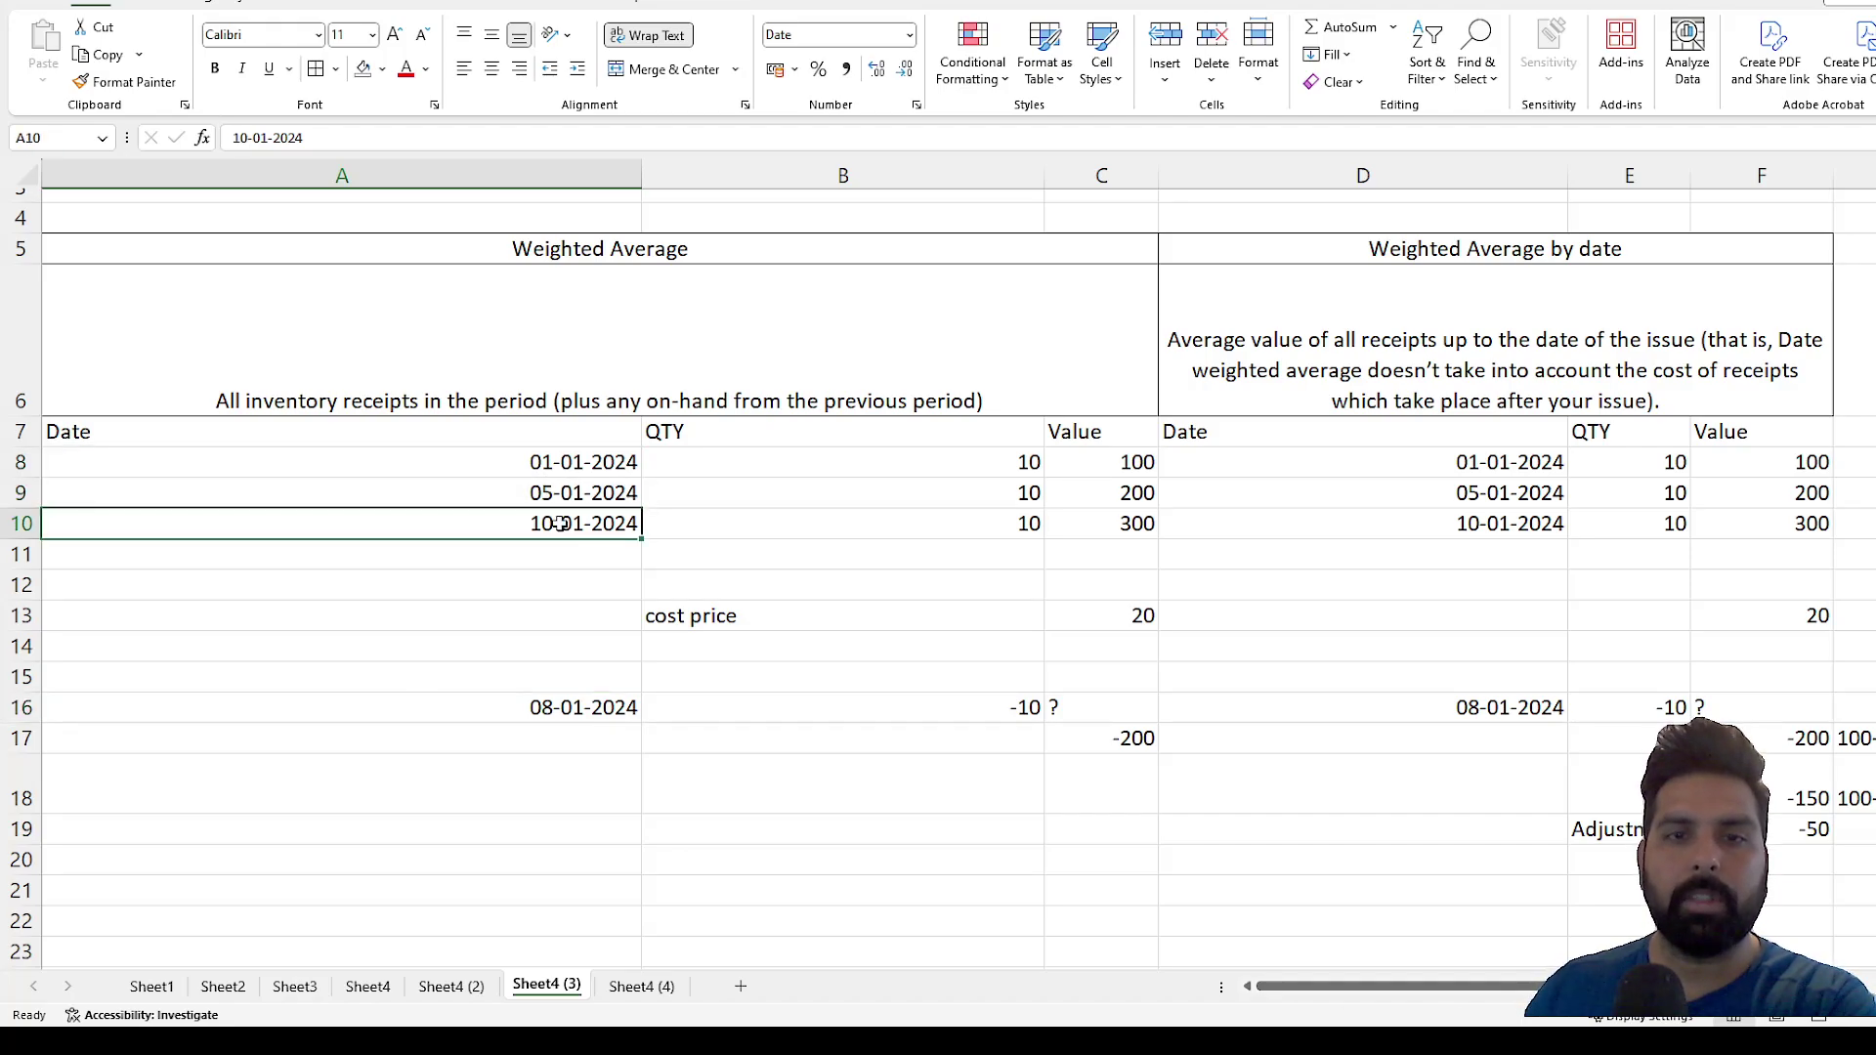
Examine the issue quantity in B16 and the formula behind the issue value in C17
left_click(966, 709)
scroll(966, 699, "down", 1)
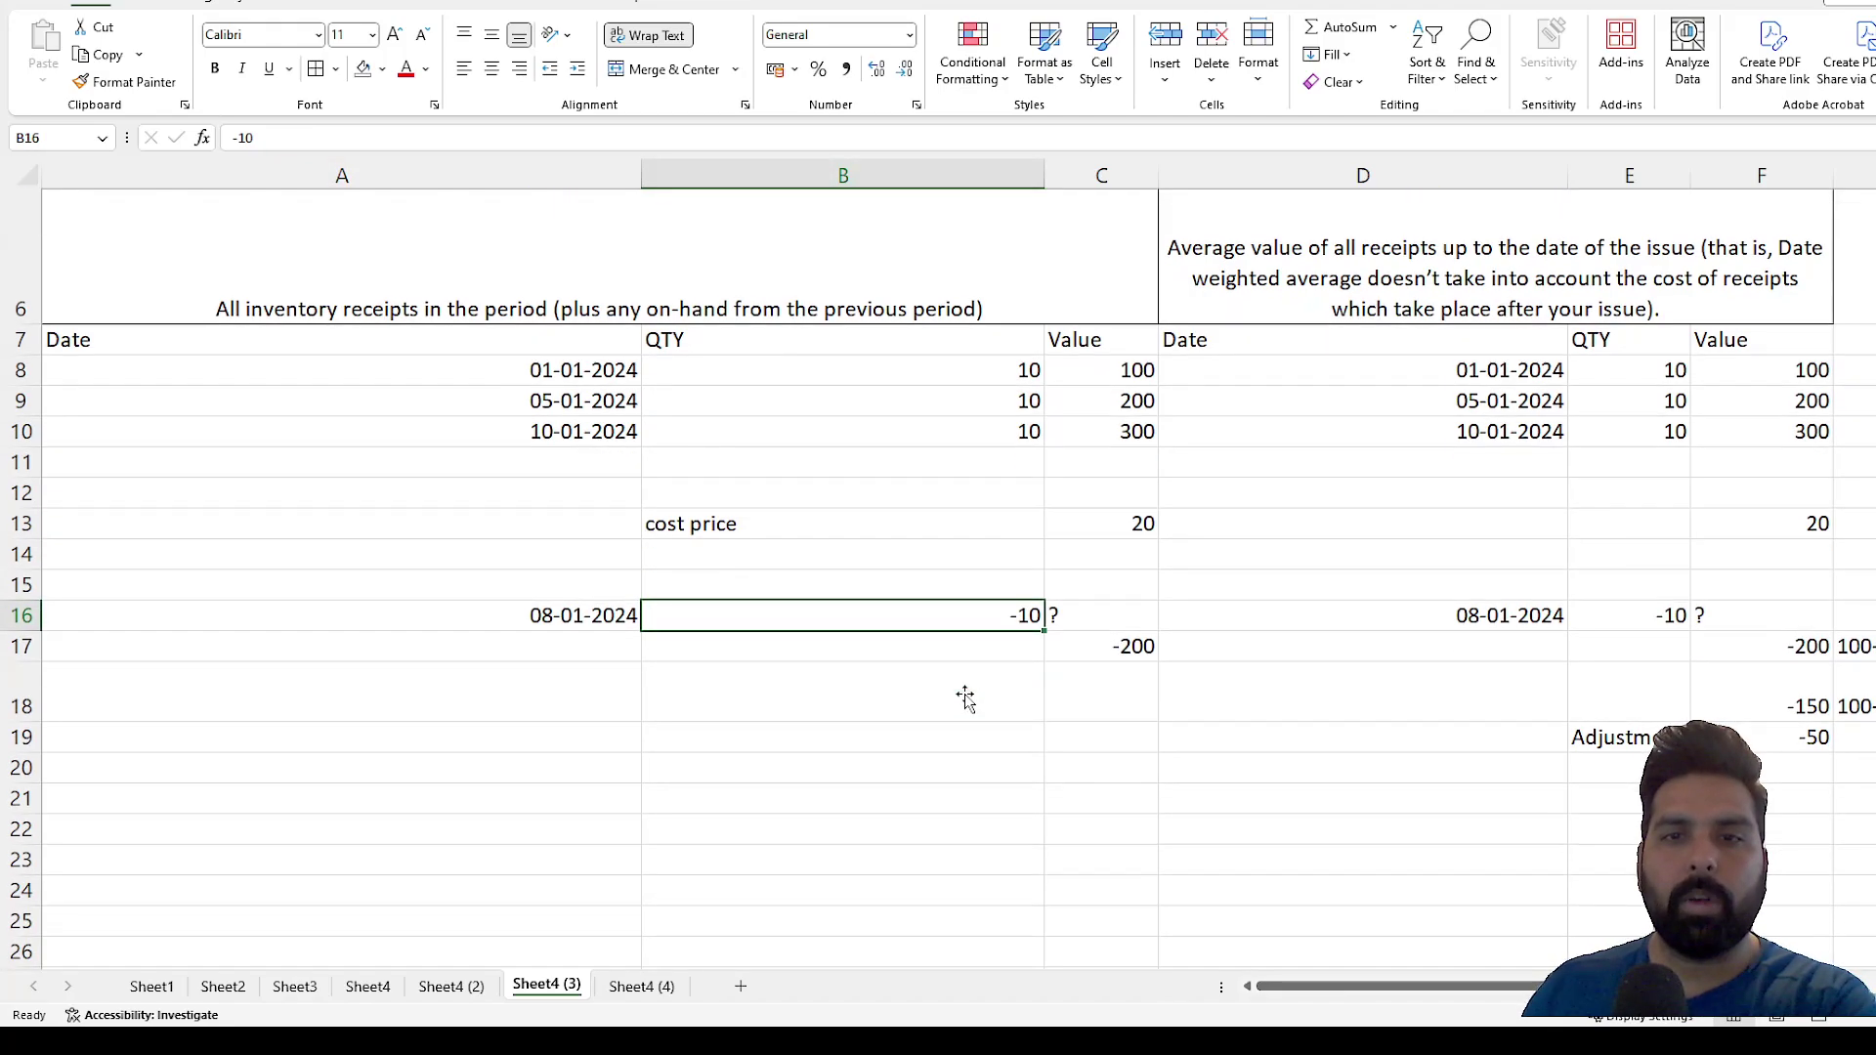
scroll(965, 699, "down", 1)
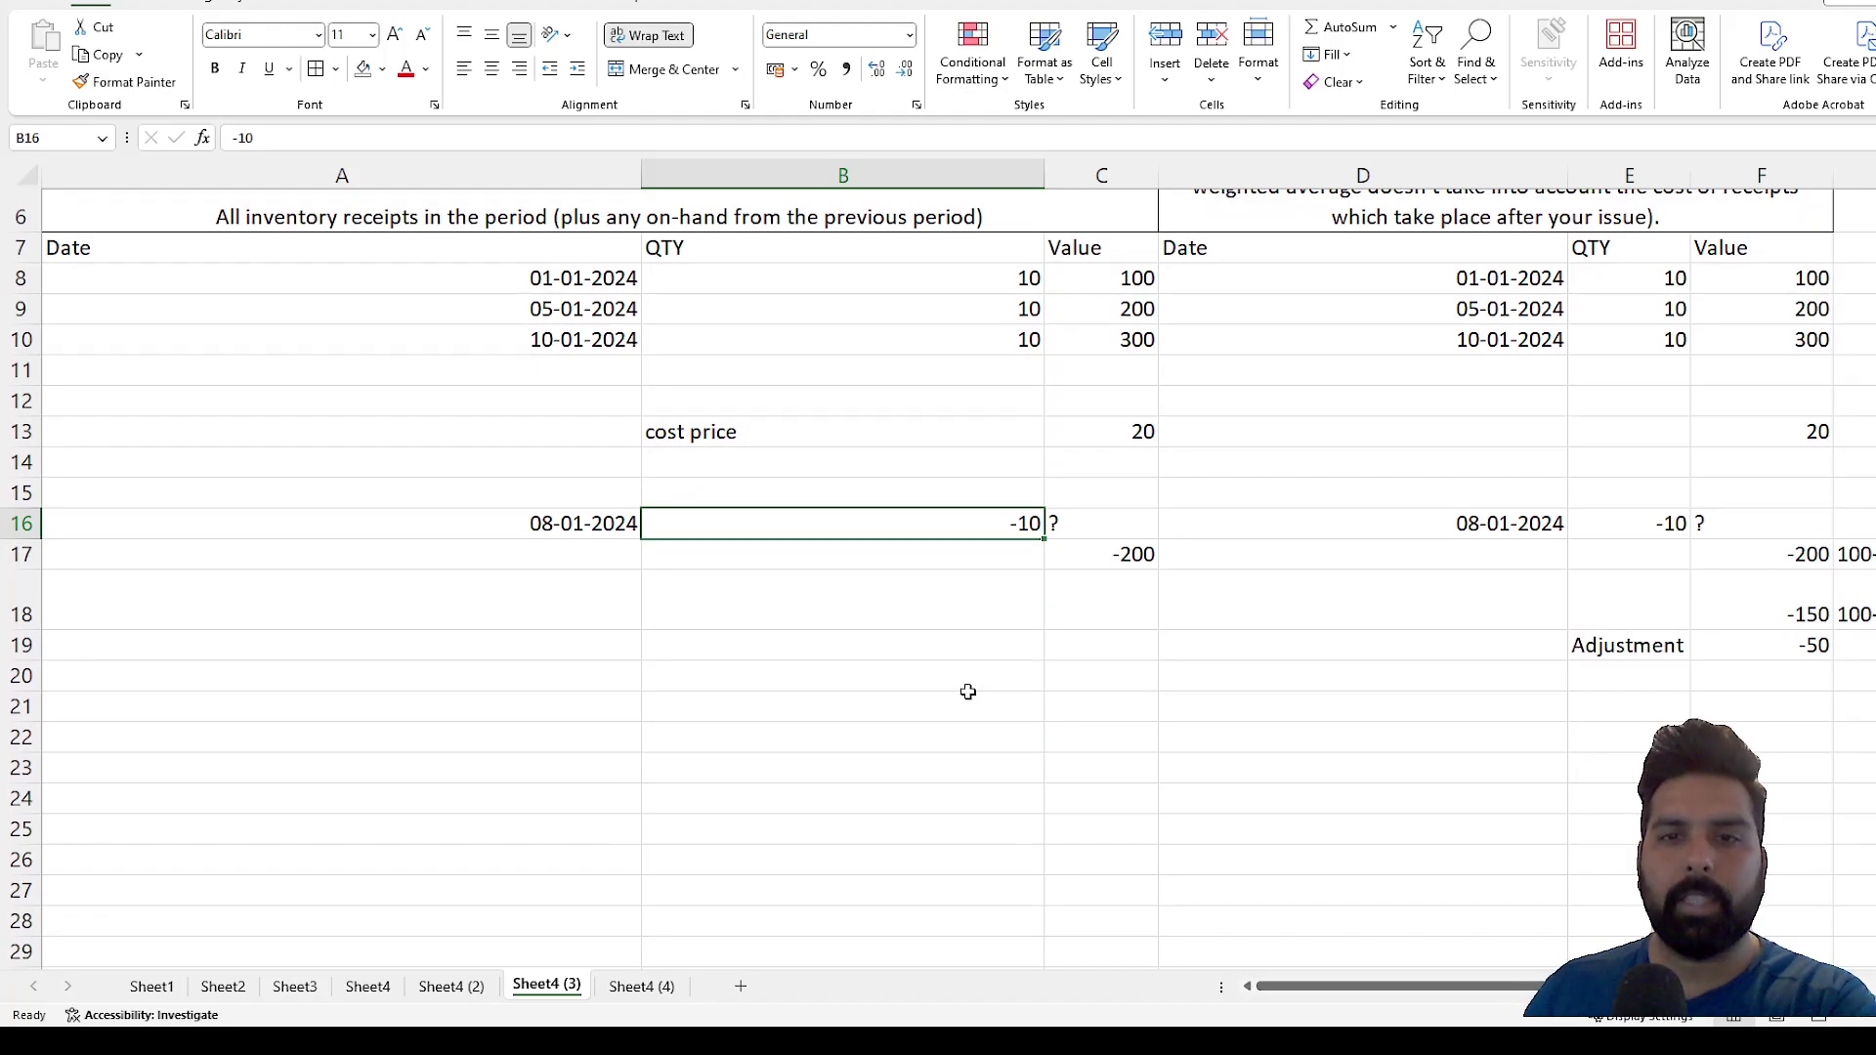
left_click(1128, 565)
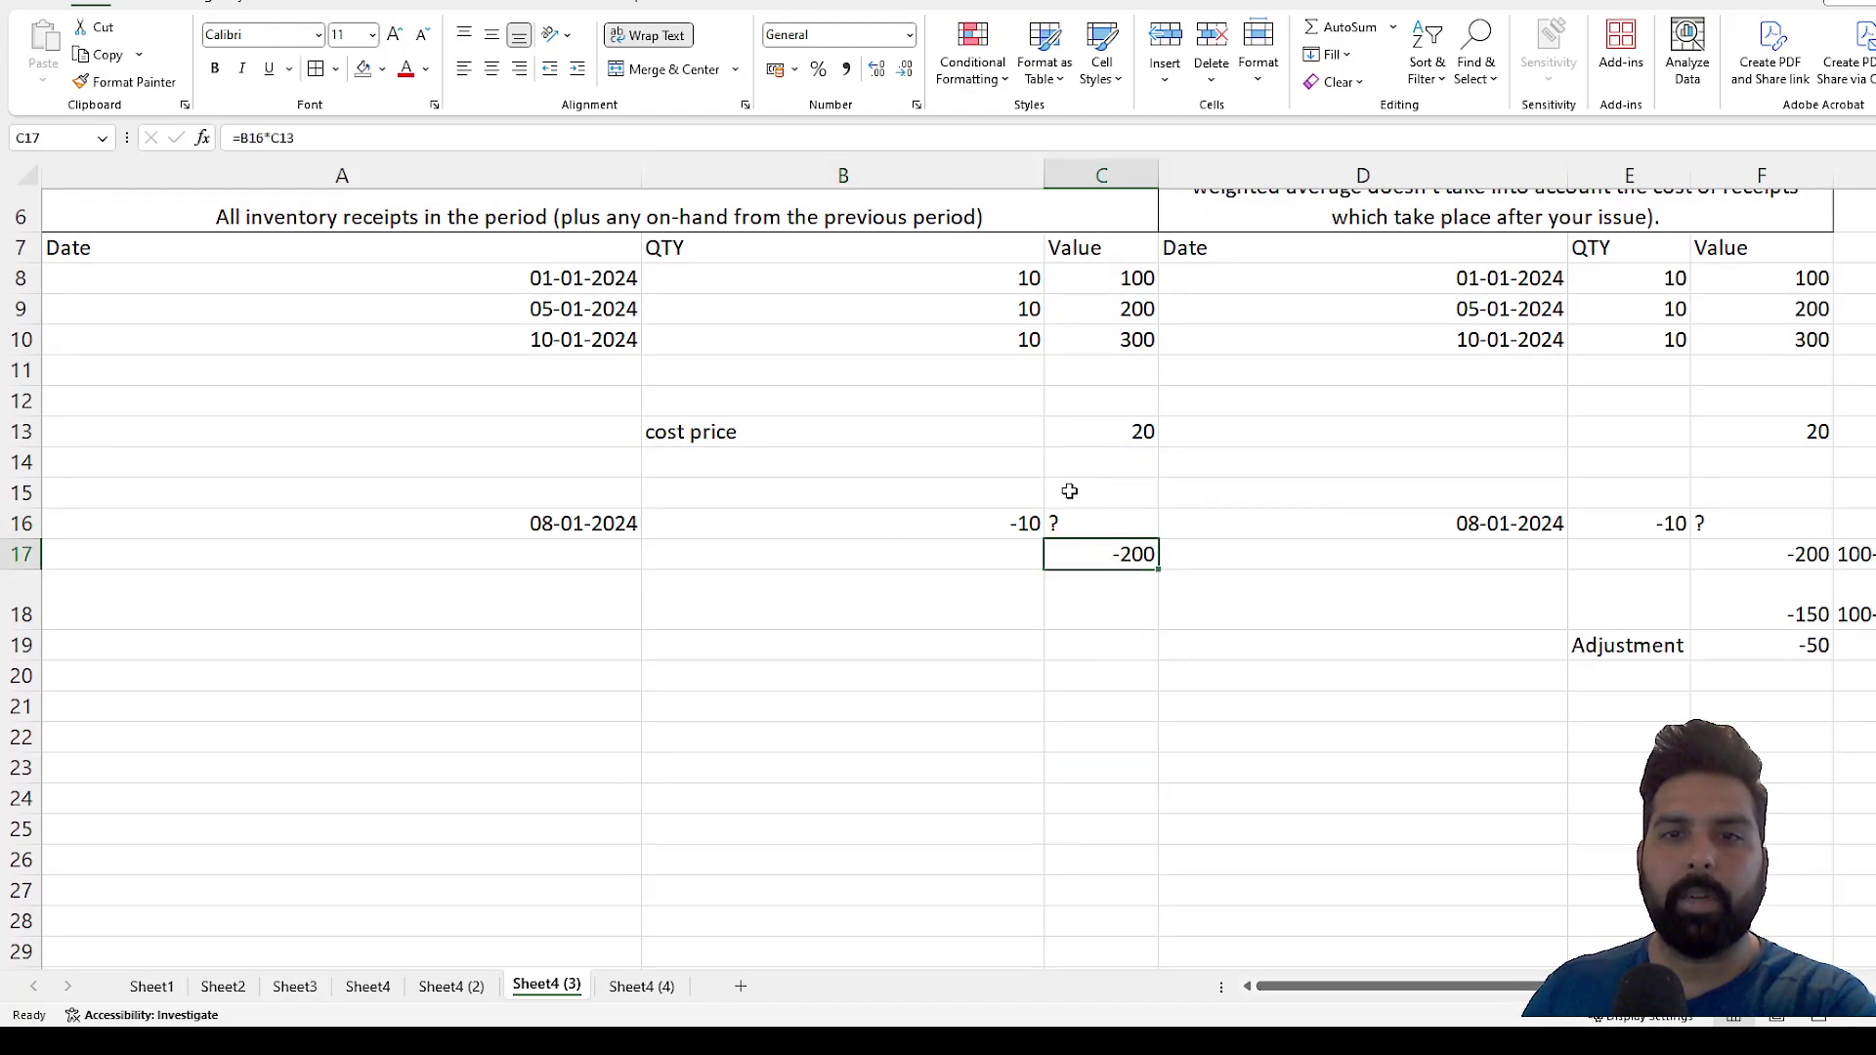
left_click(1030, 522)
Compare the Weighted Average issue value with the by-date issue values and the adjustment in F19
left_click(1568, 589)
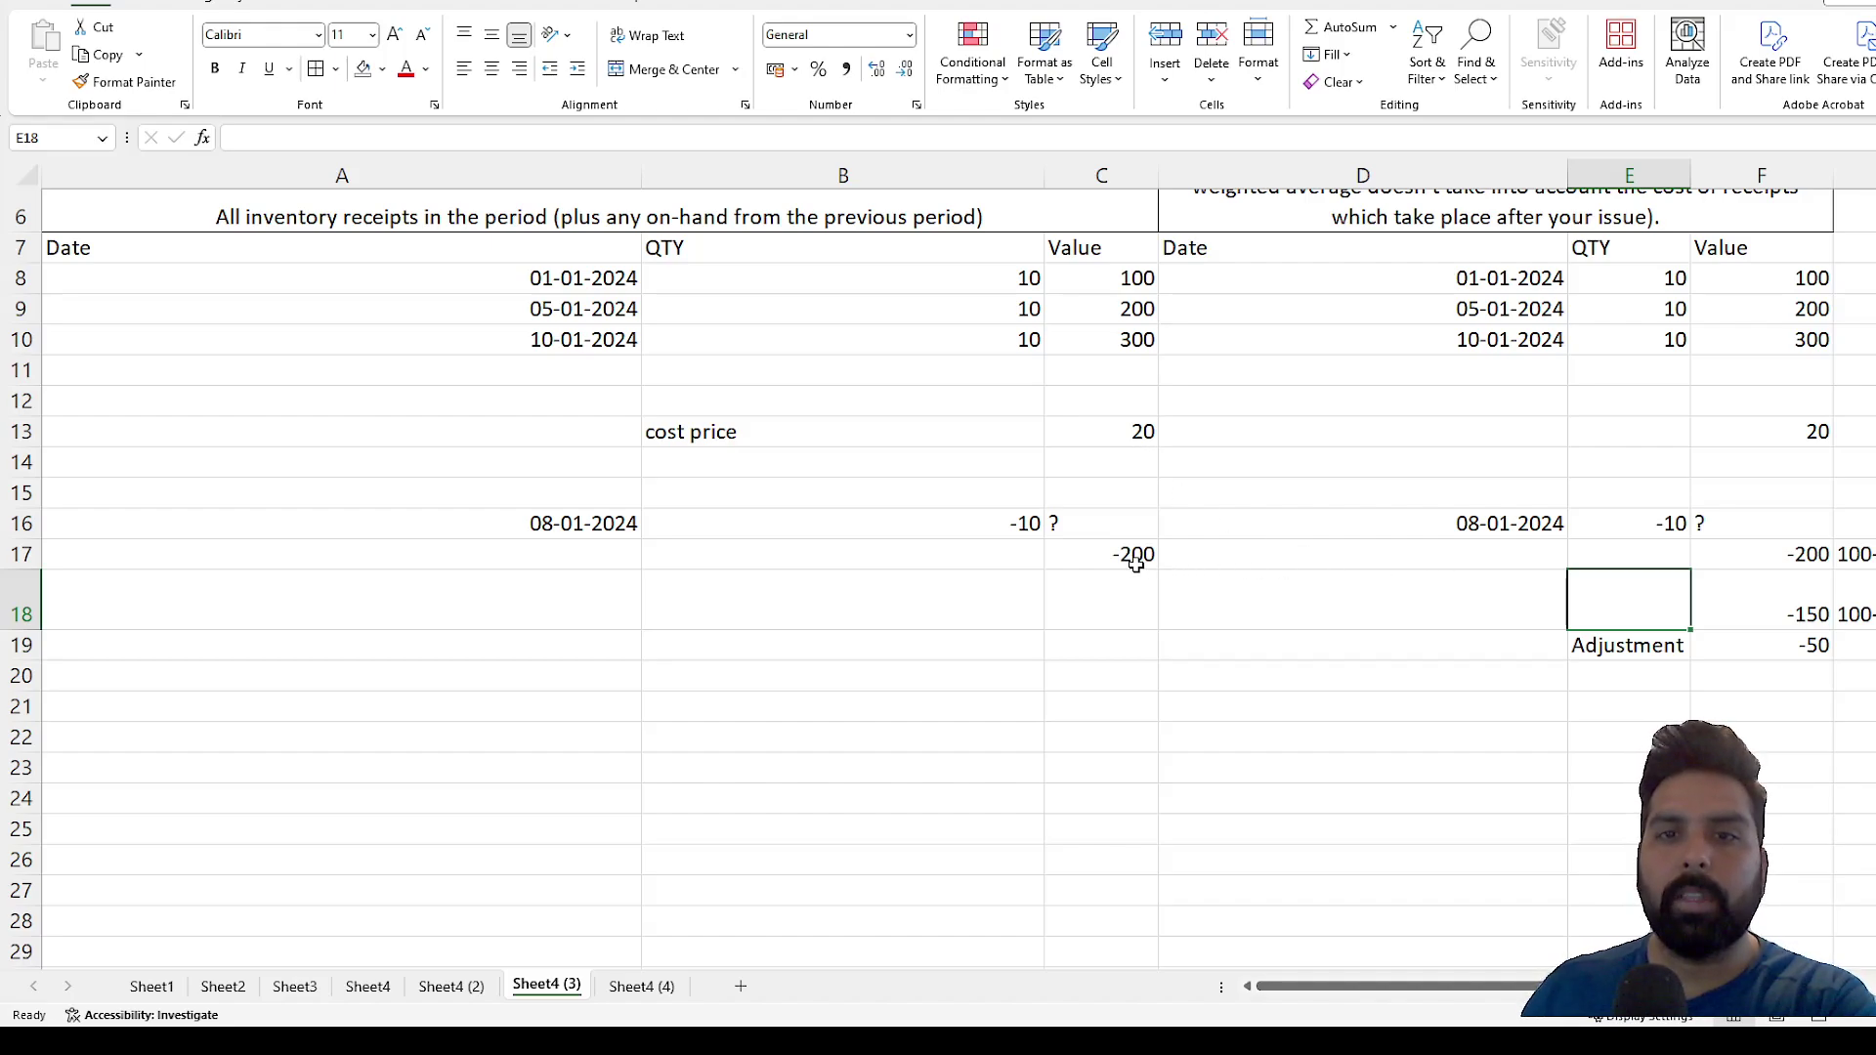
left_click(1778, 567)
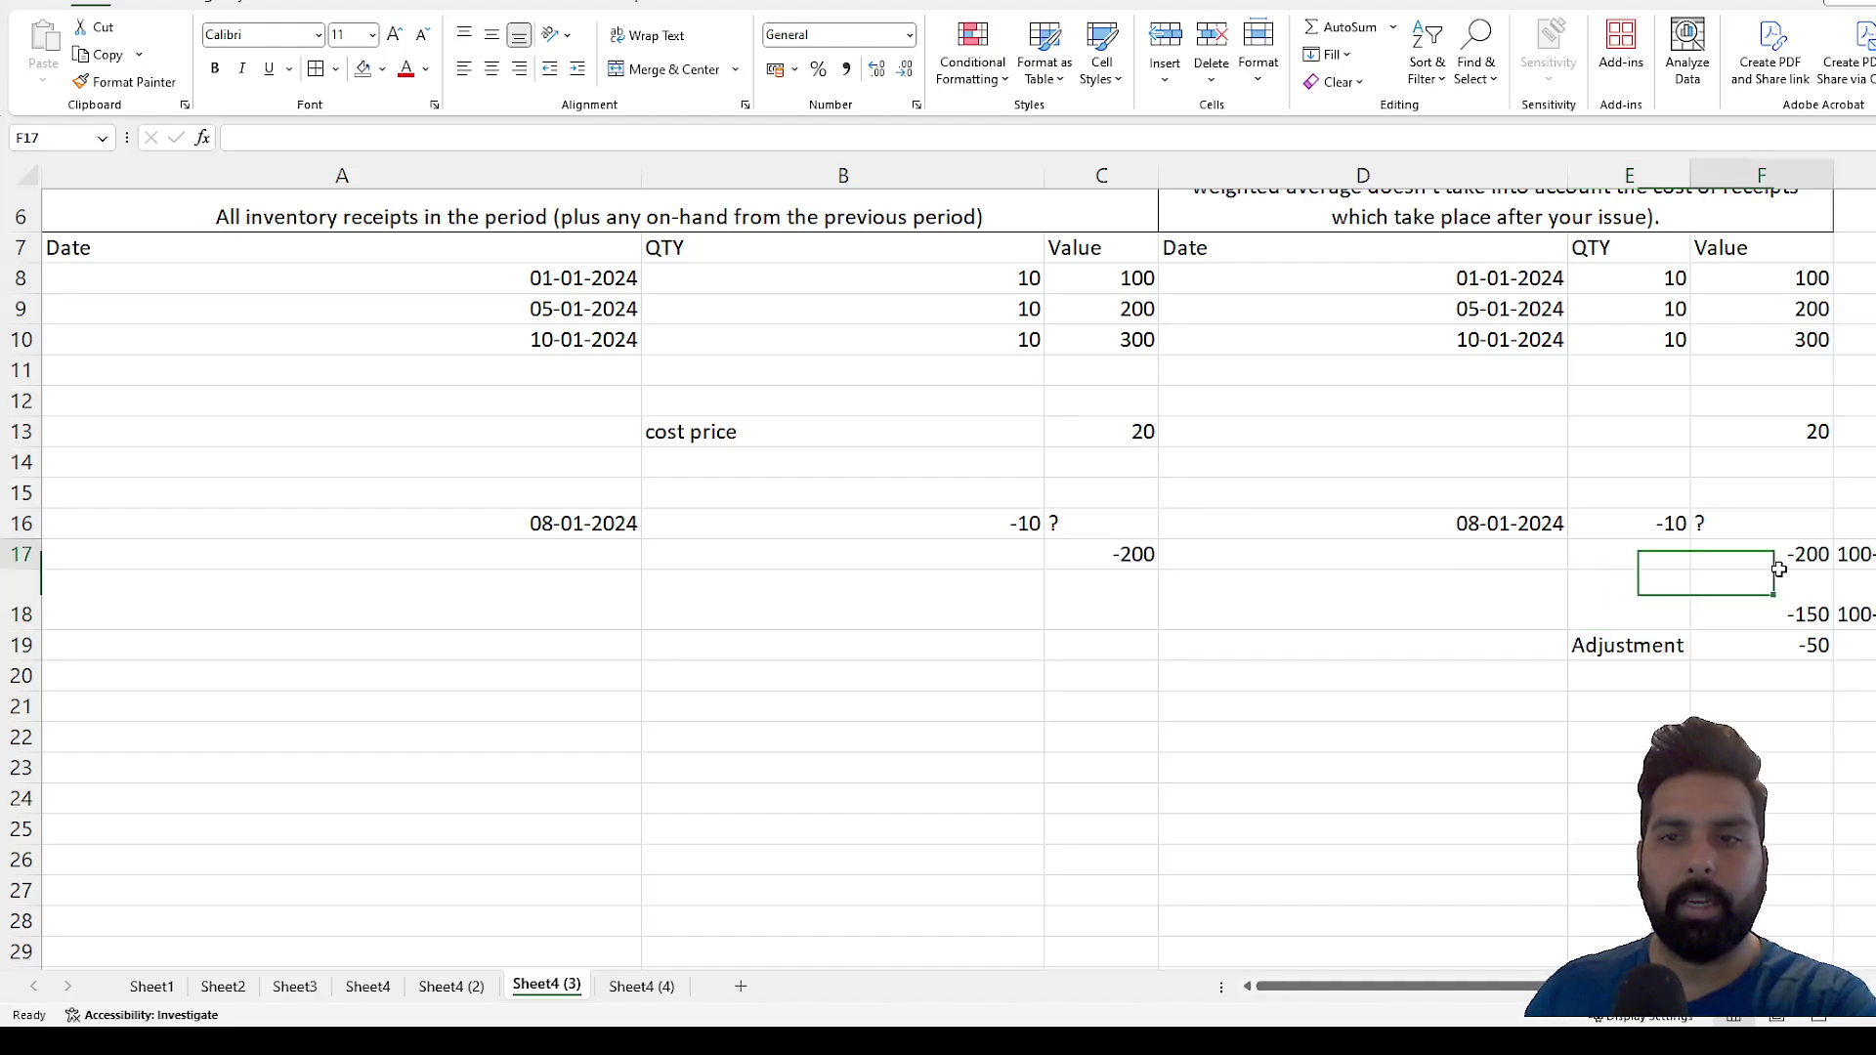
left_click(1544, 609)
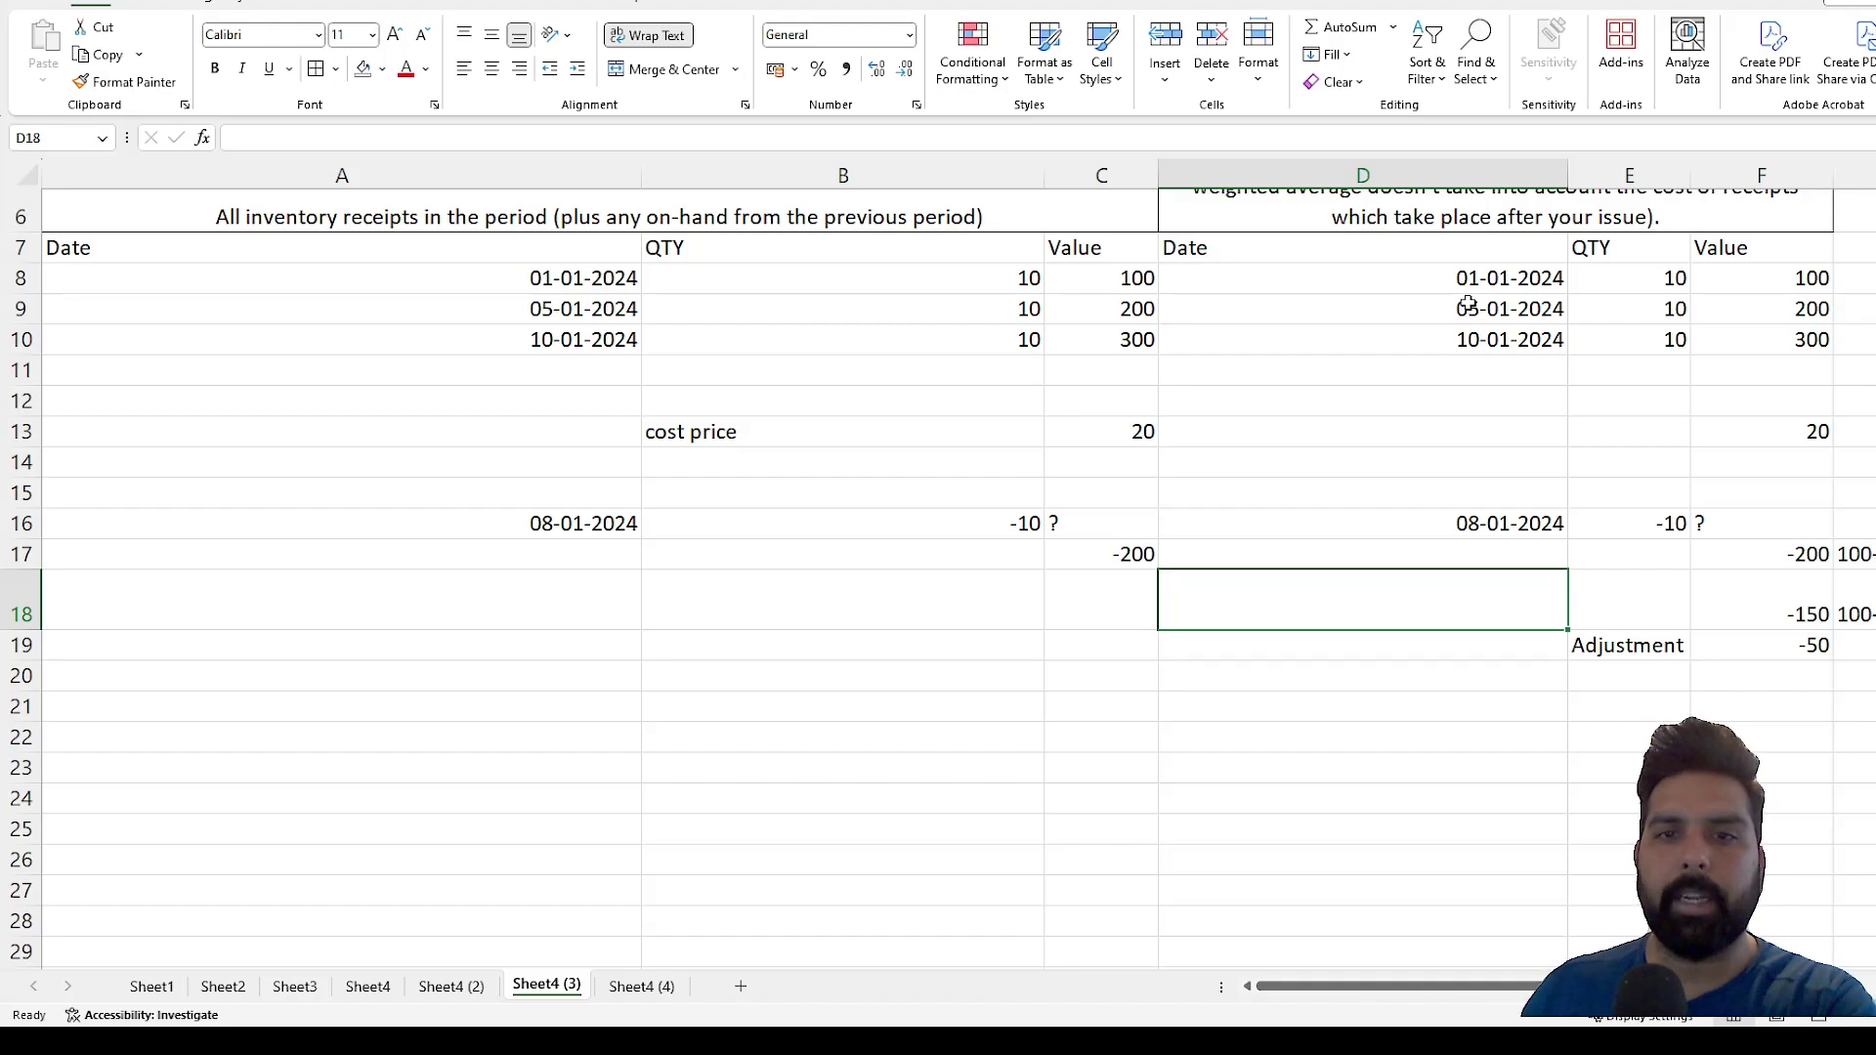
left_click(986, 396)
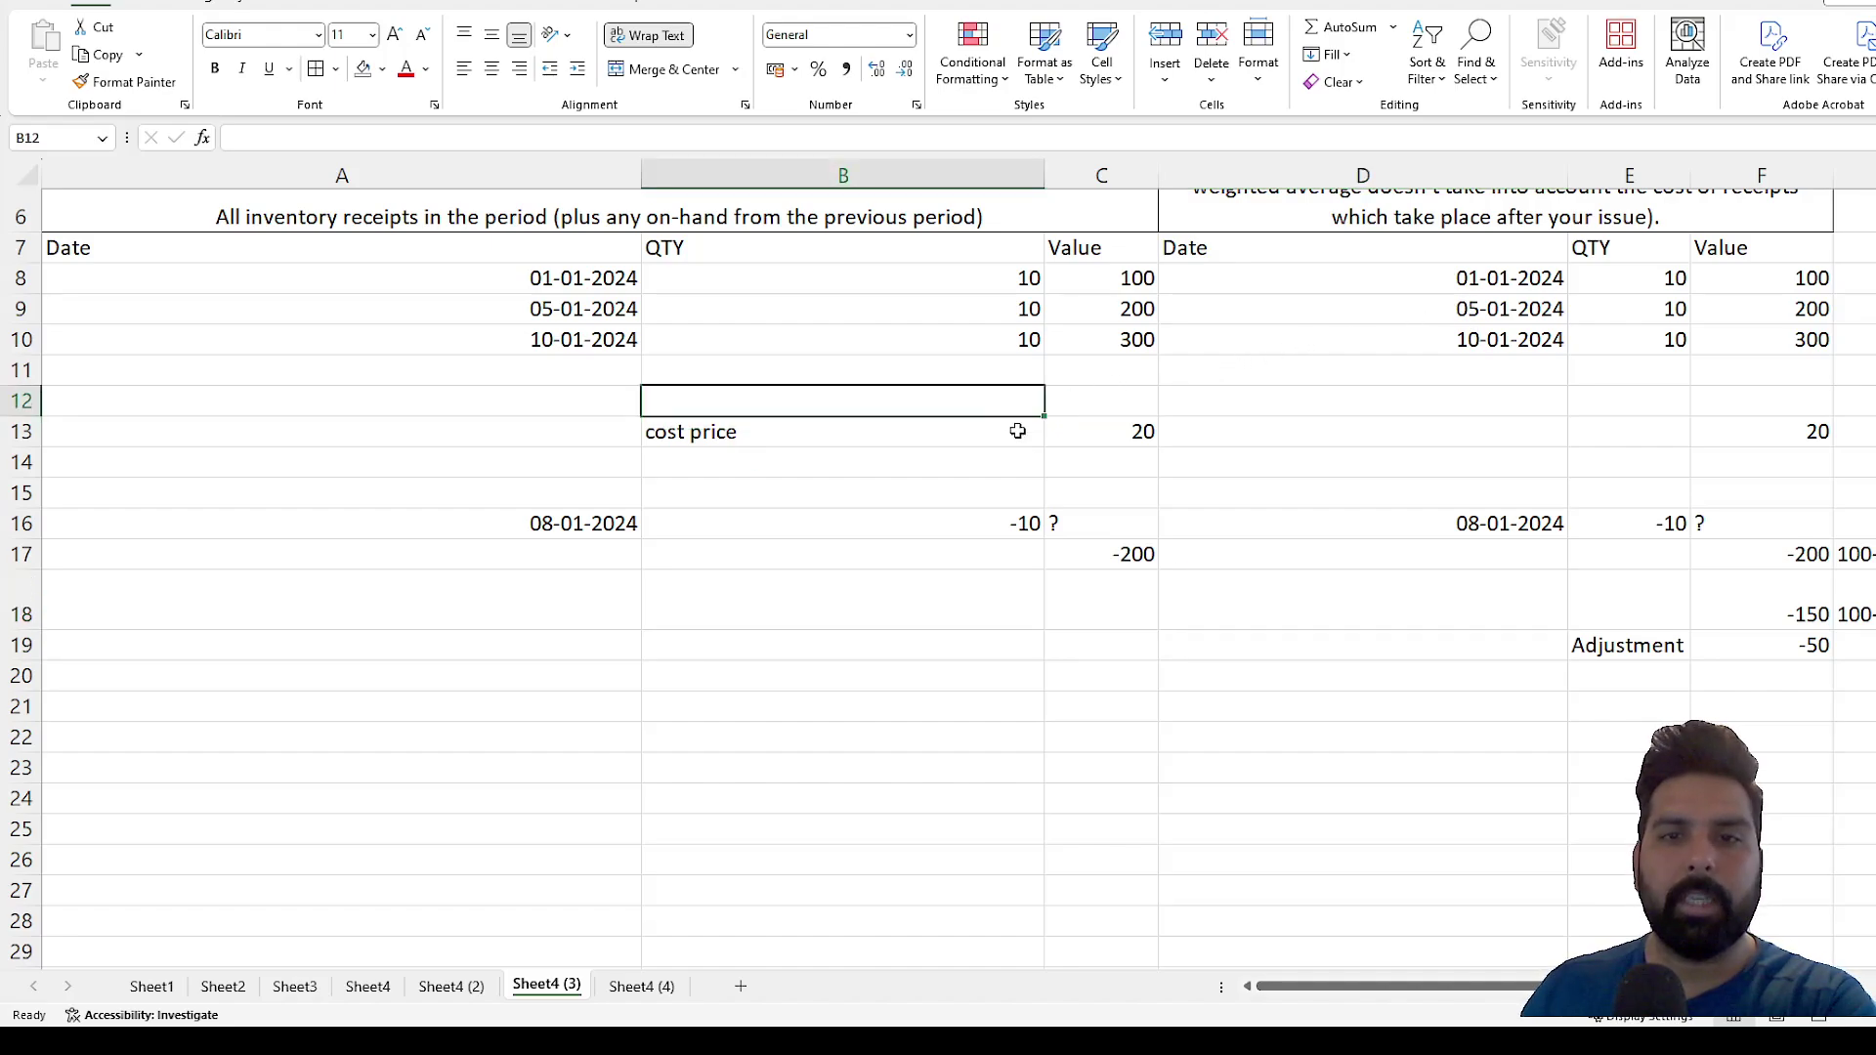
left_click(1101, 555)
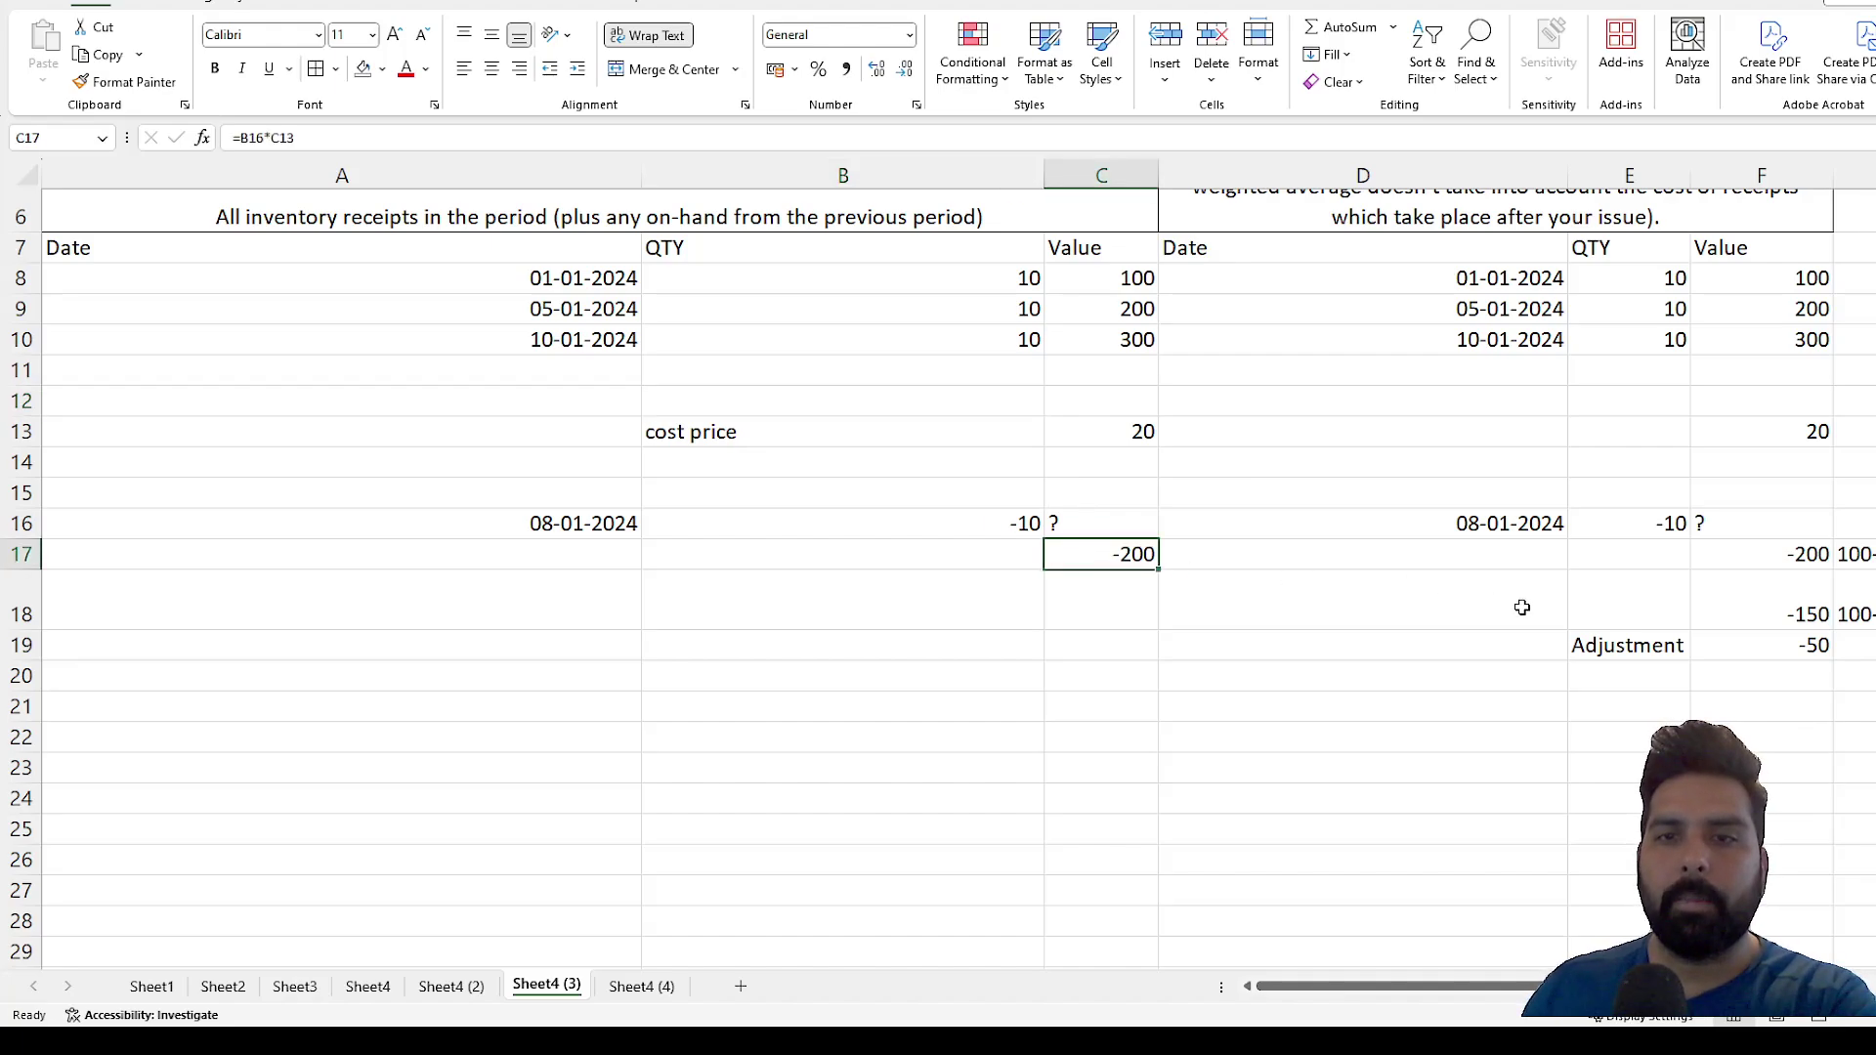
left_click(1583, 608)
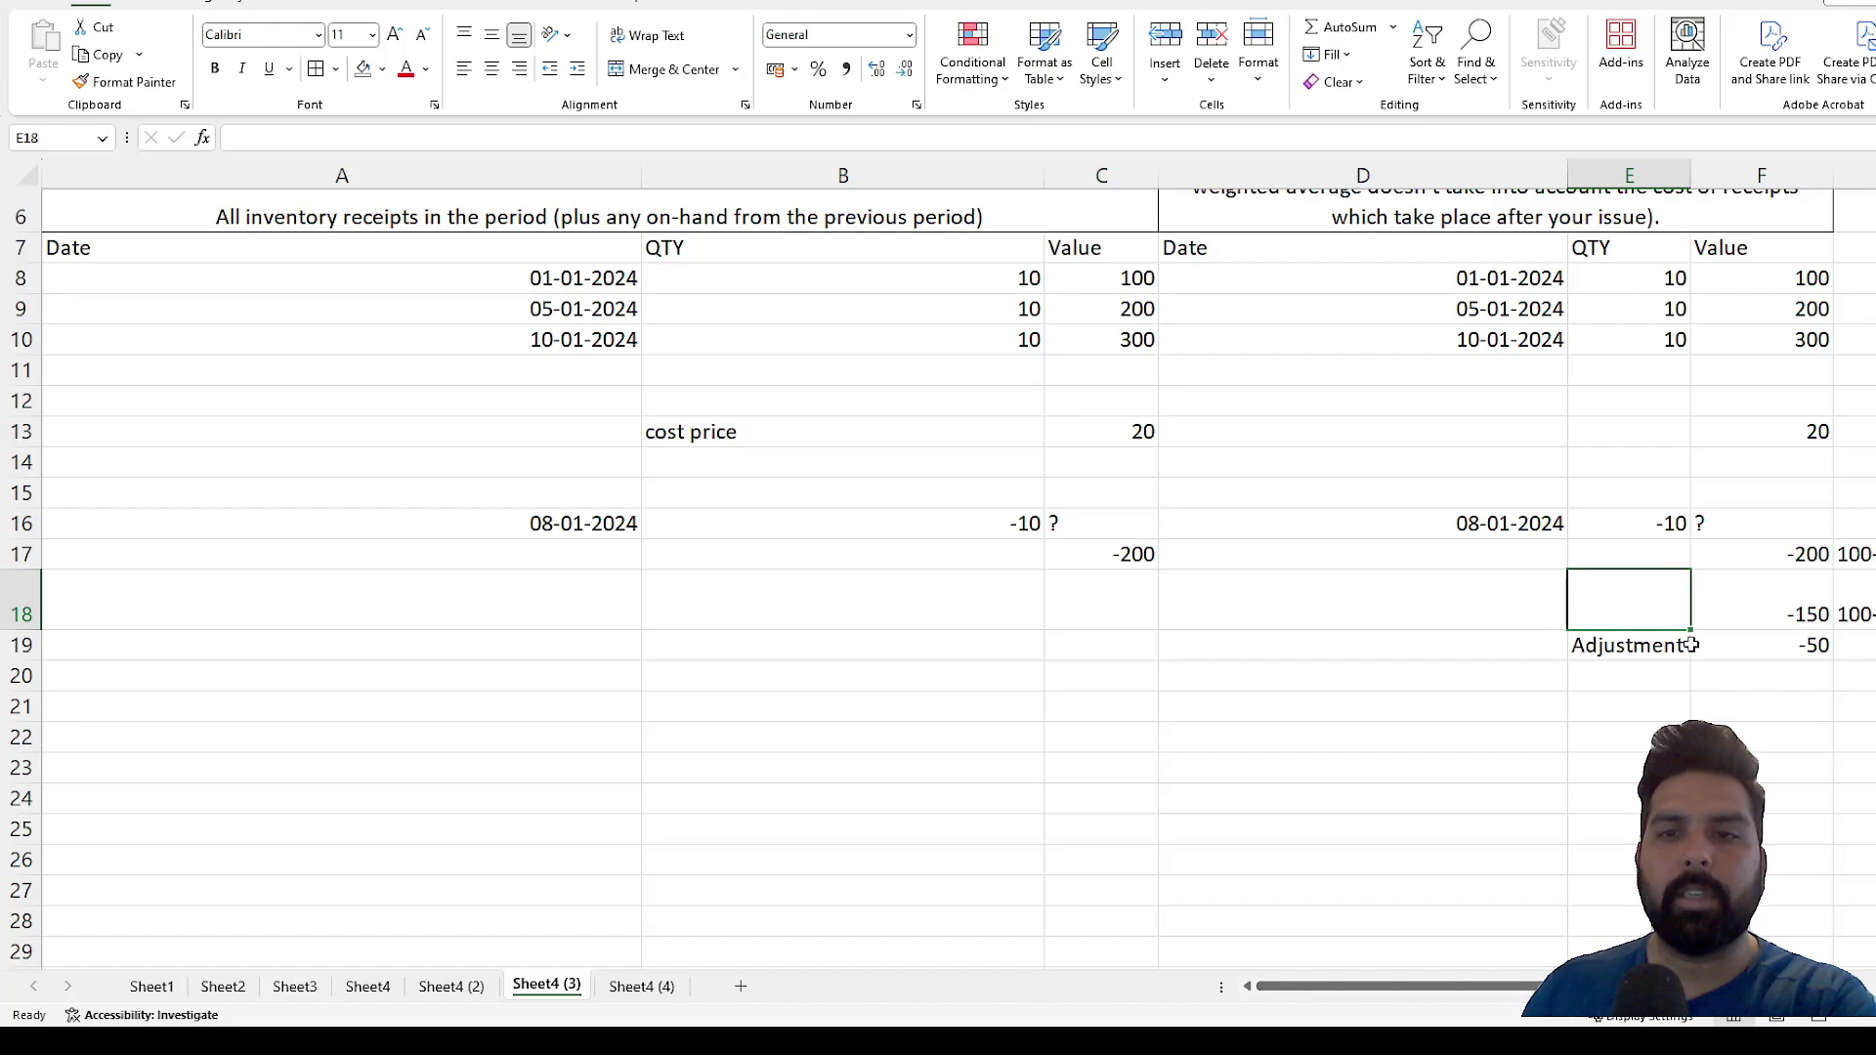
left_click(1786, 653)
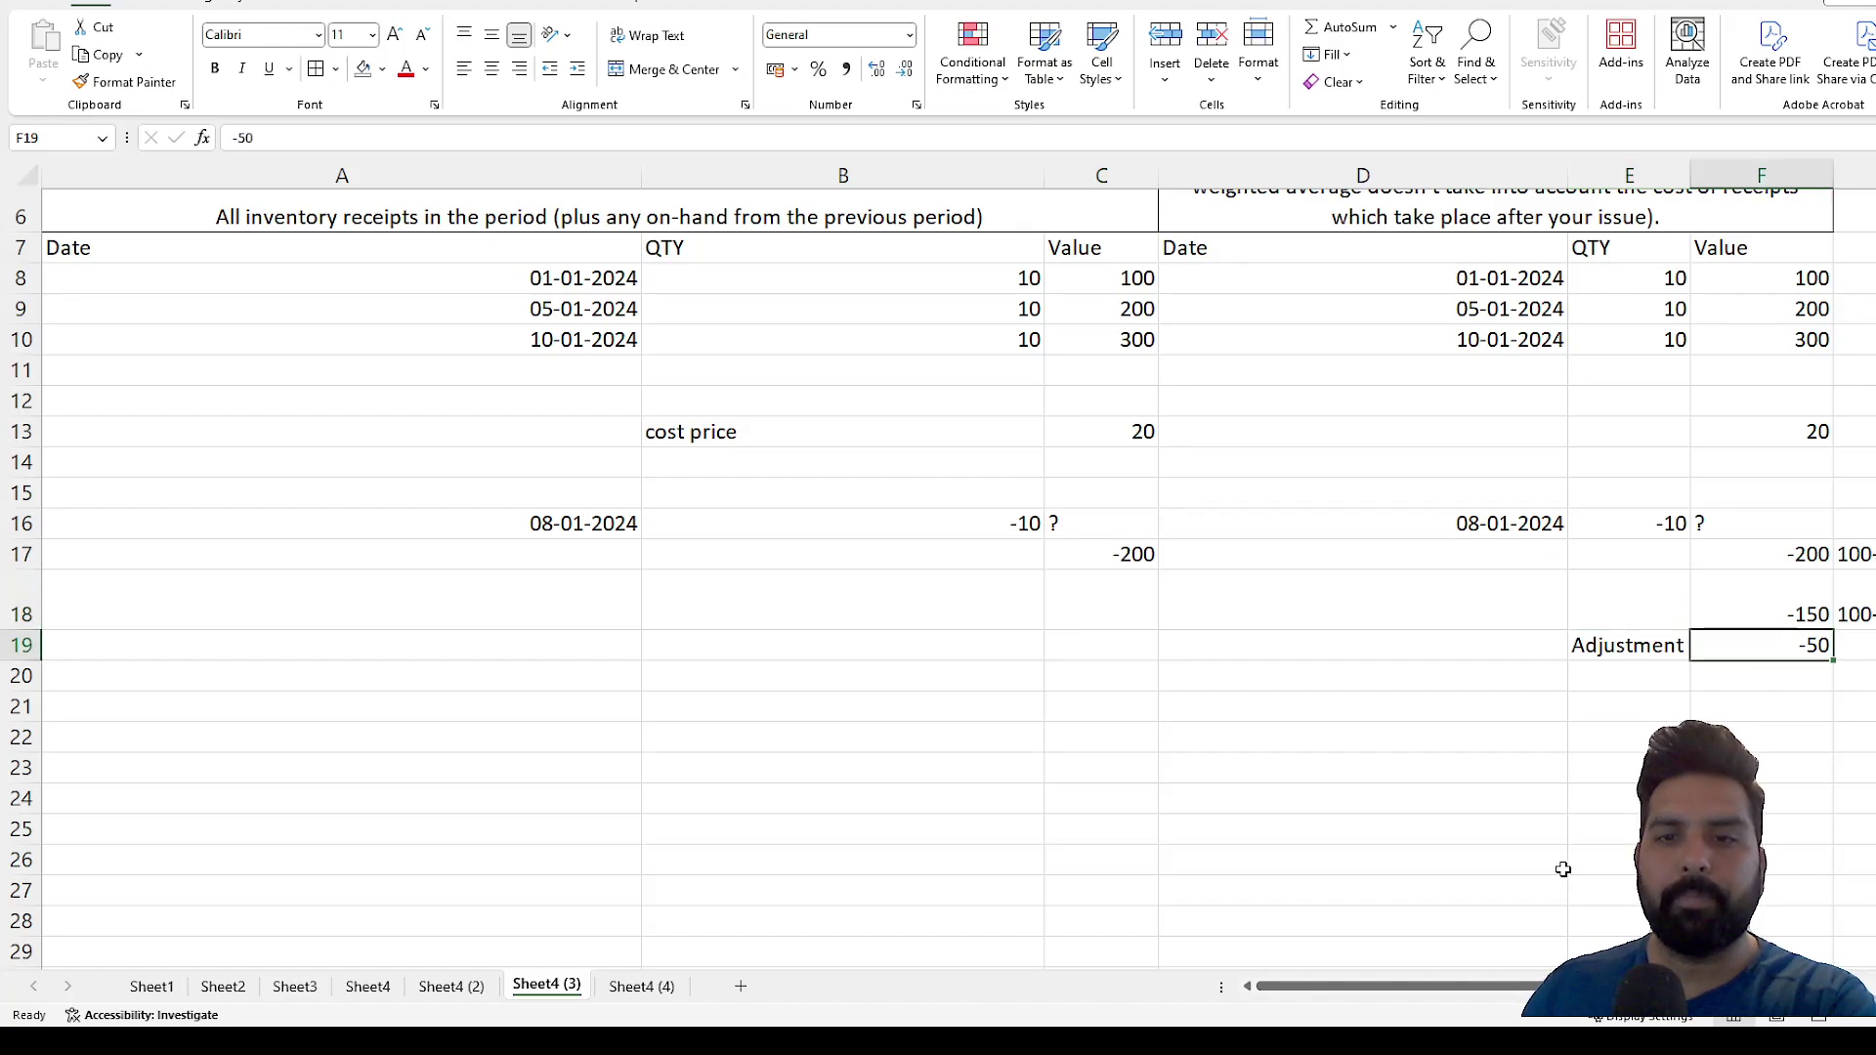
Examine the calculation notes in G17 and G18 against the by-date receipts made before and after the issue
left_click_drag(1407, 987, 1626, 988)
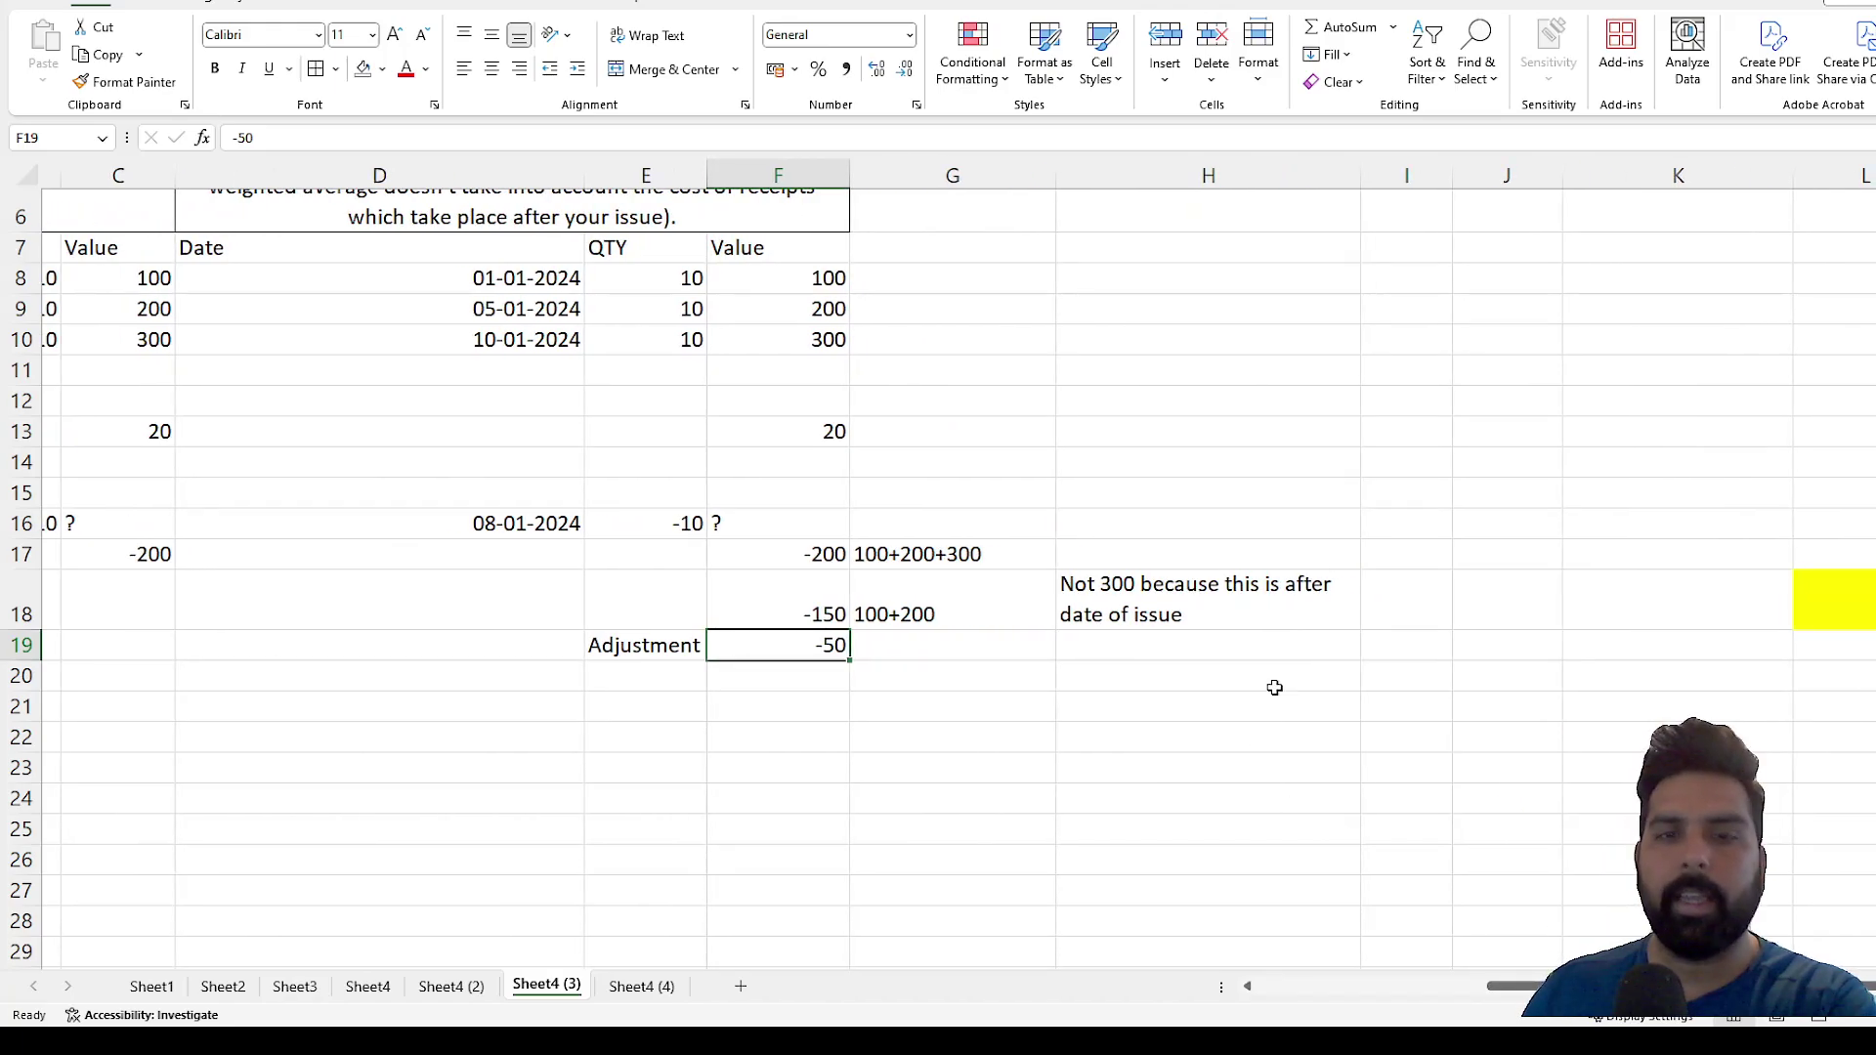
left_click(967, 559)
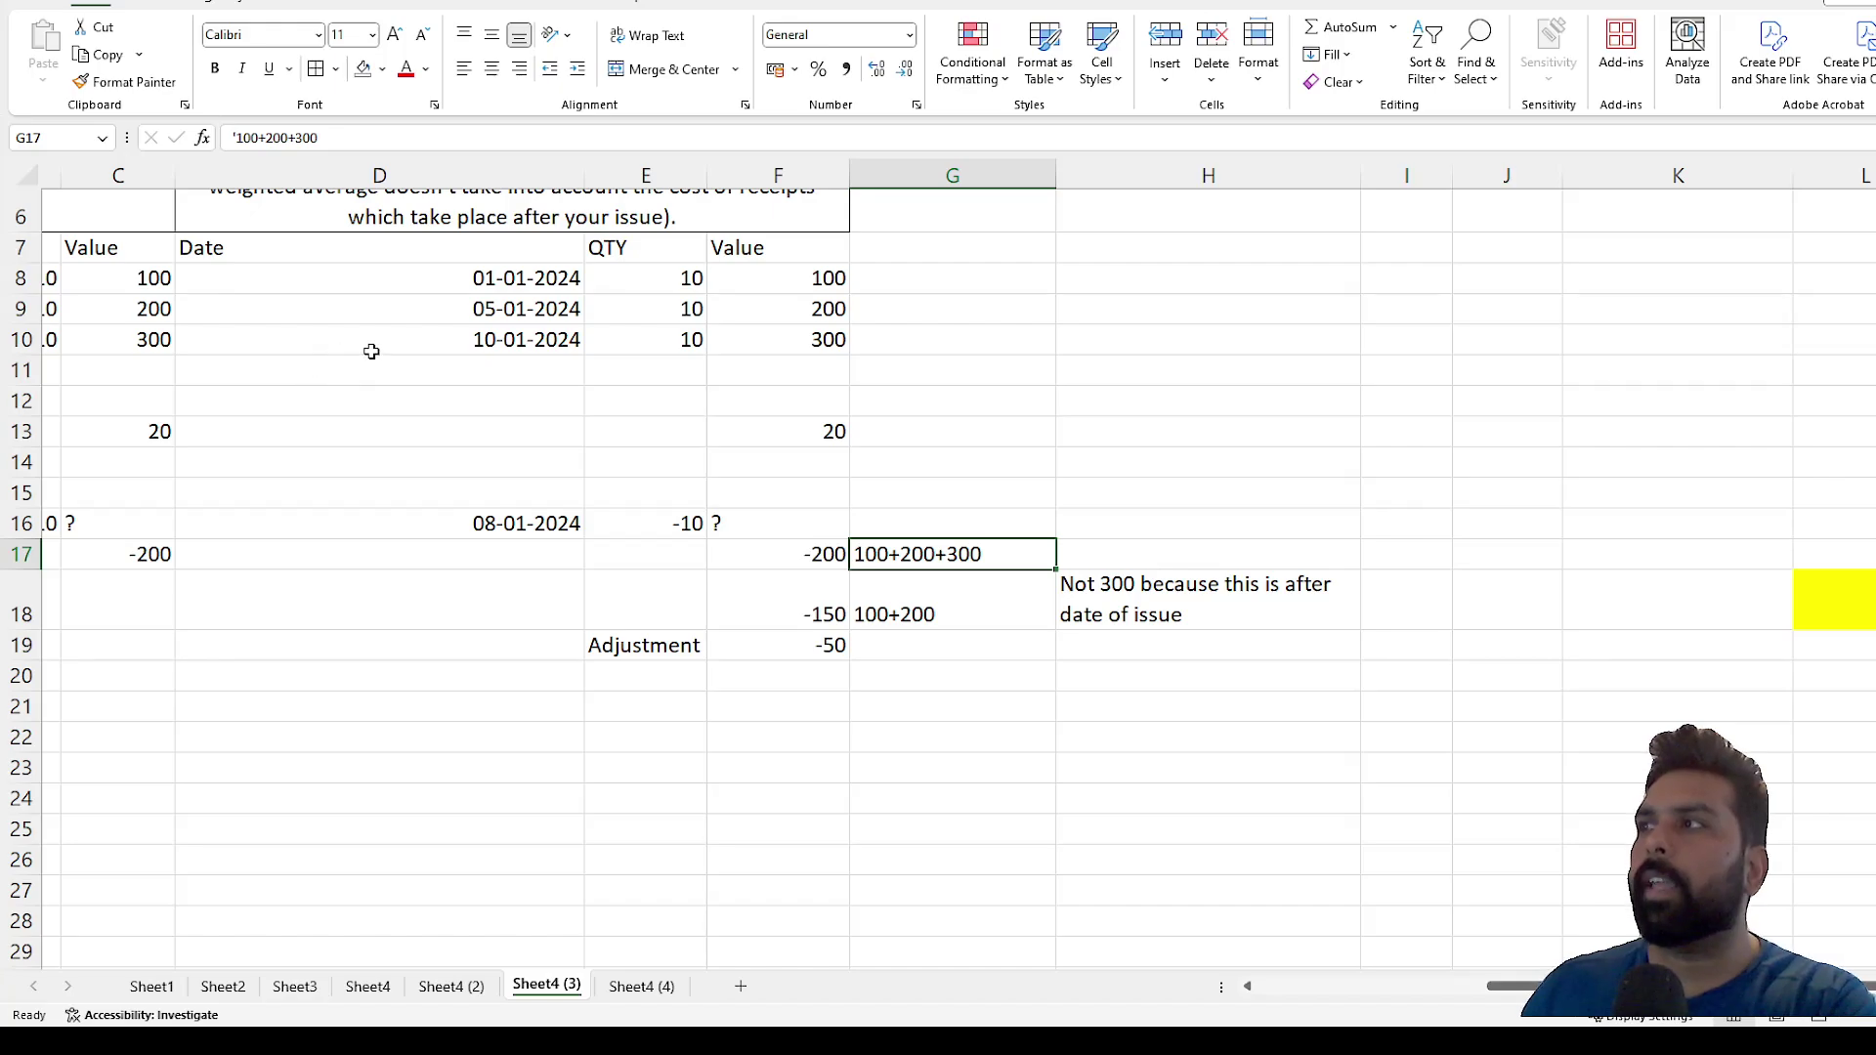
left_click(416, 340)
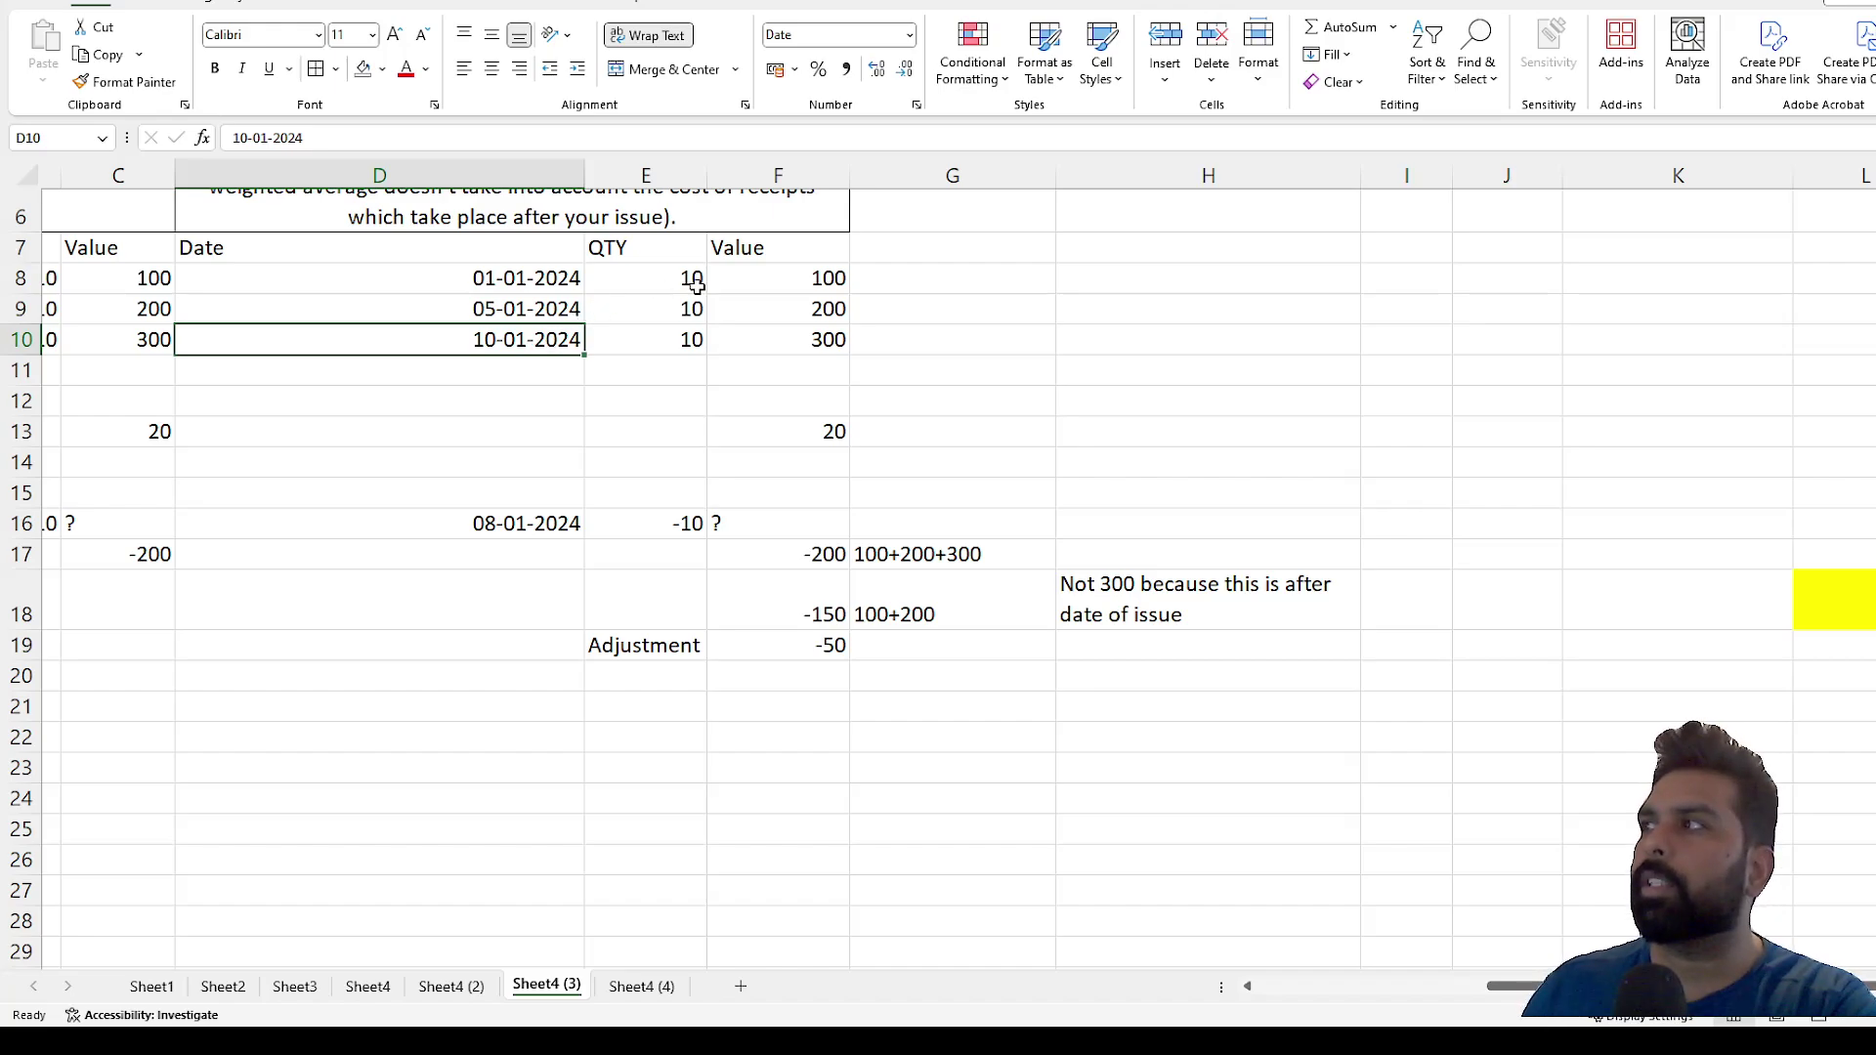
left_click(502, 277)
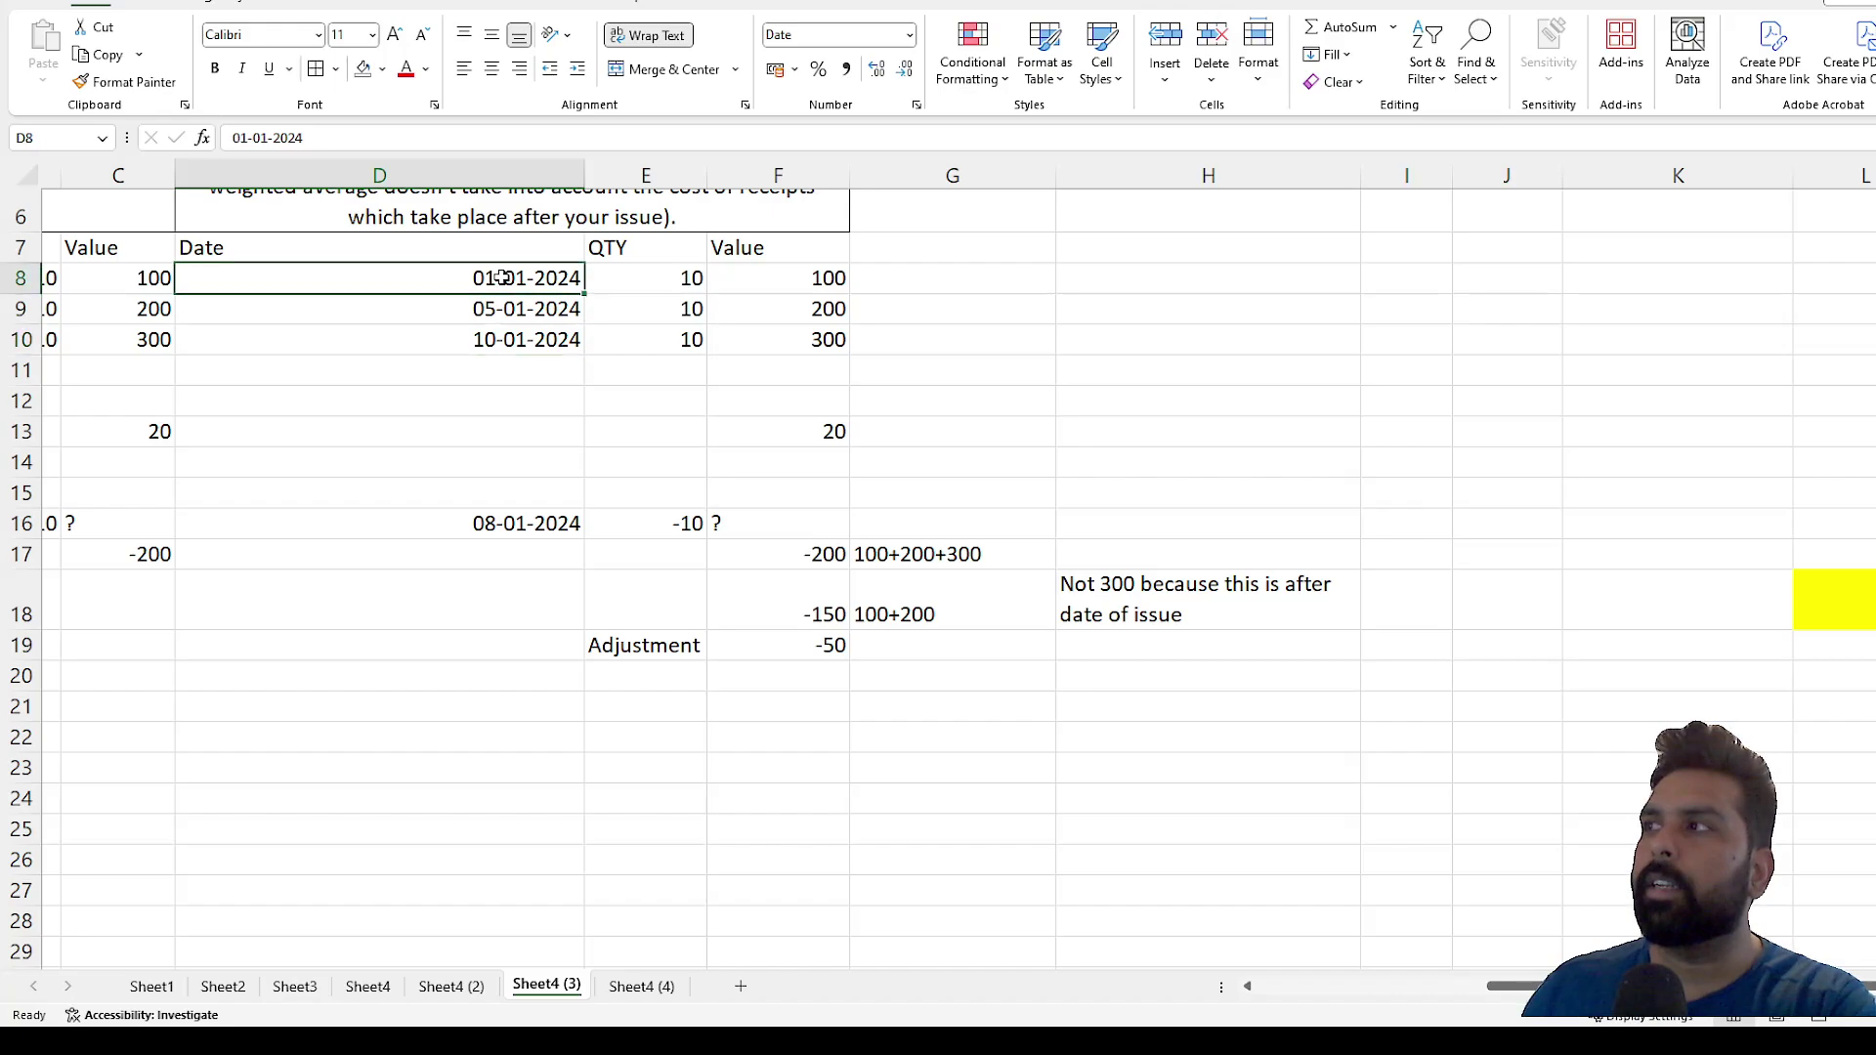
left_click_drag(502, 278, 508, 308)
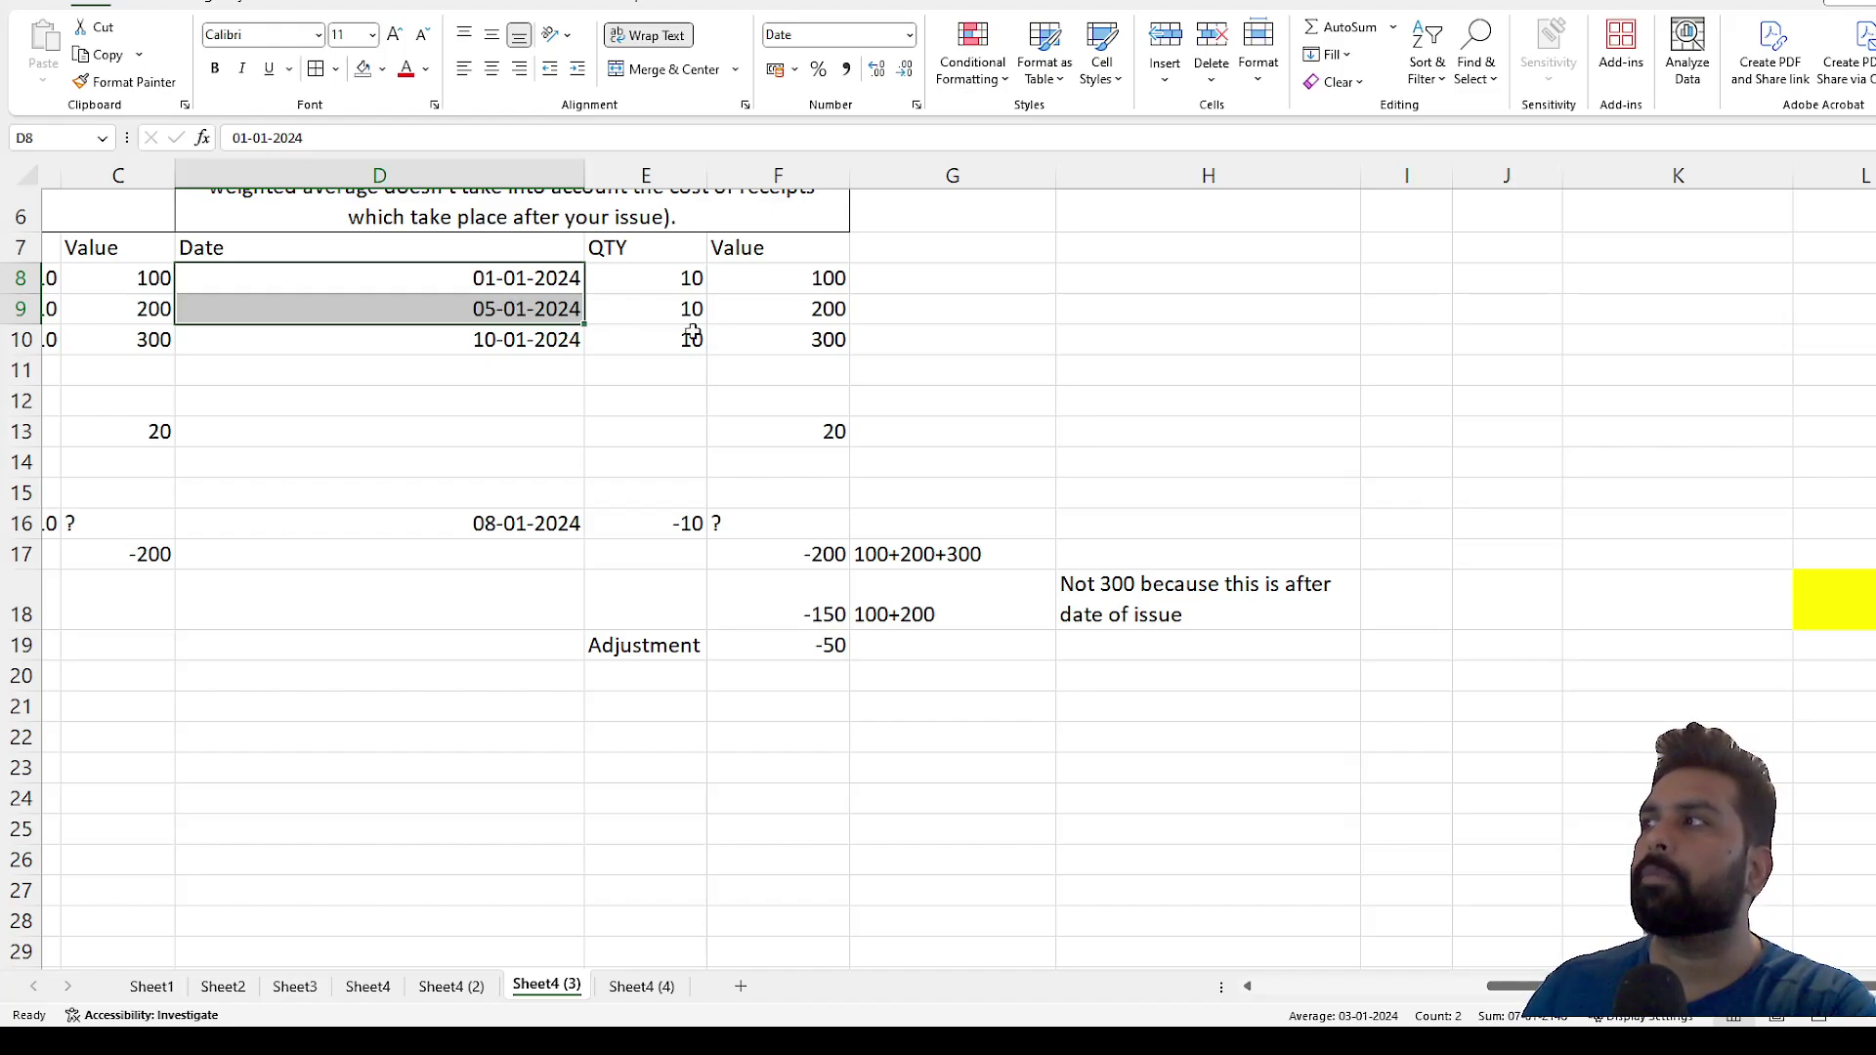
left_click_drag(809, 286, 817, 328)
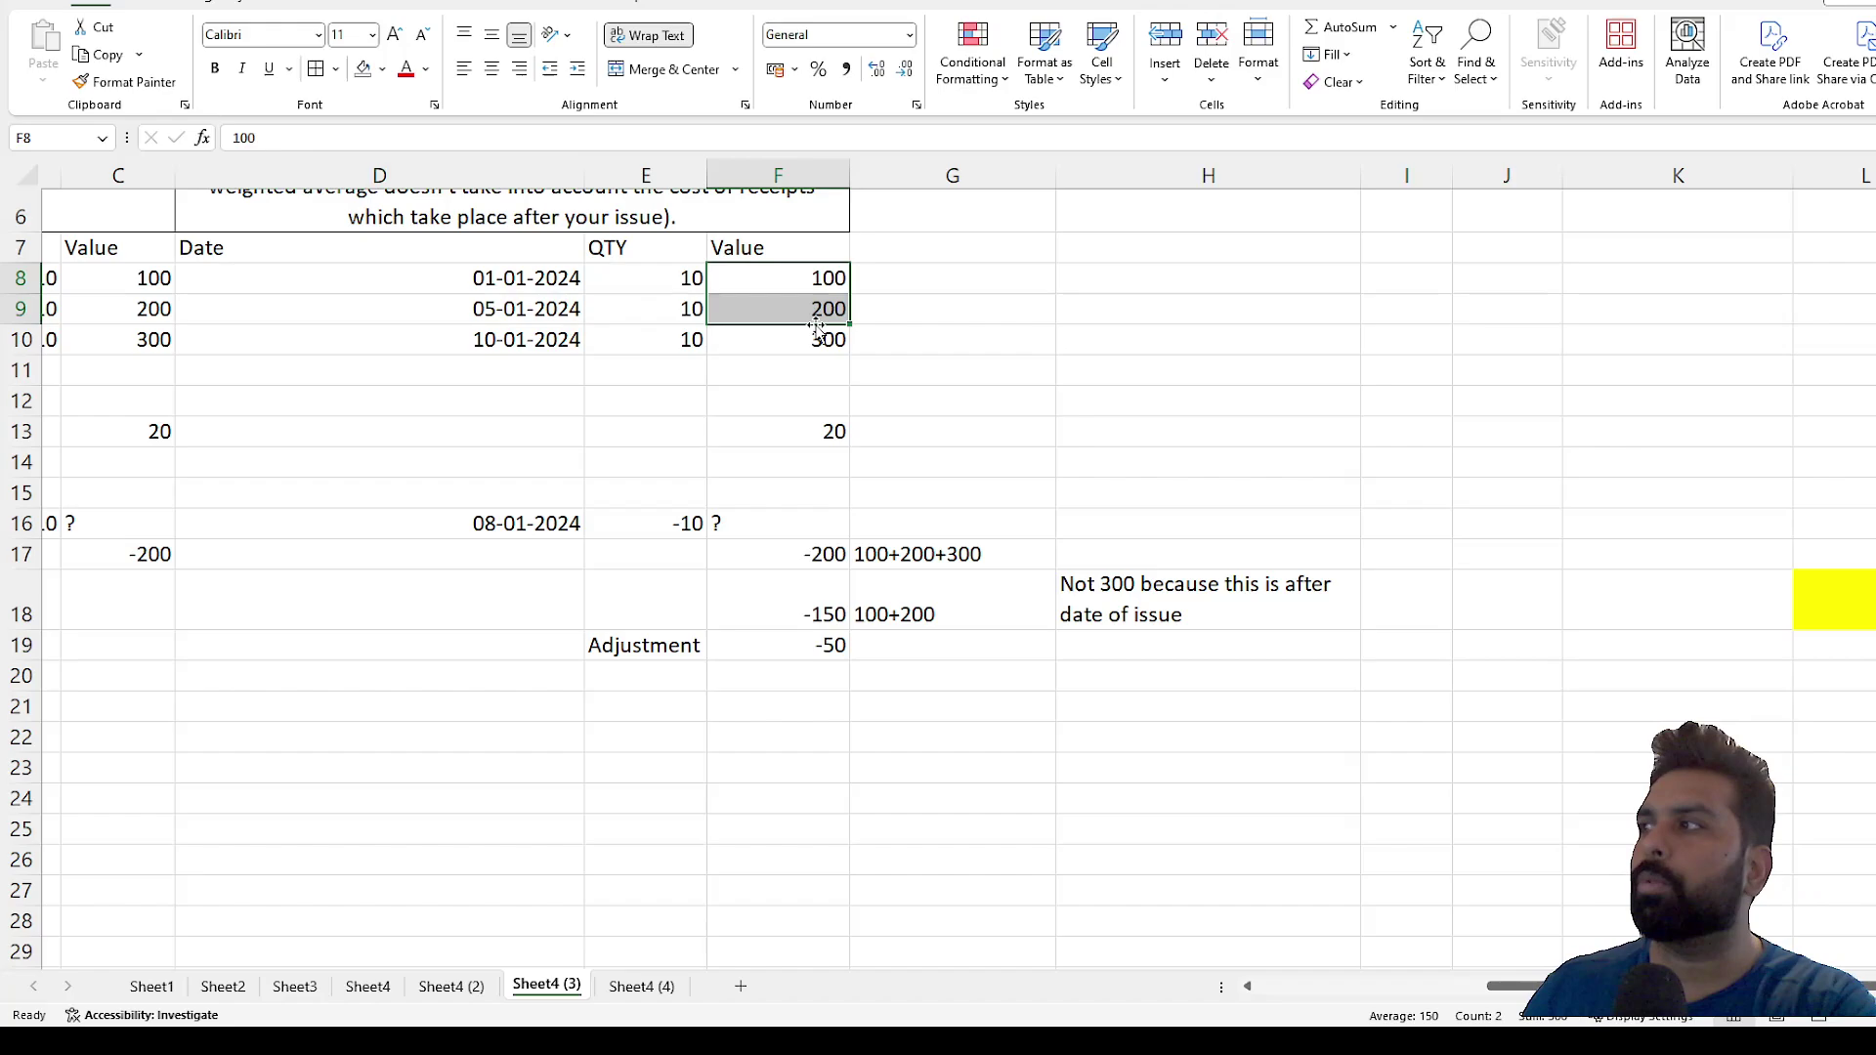
left_click(912, 617)
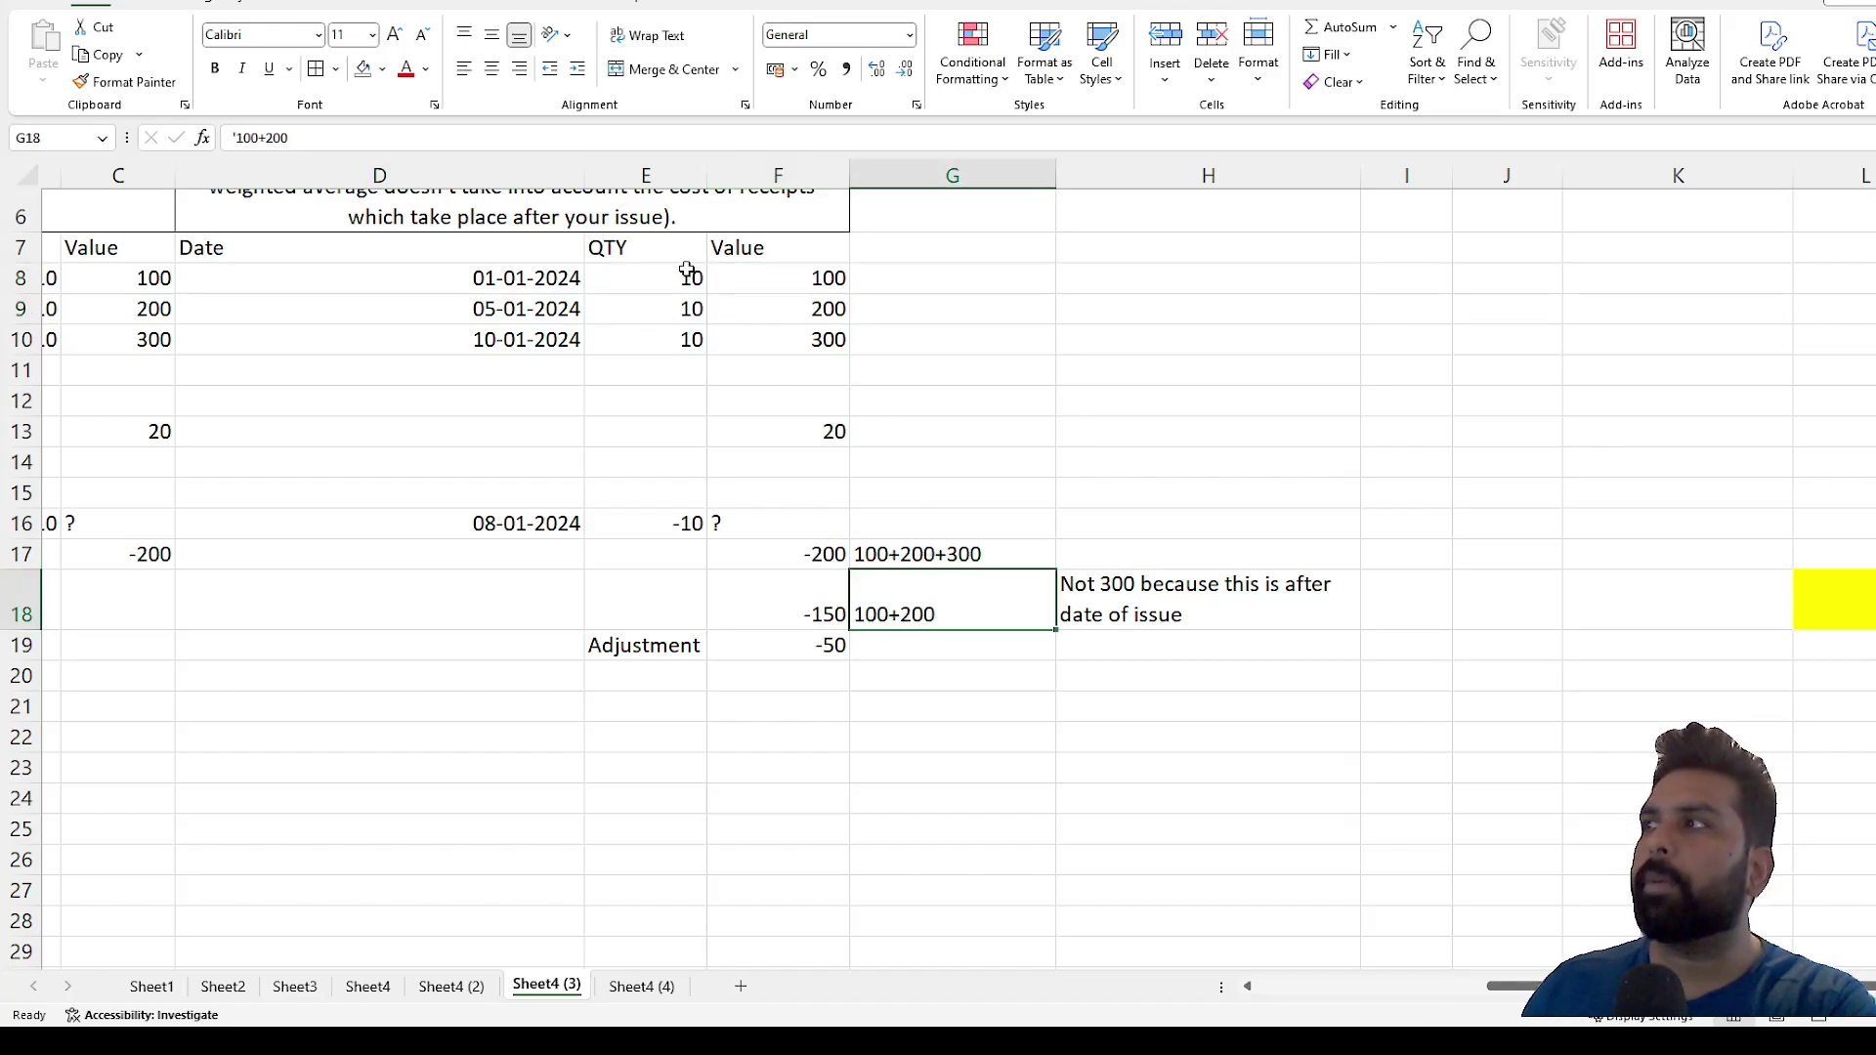
Compare the by-date issue values in F18 and F17 with the adjustment in F19
left_click(801, 604)
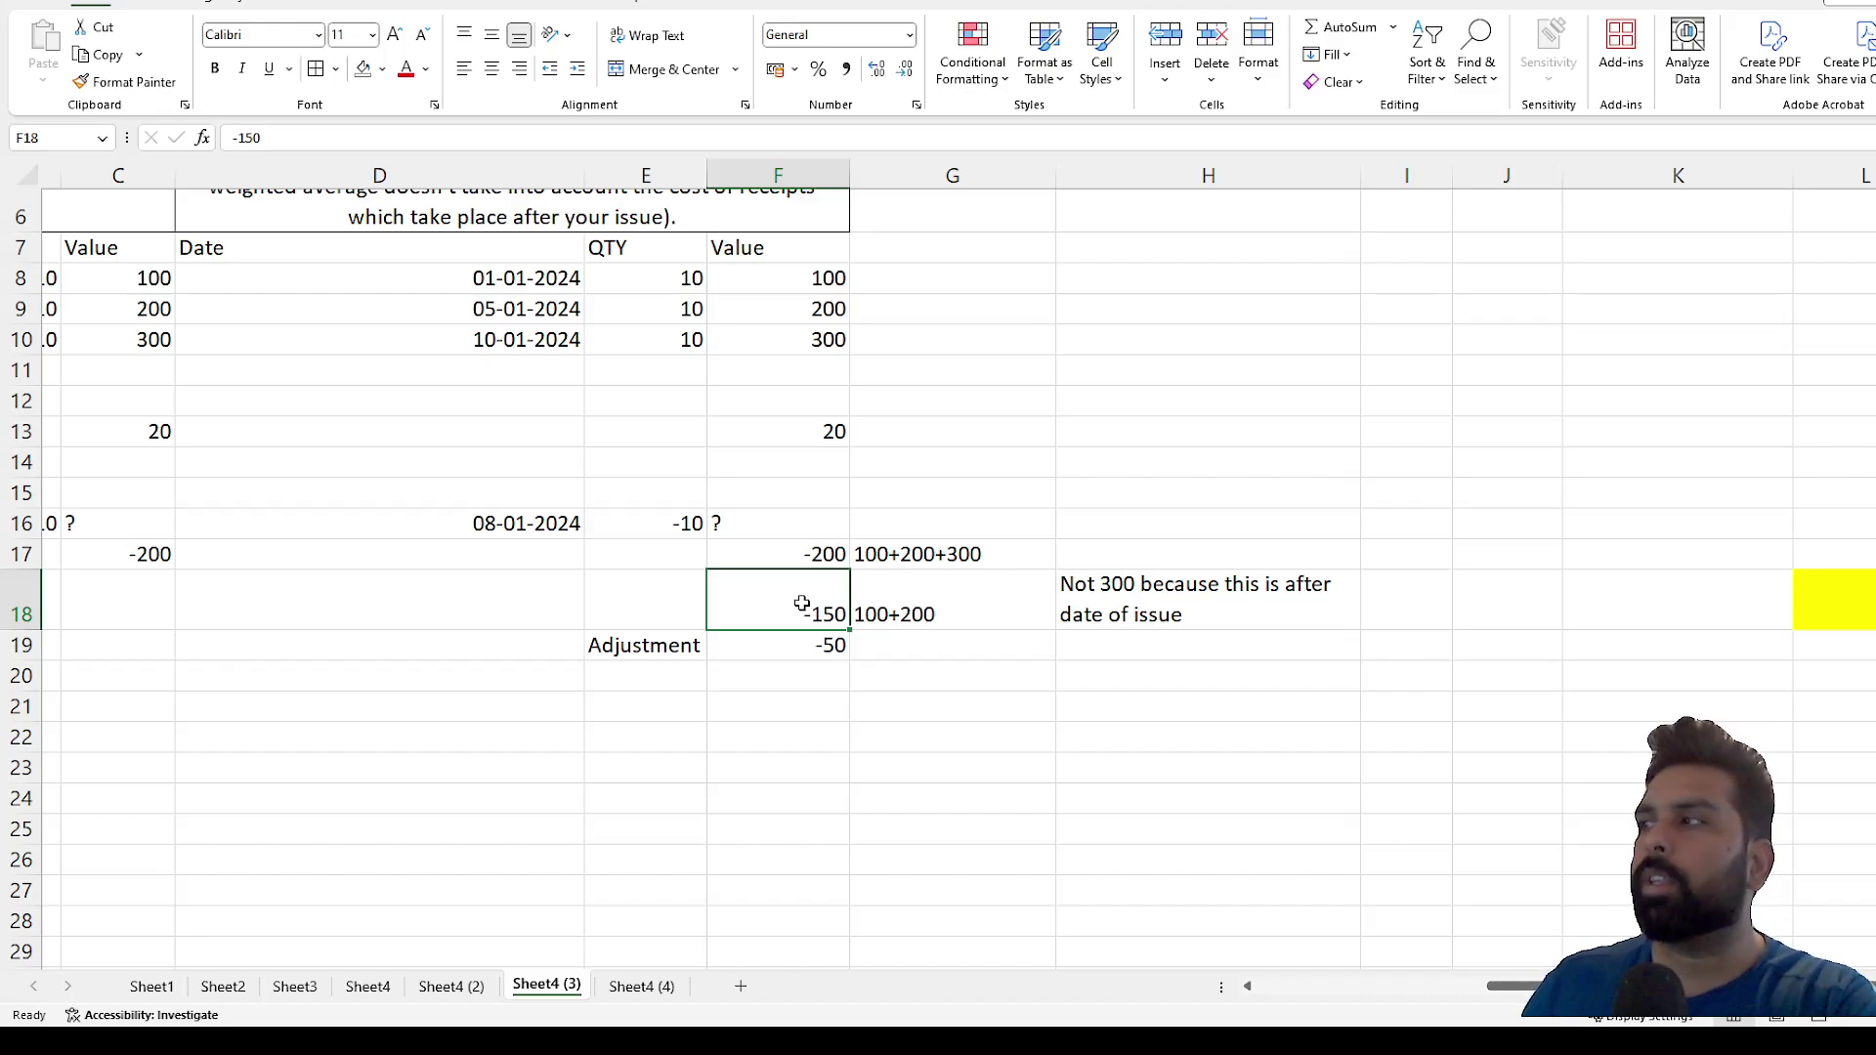
left_click(817, 553)
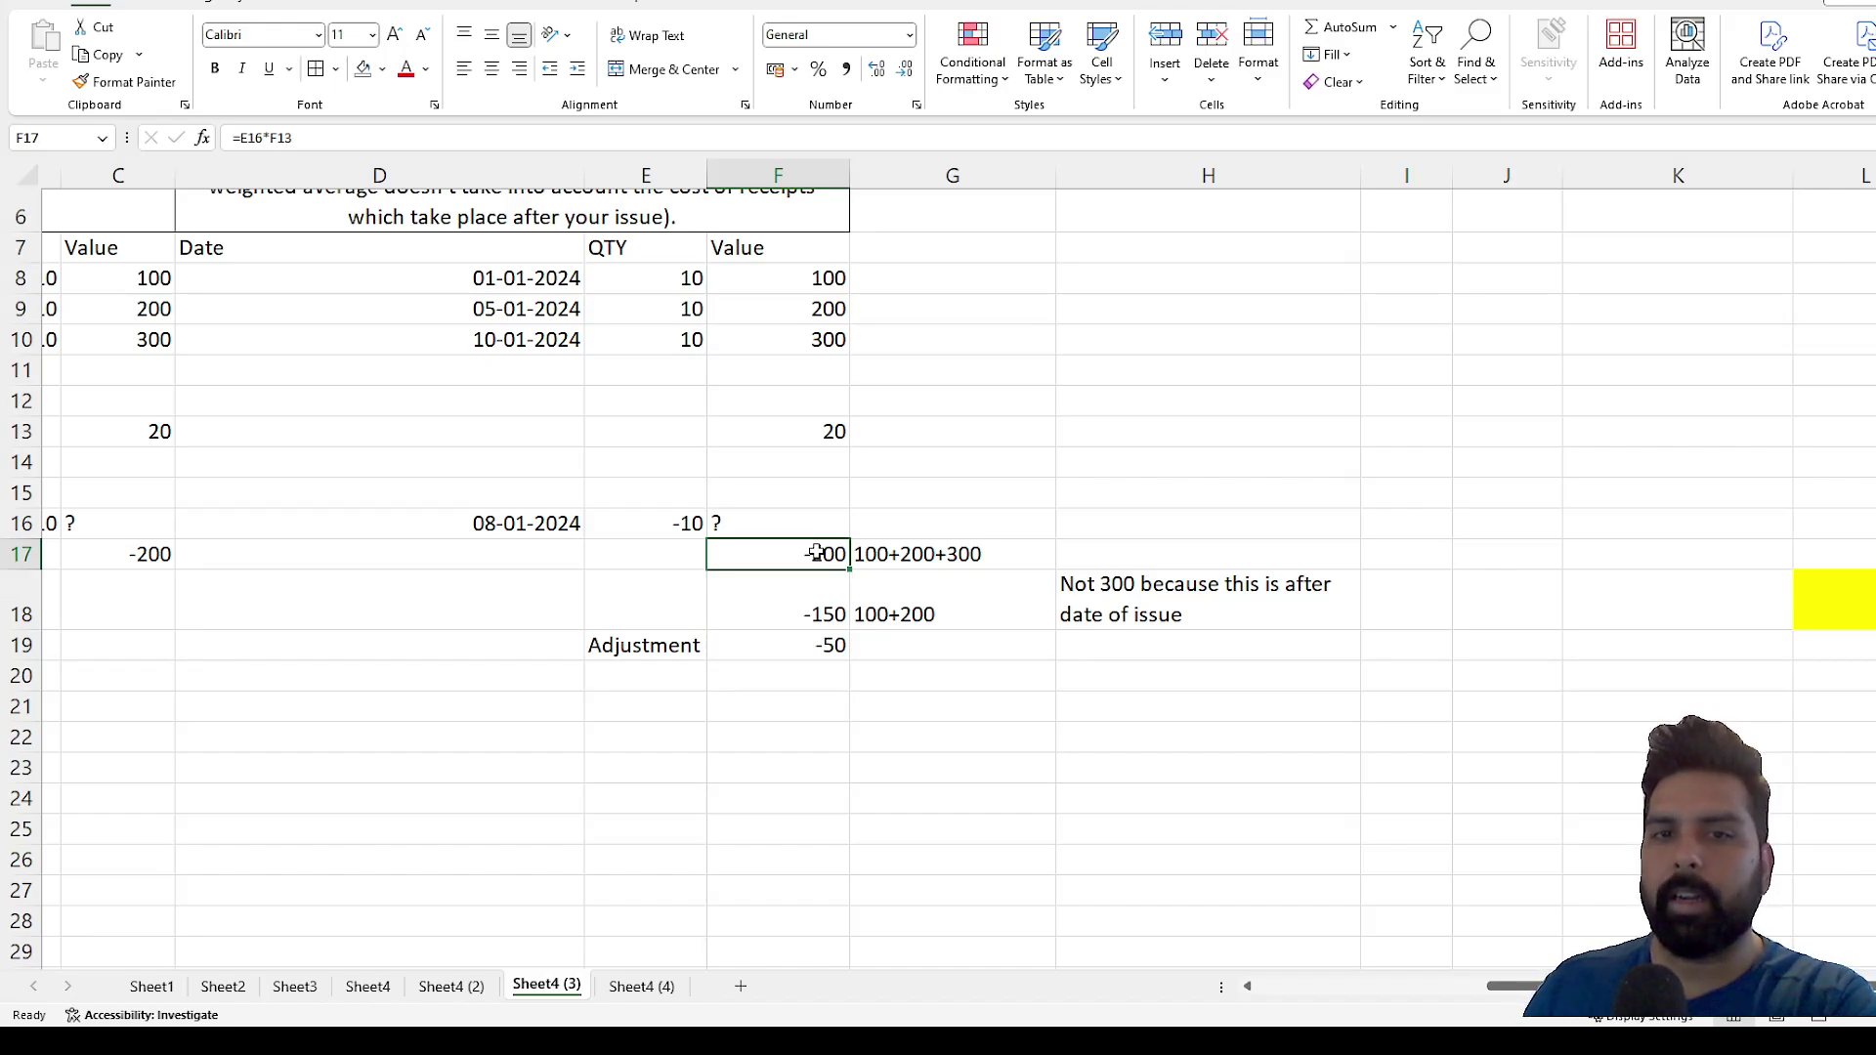
left_click(813, 648)
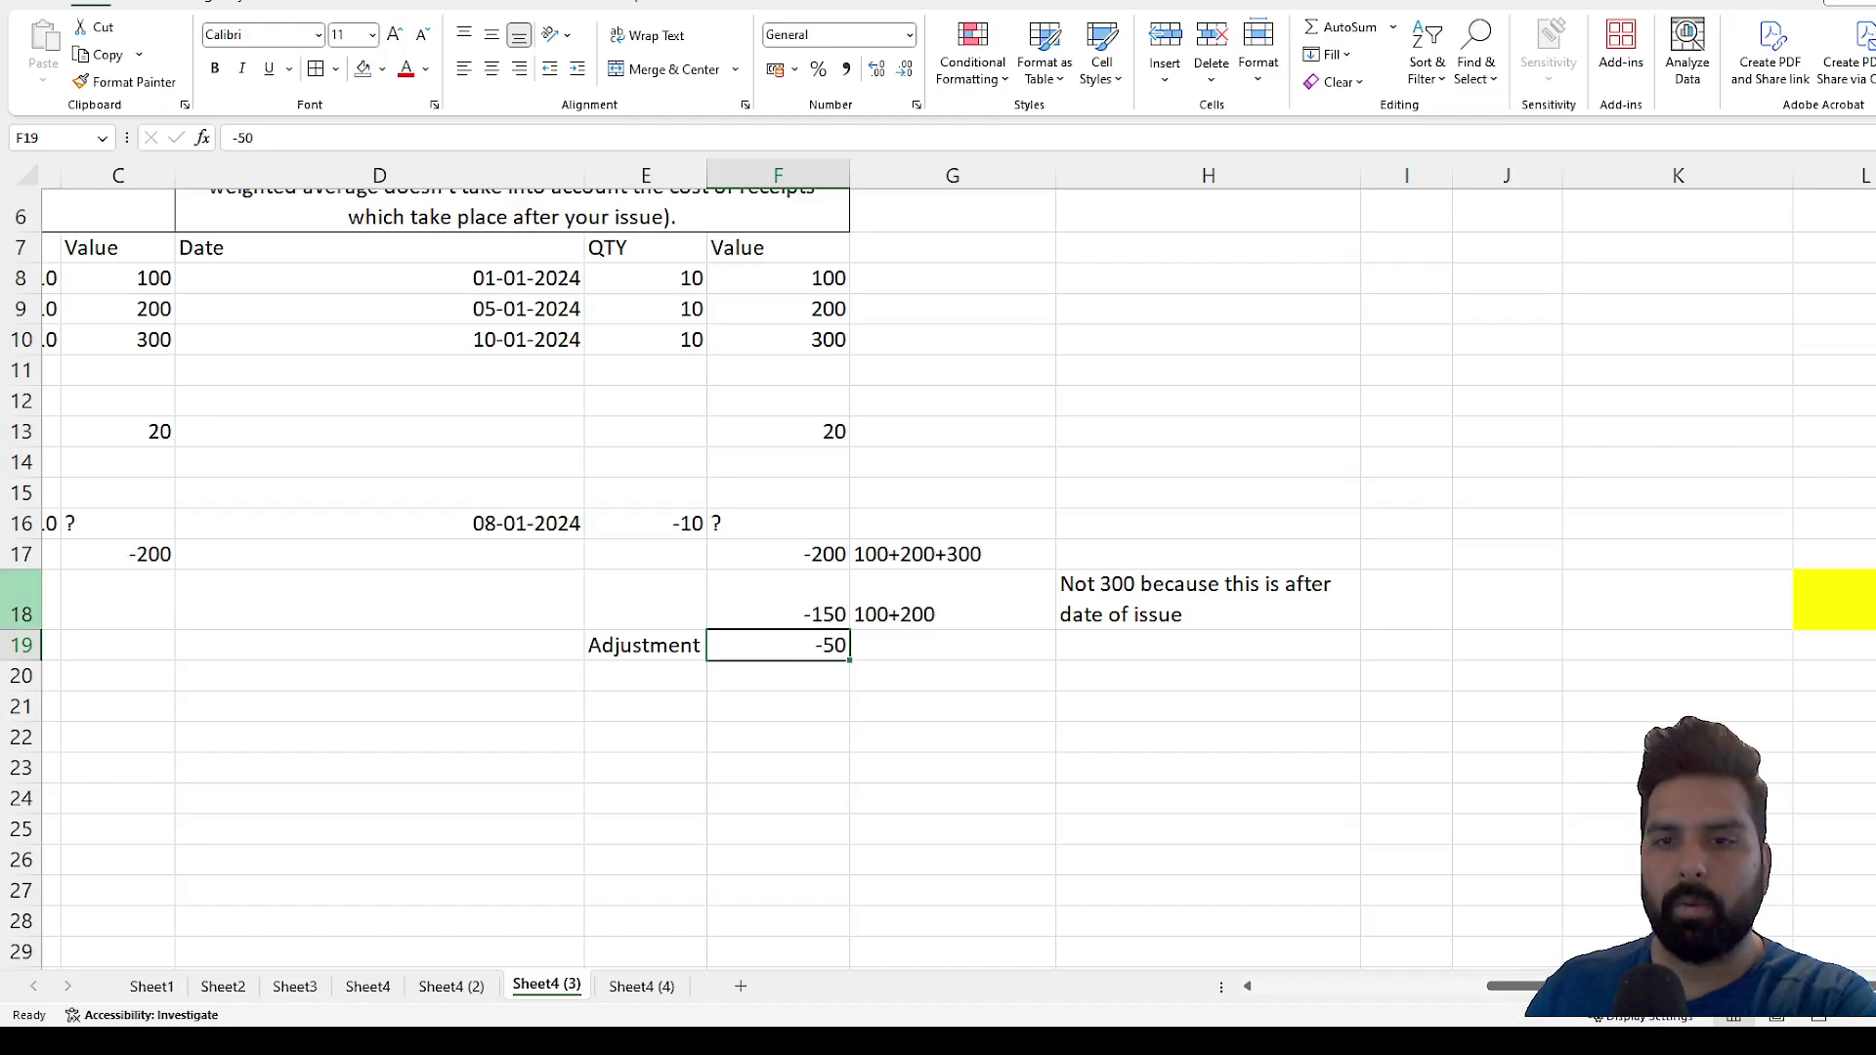
Switch to Finance and Operations, review the two weighted average released products, and open the PWA item model group of product X
key("alt+Tab")
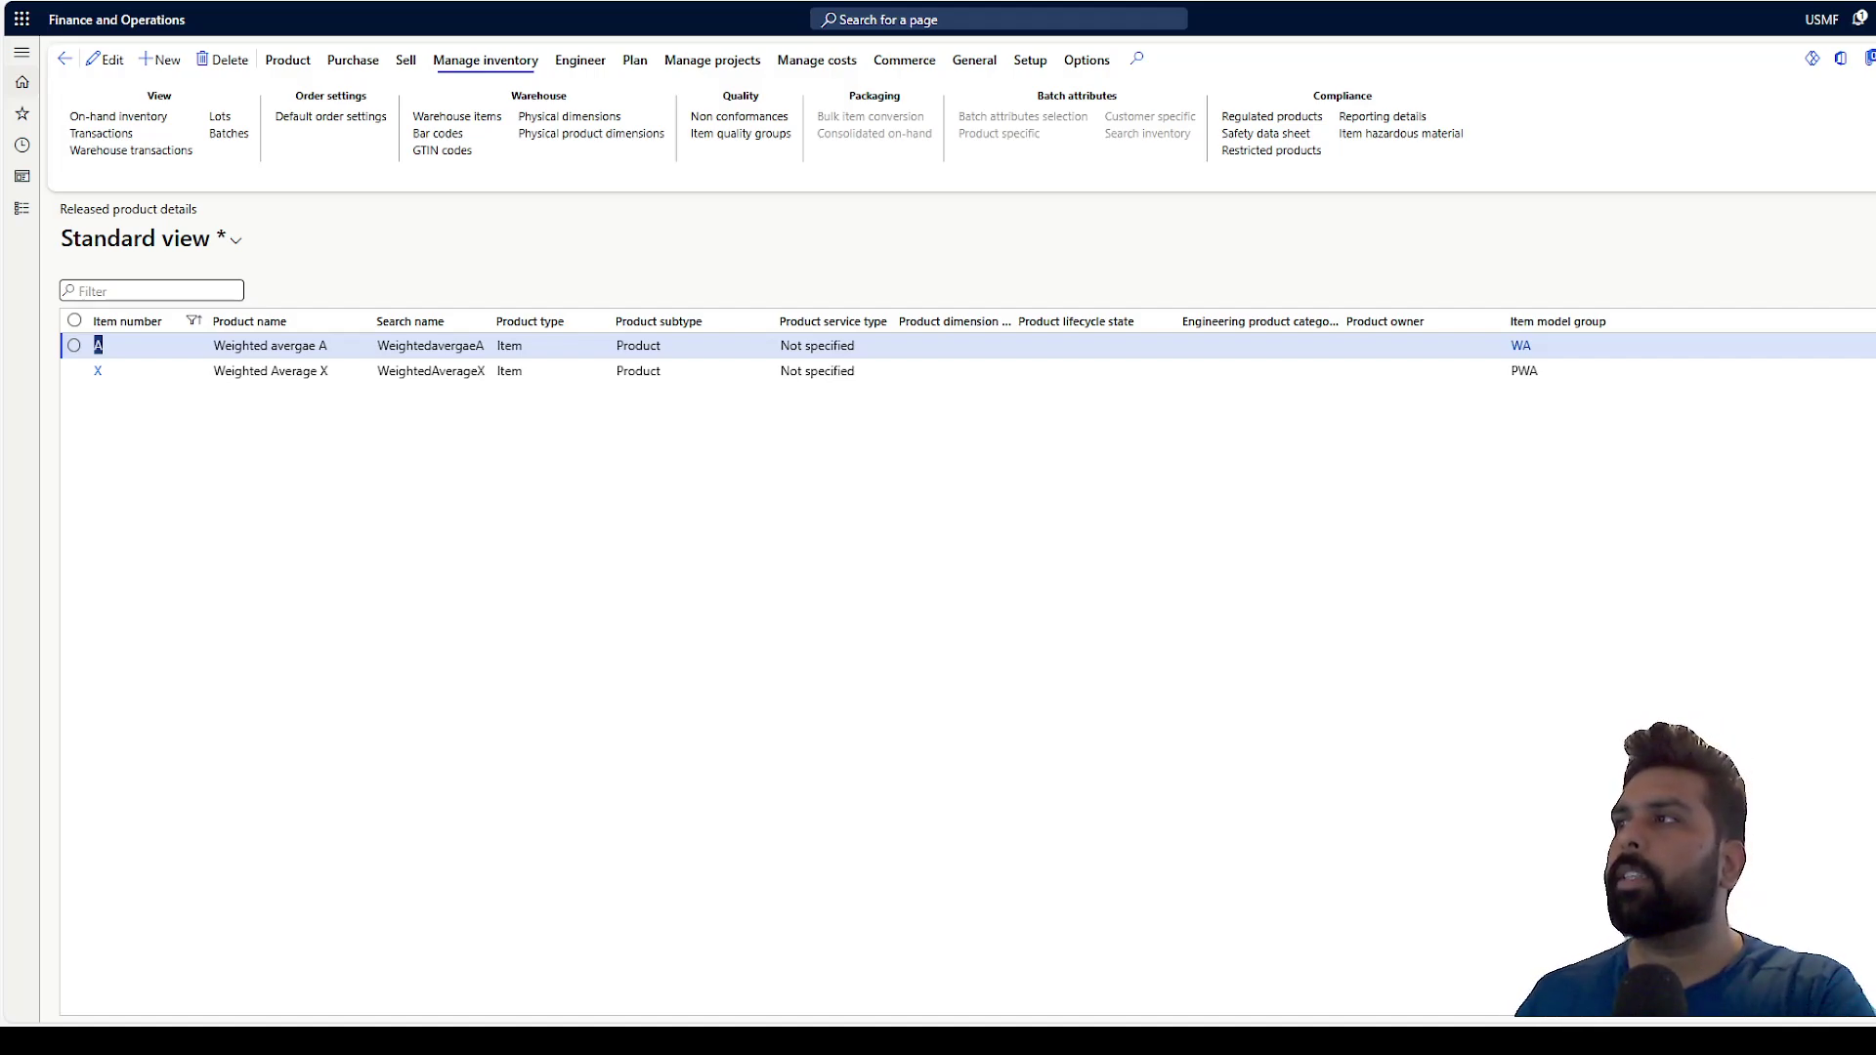
left_click(461, 436)
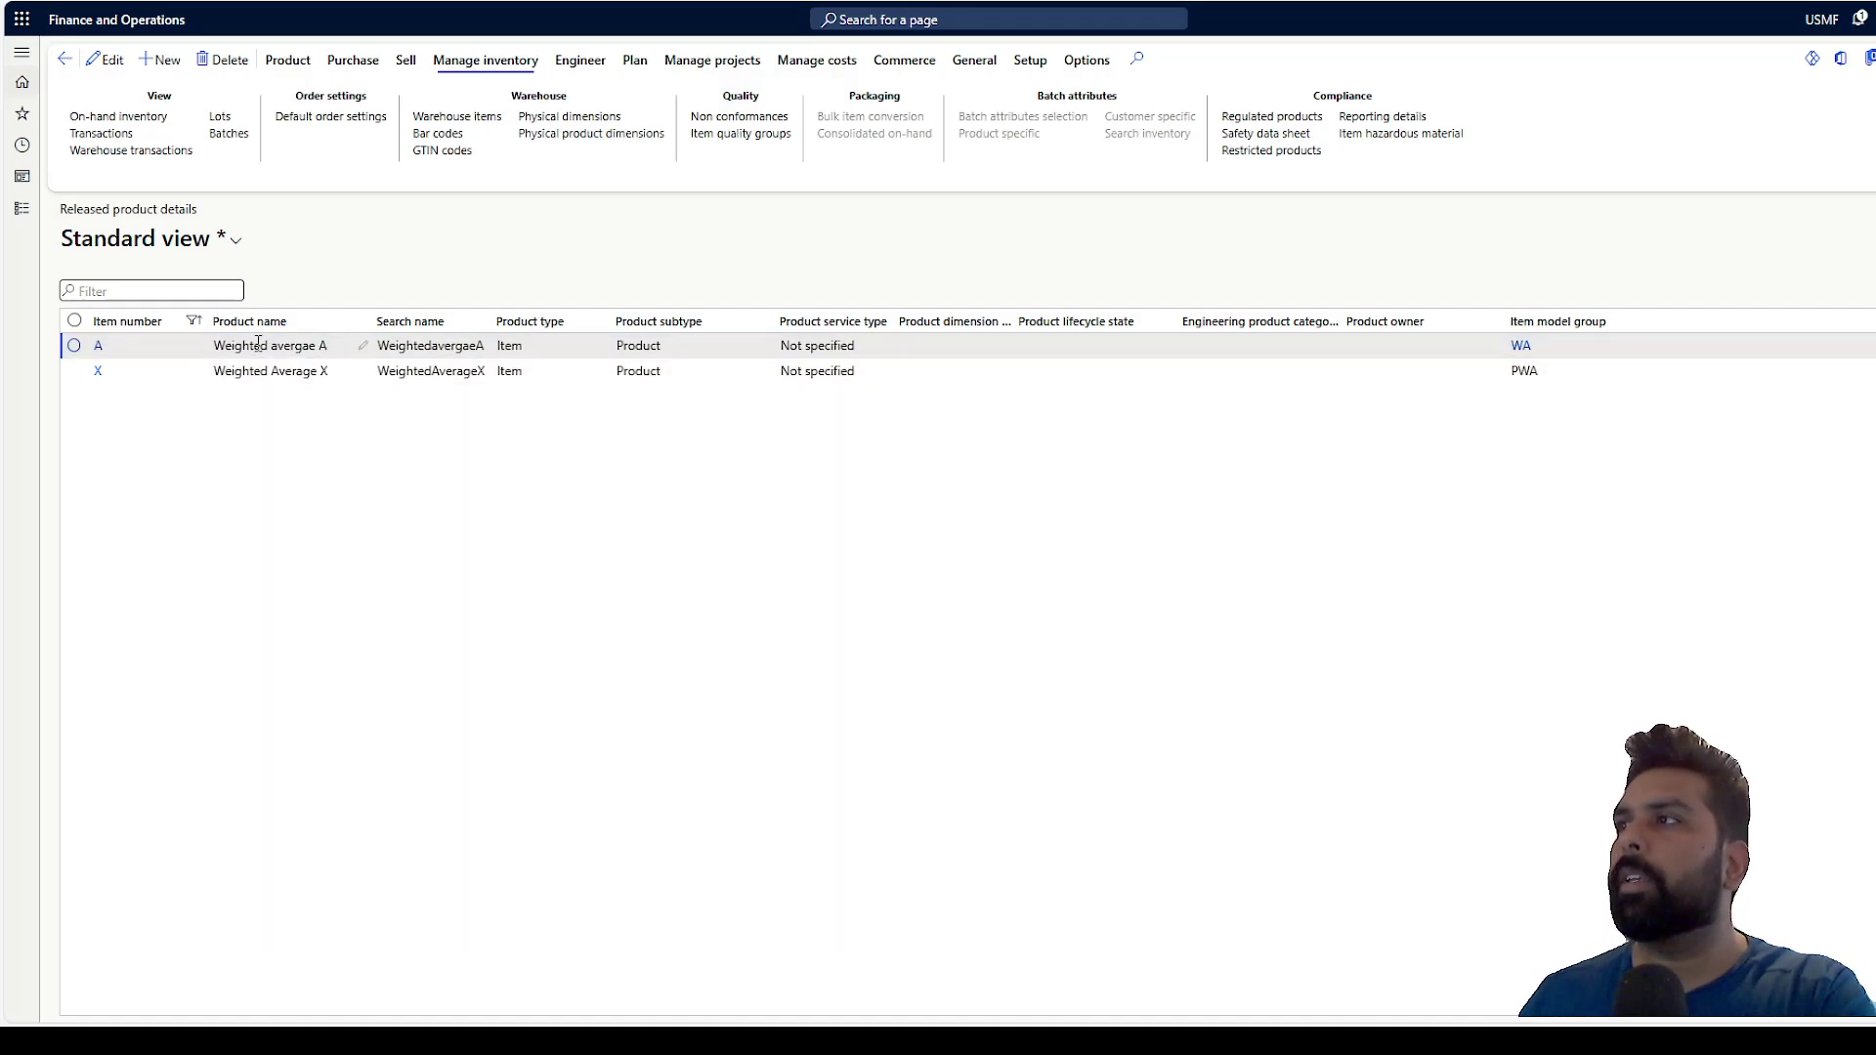
left_click_drag(232, 345, 344, 376)
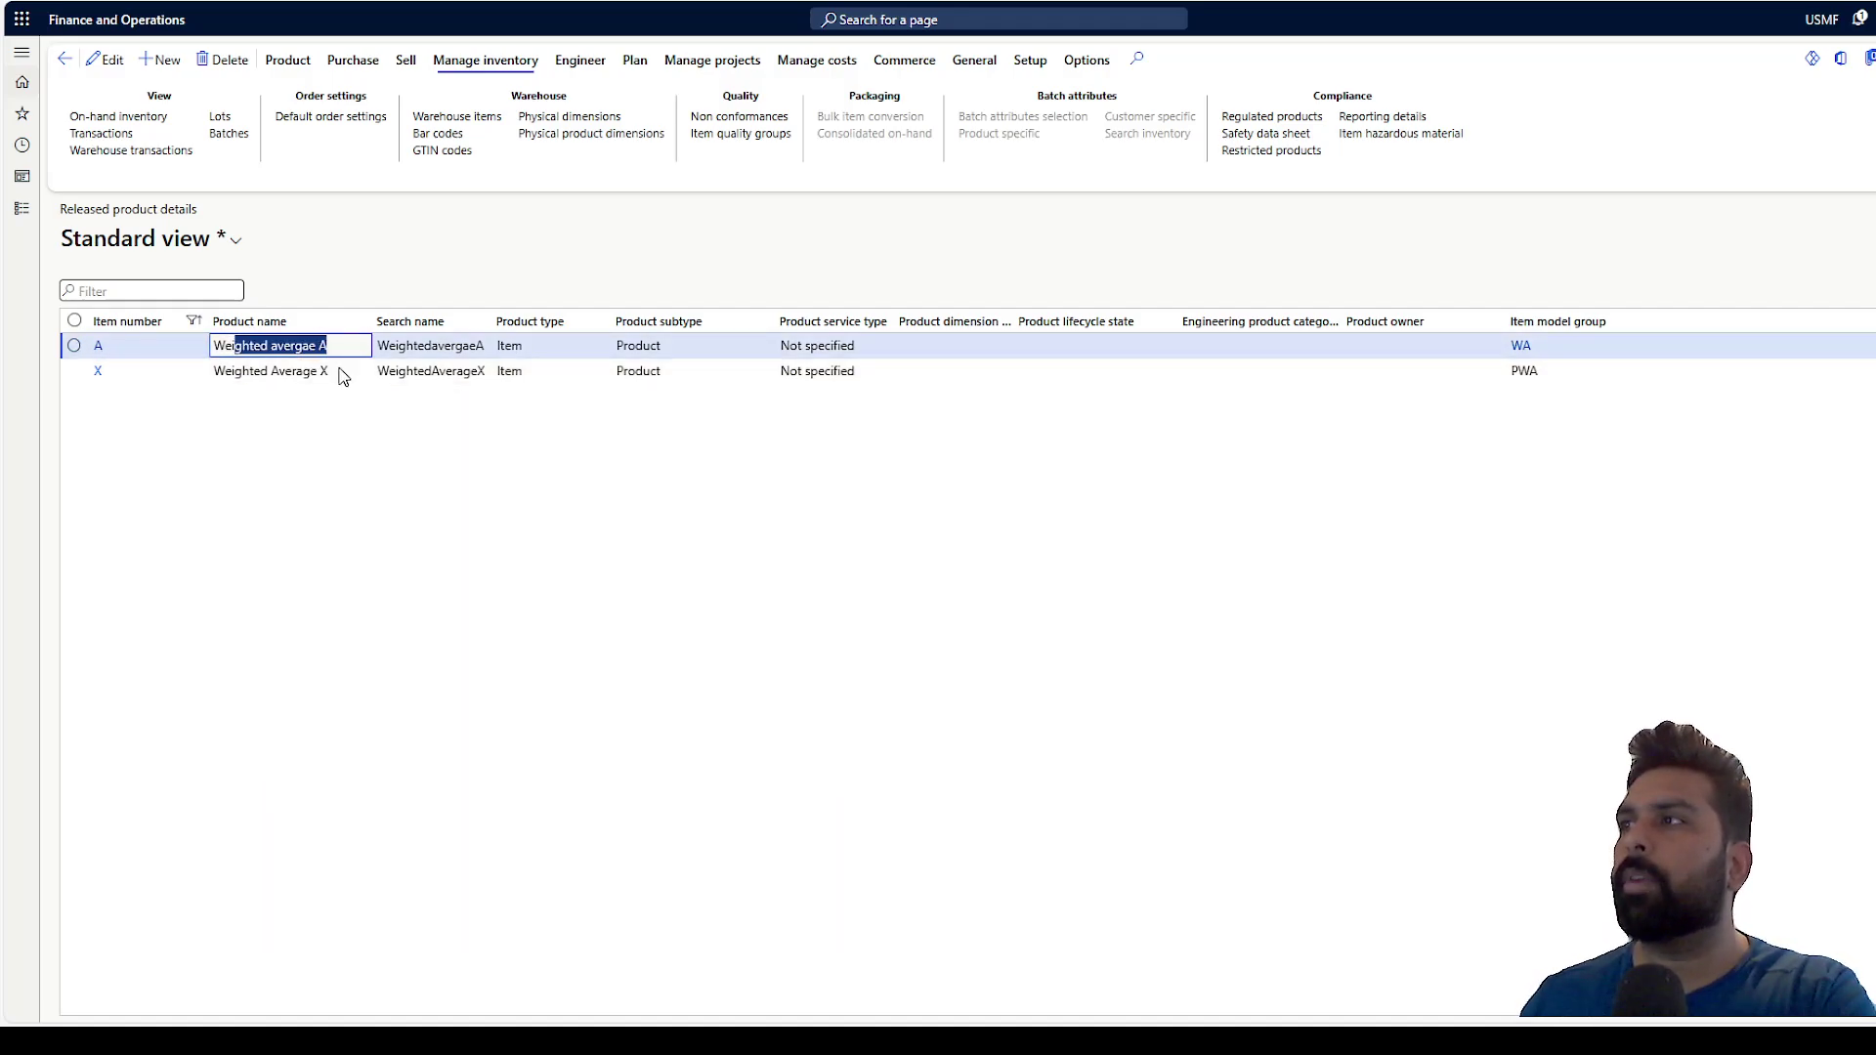
left_click(334, 376)
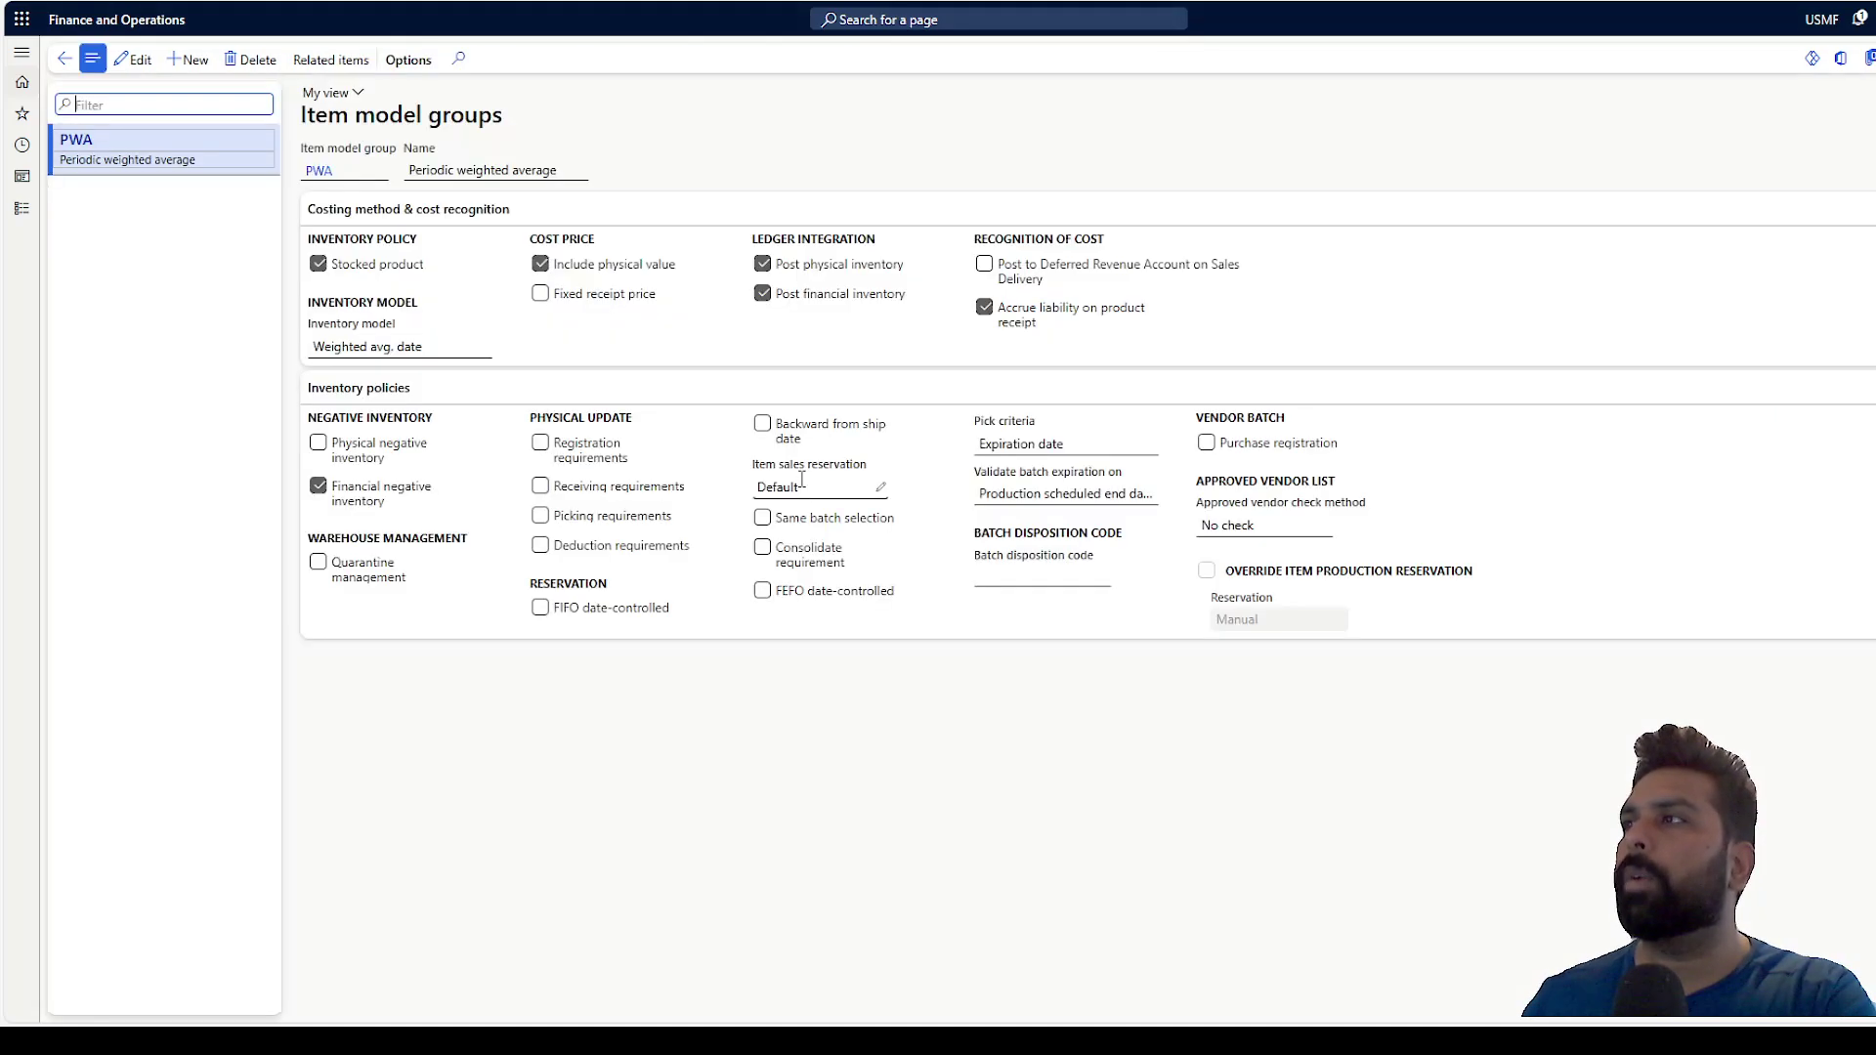
Check the inventory model of the PWA item model group and return to the released products list
mouse_move(407, 450)
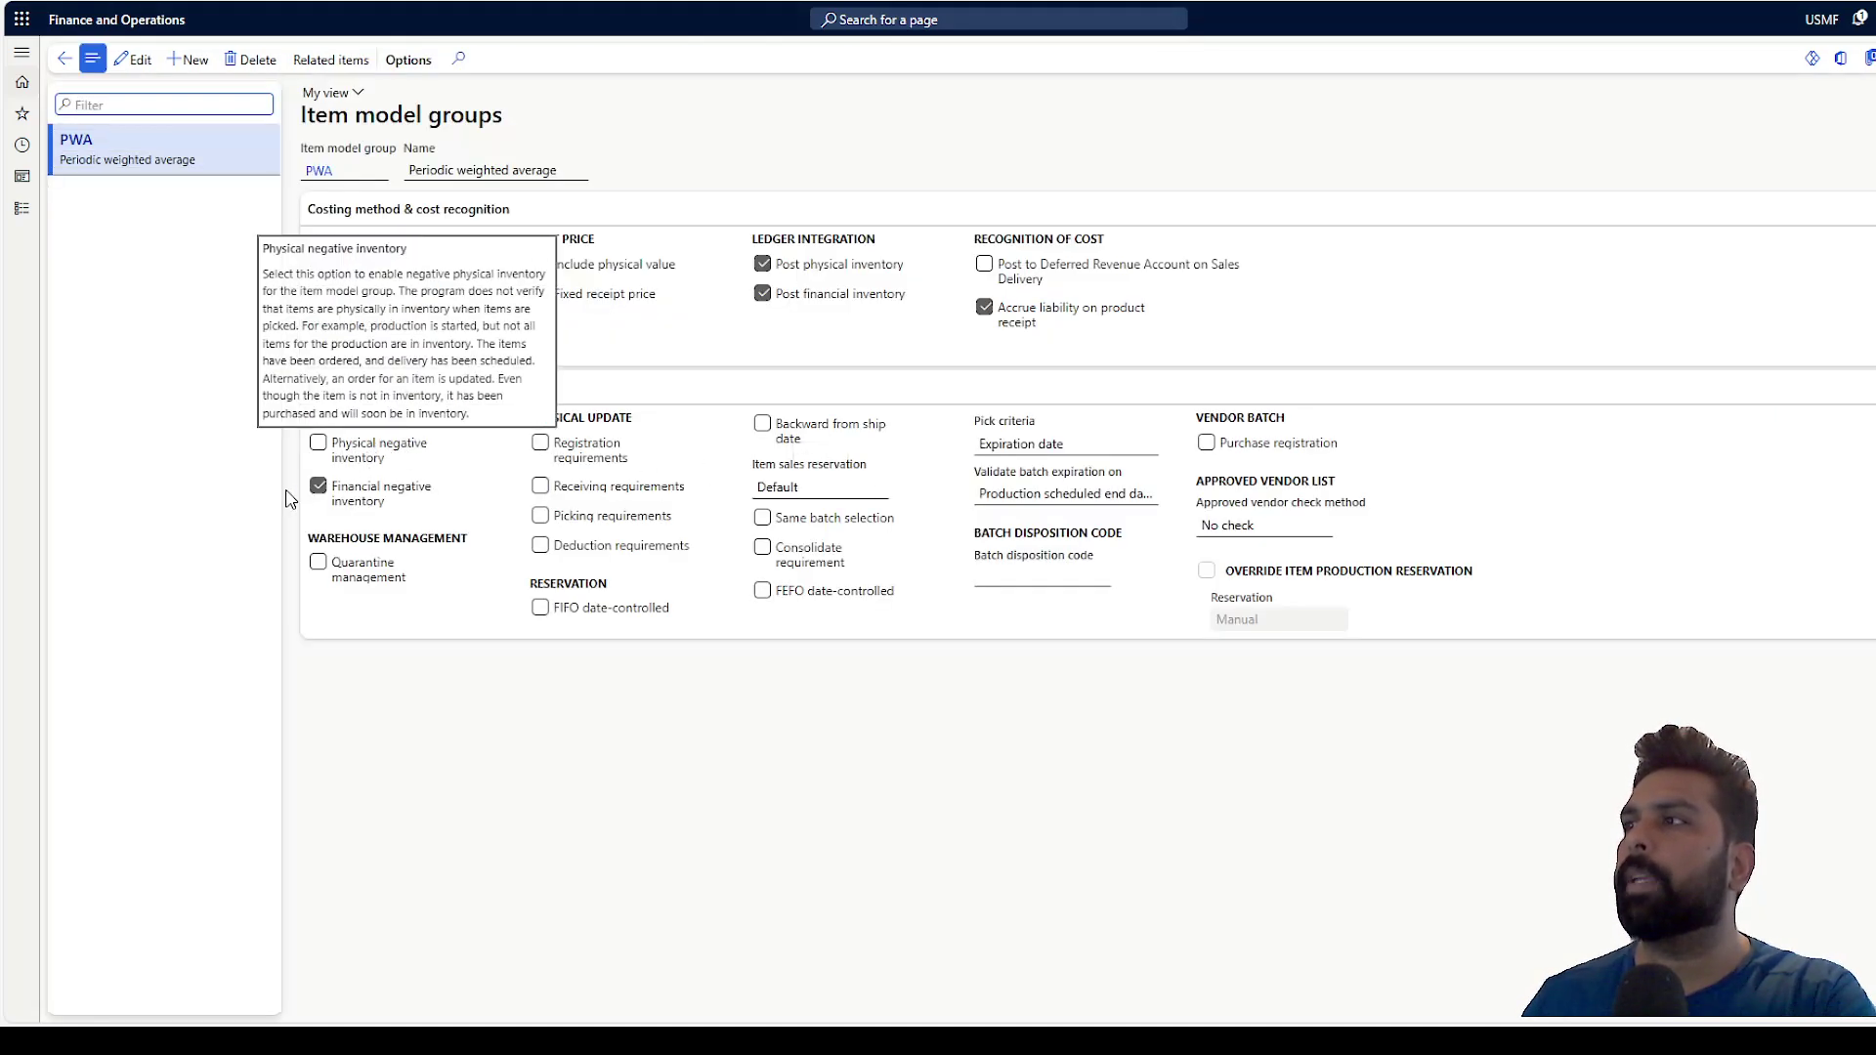
left_click_drag(419, 348, 300, 344)
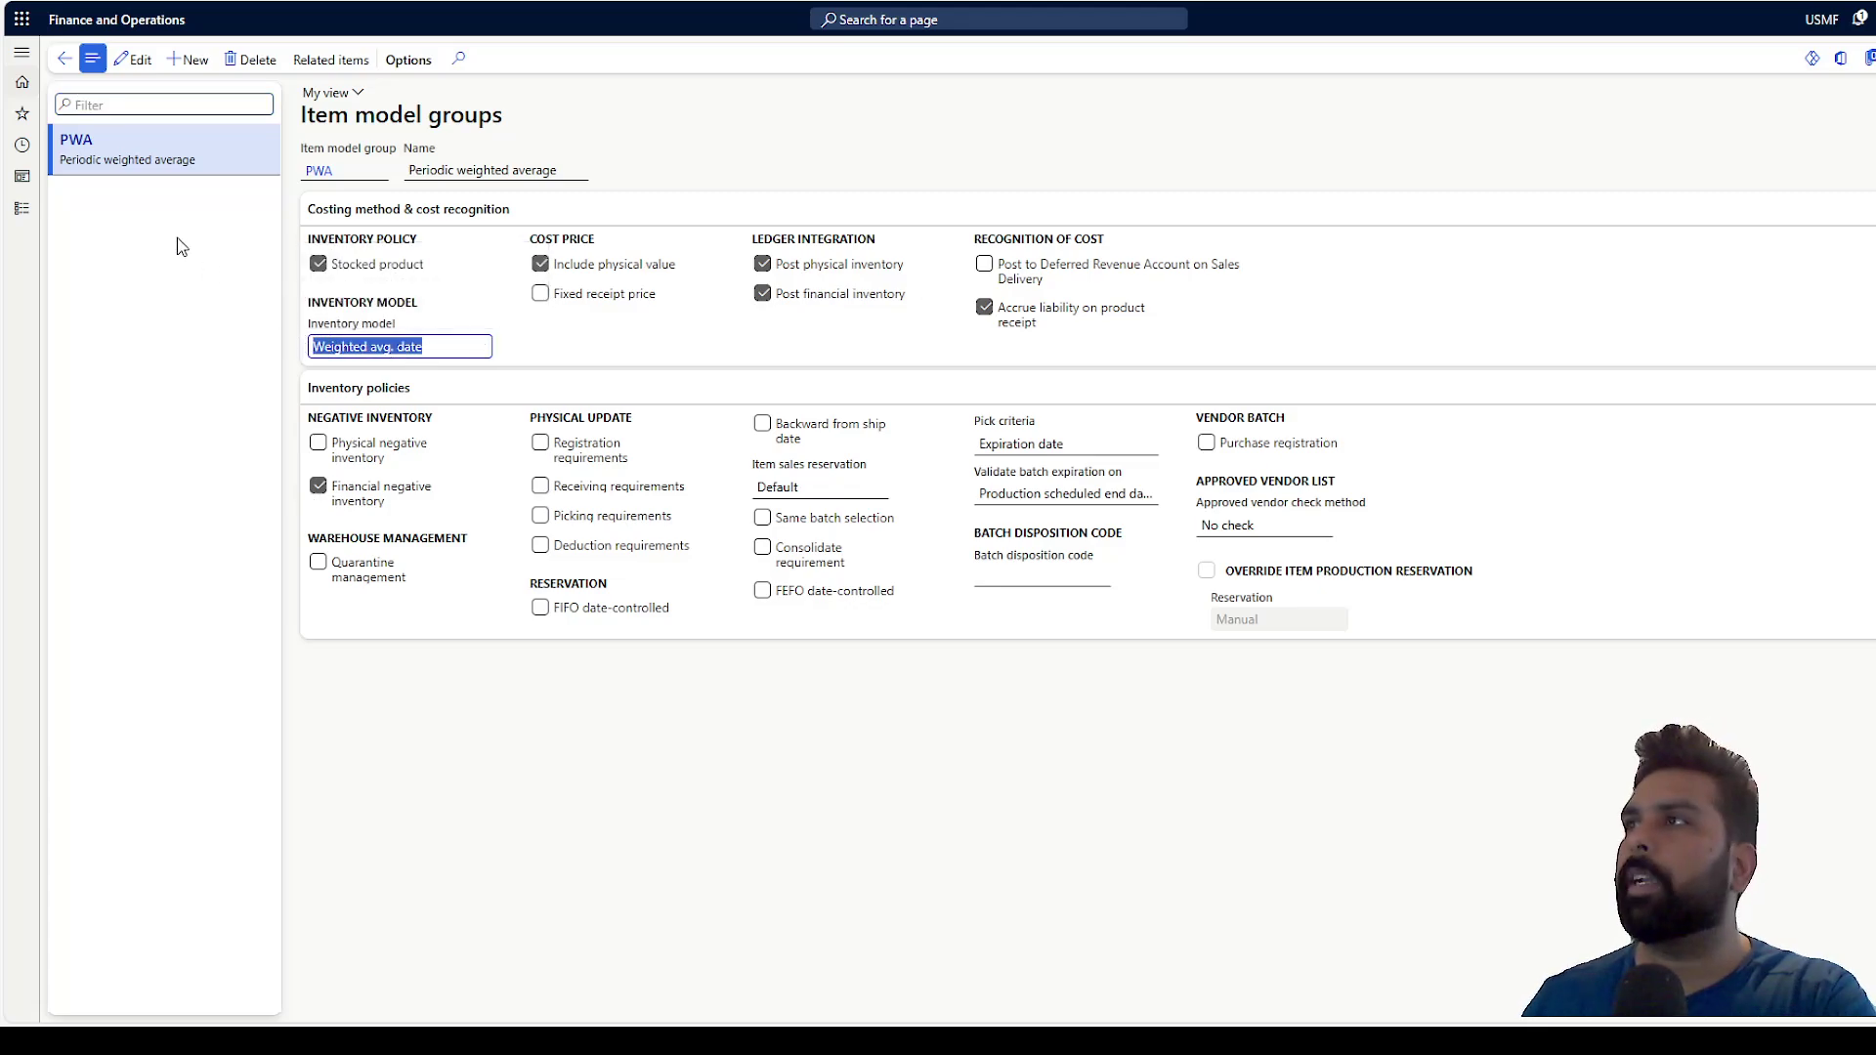
left_click(59, 68)
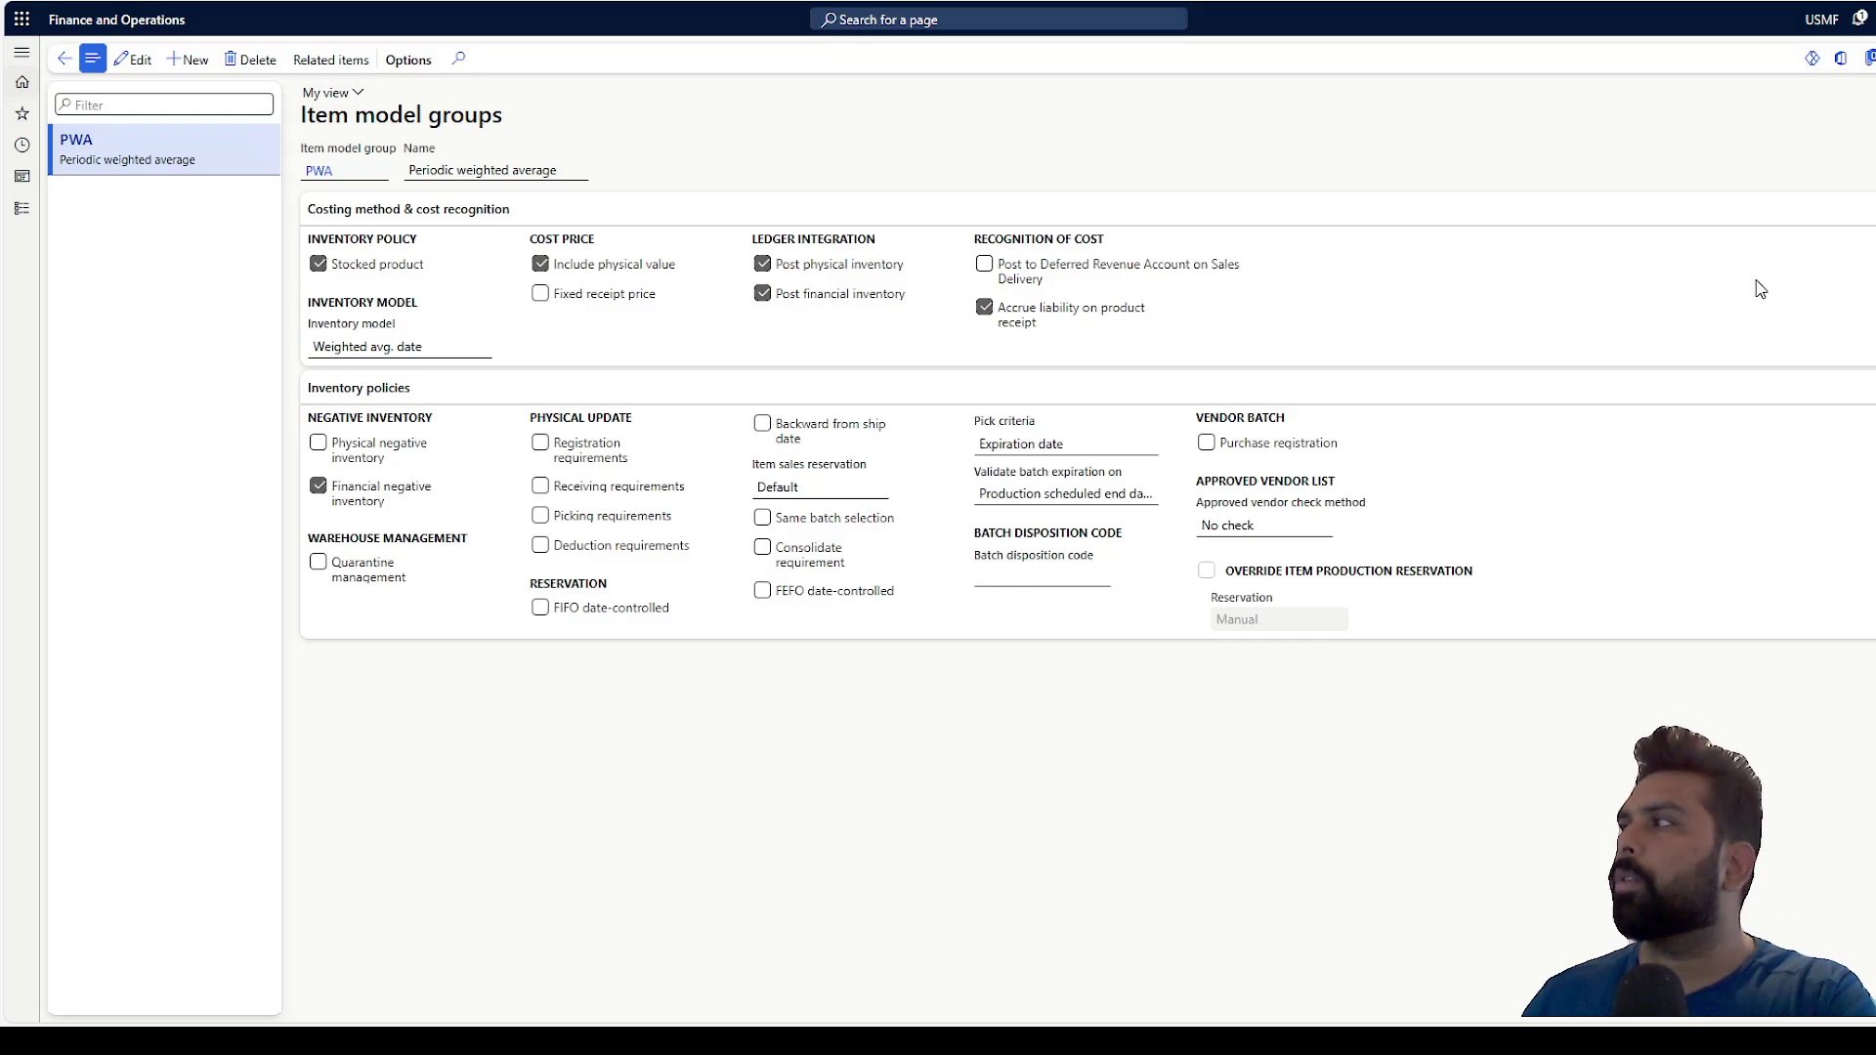
Open the WA item model group of product A, check its inventory model, and return to compare products A and X
left_click(1551, 349)
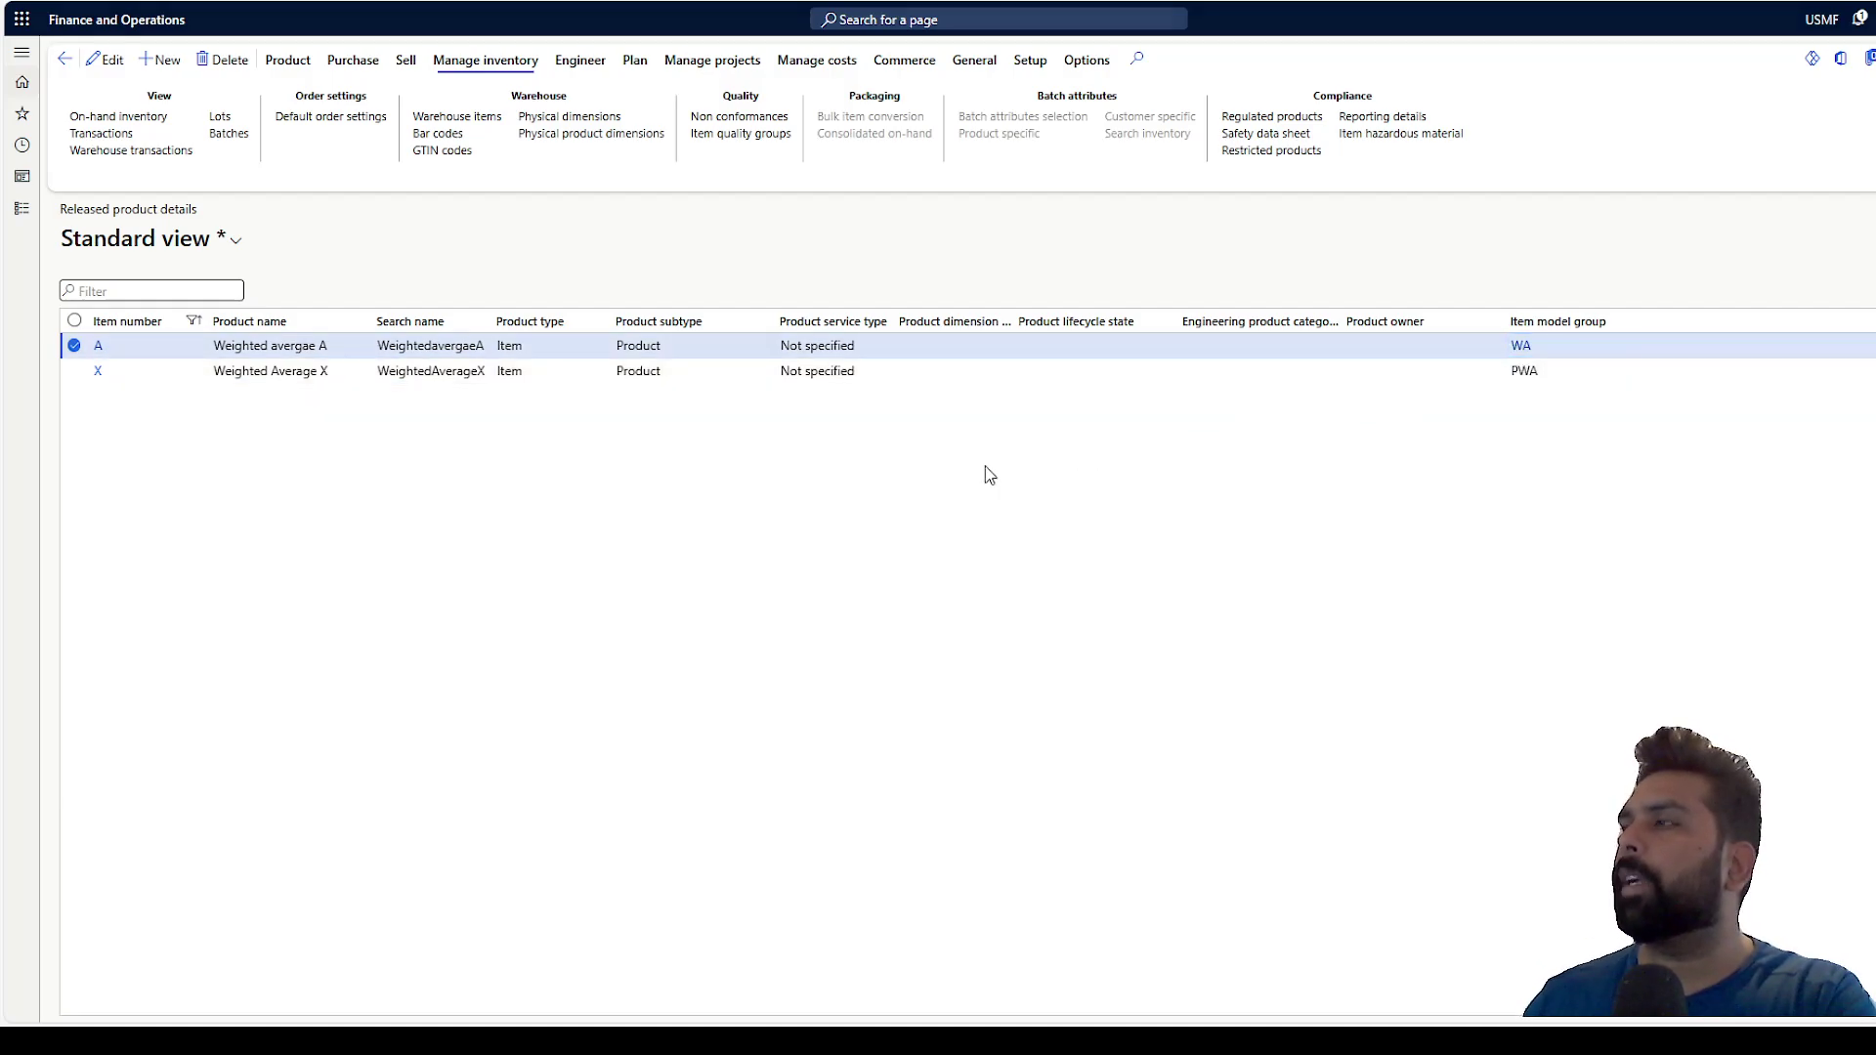
left_click_drag(400, 349, 296, 352)
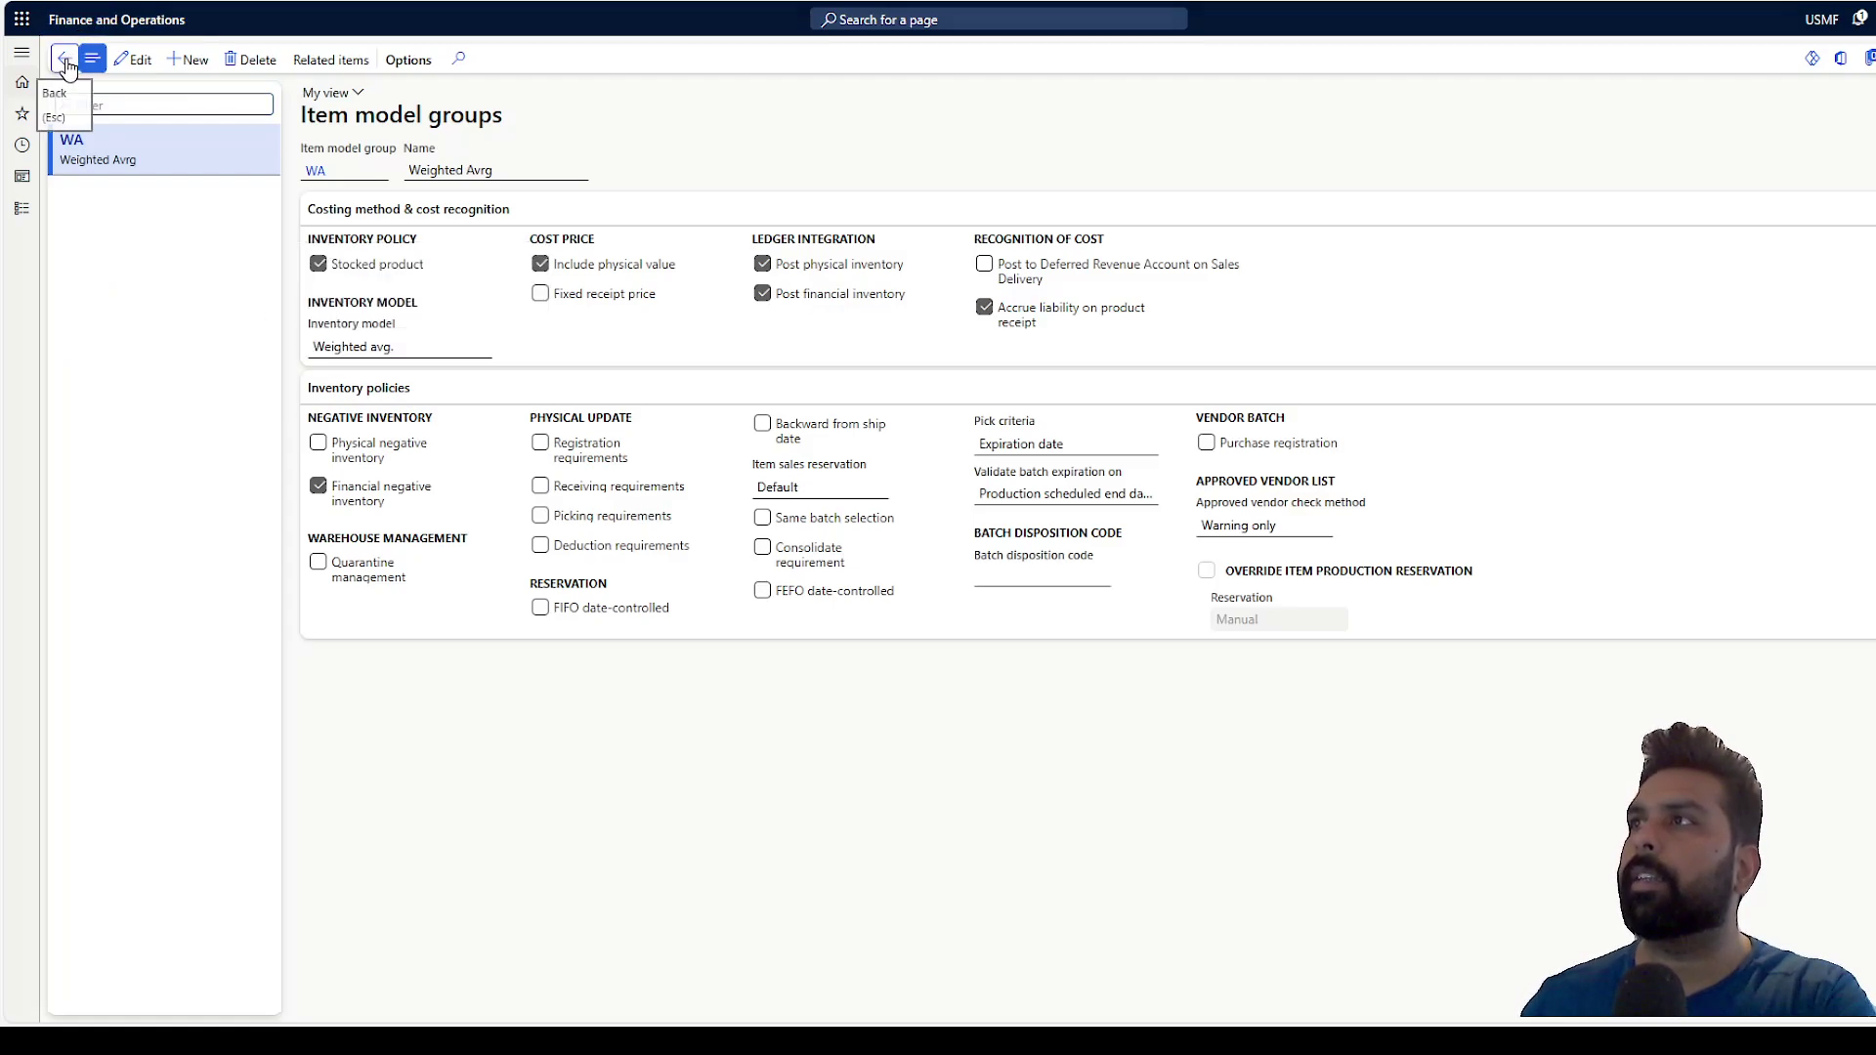
key("Escape")
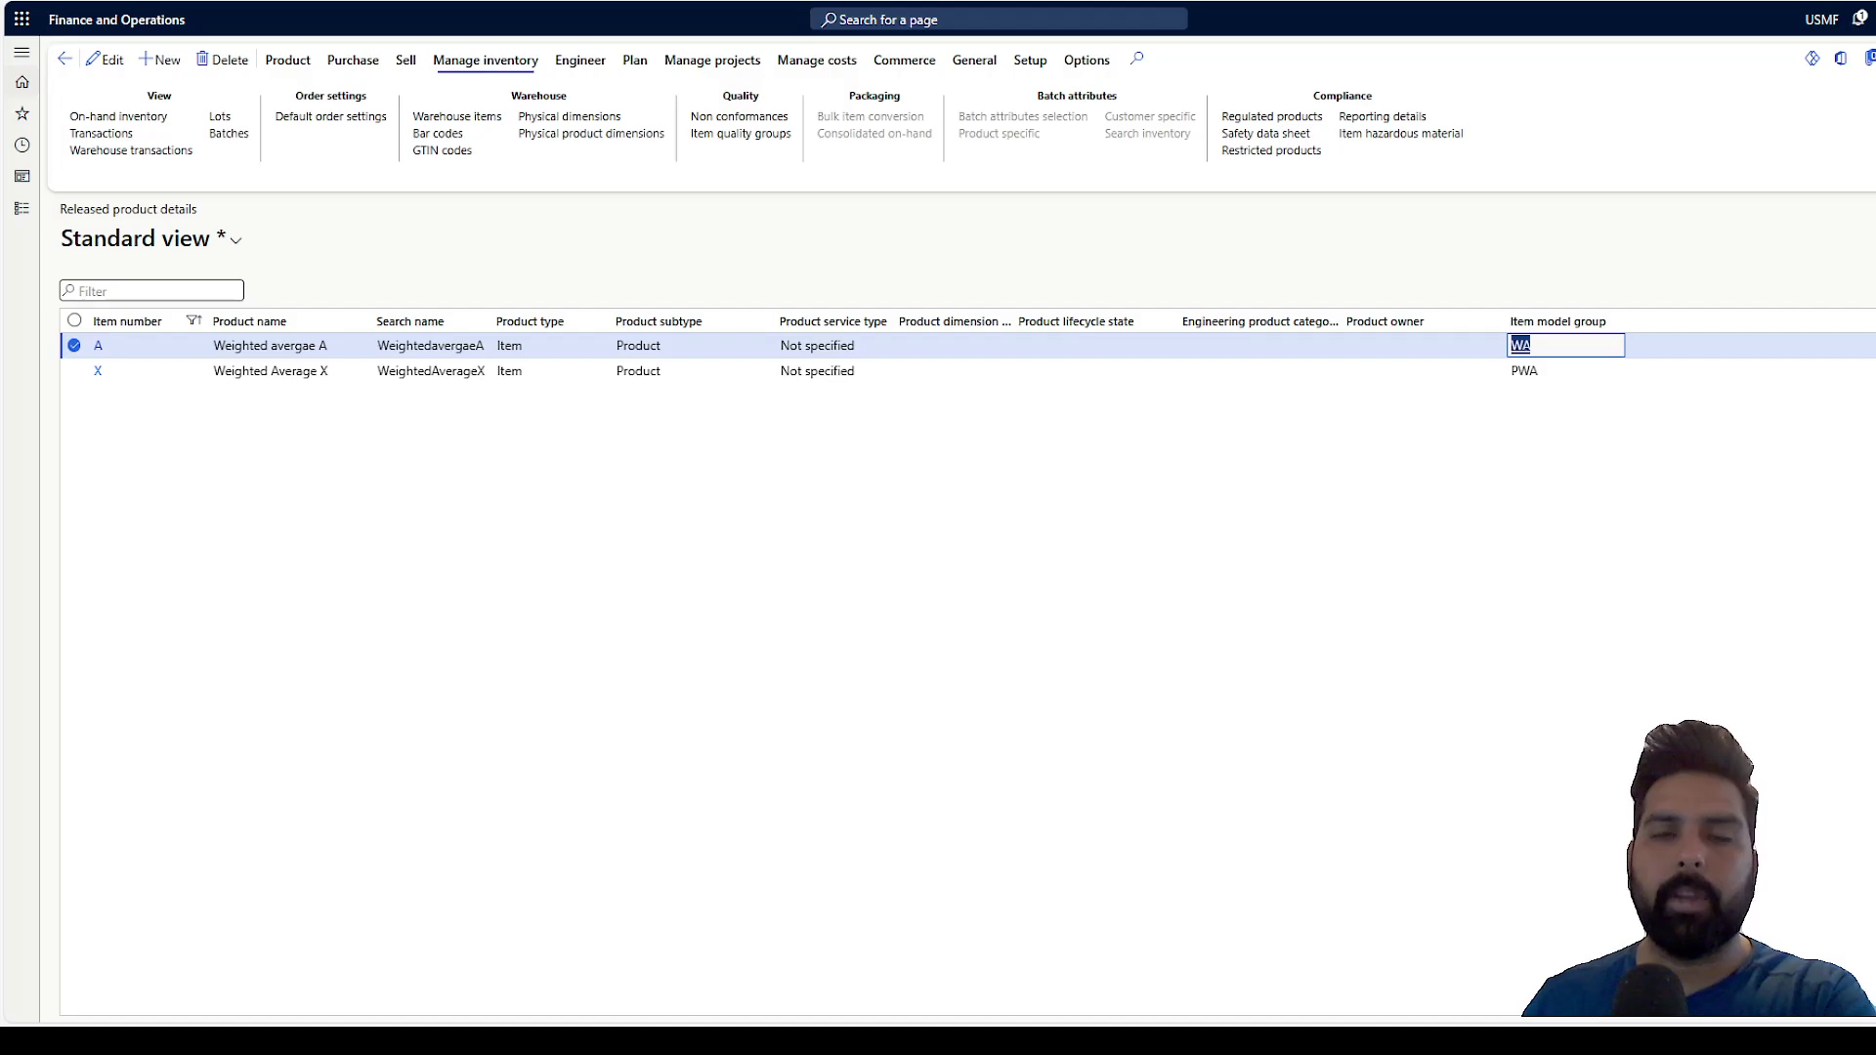
left_click(970, 463)
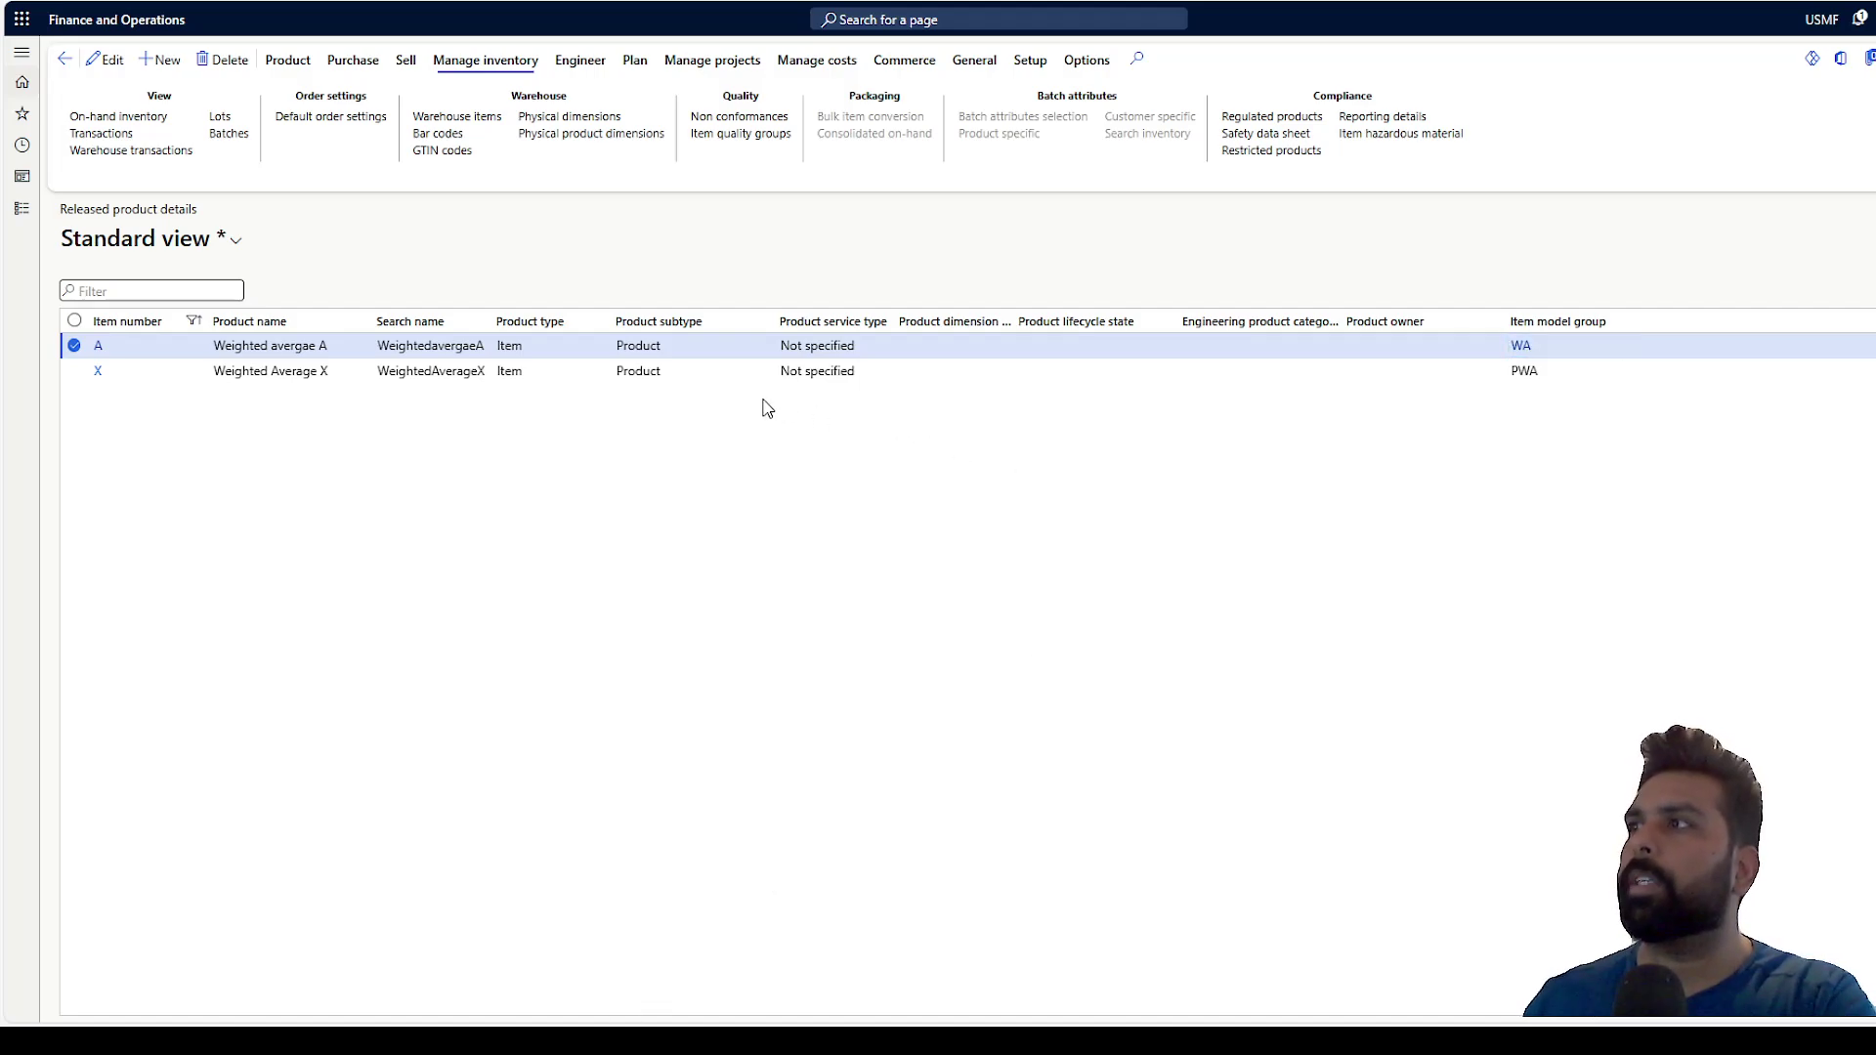
left_click(633, 376)
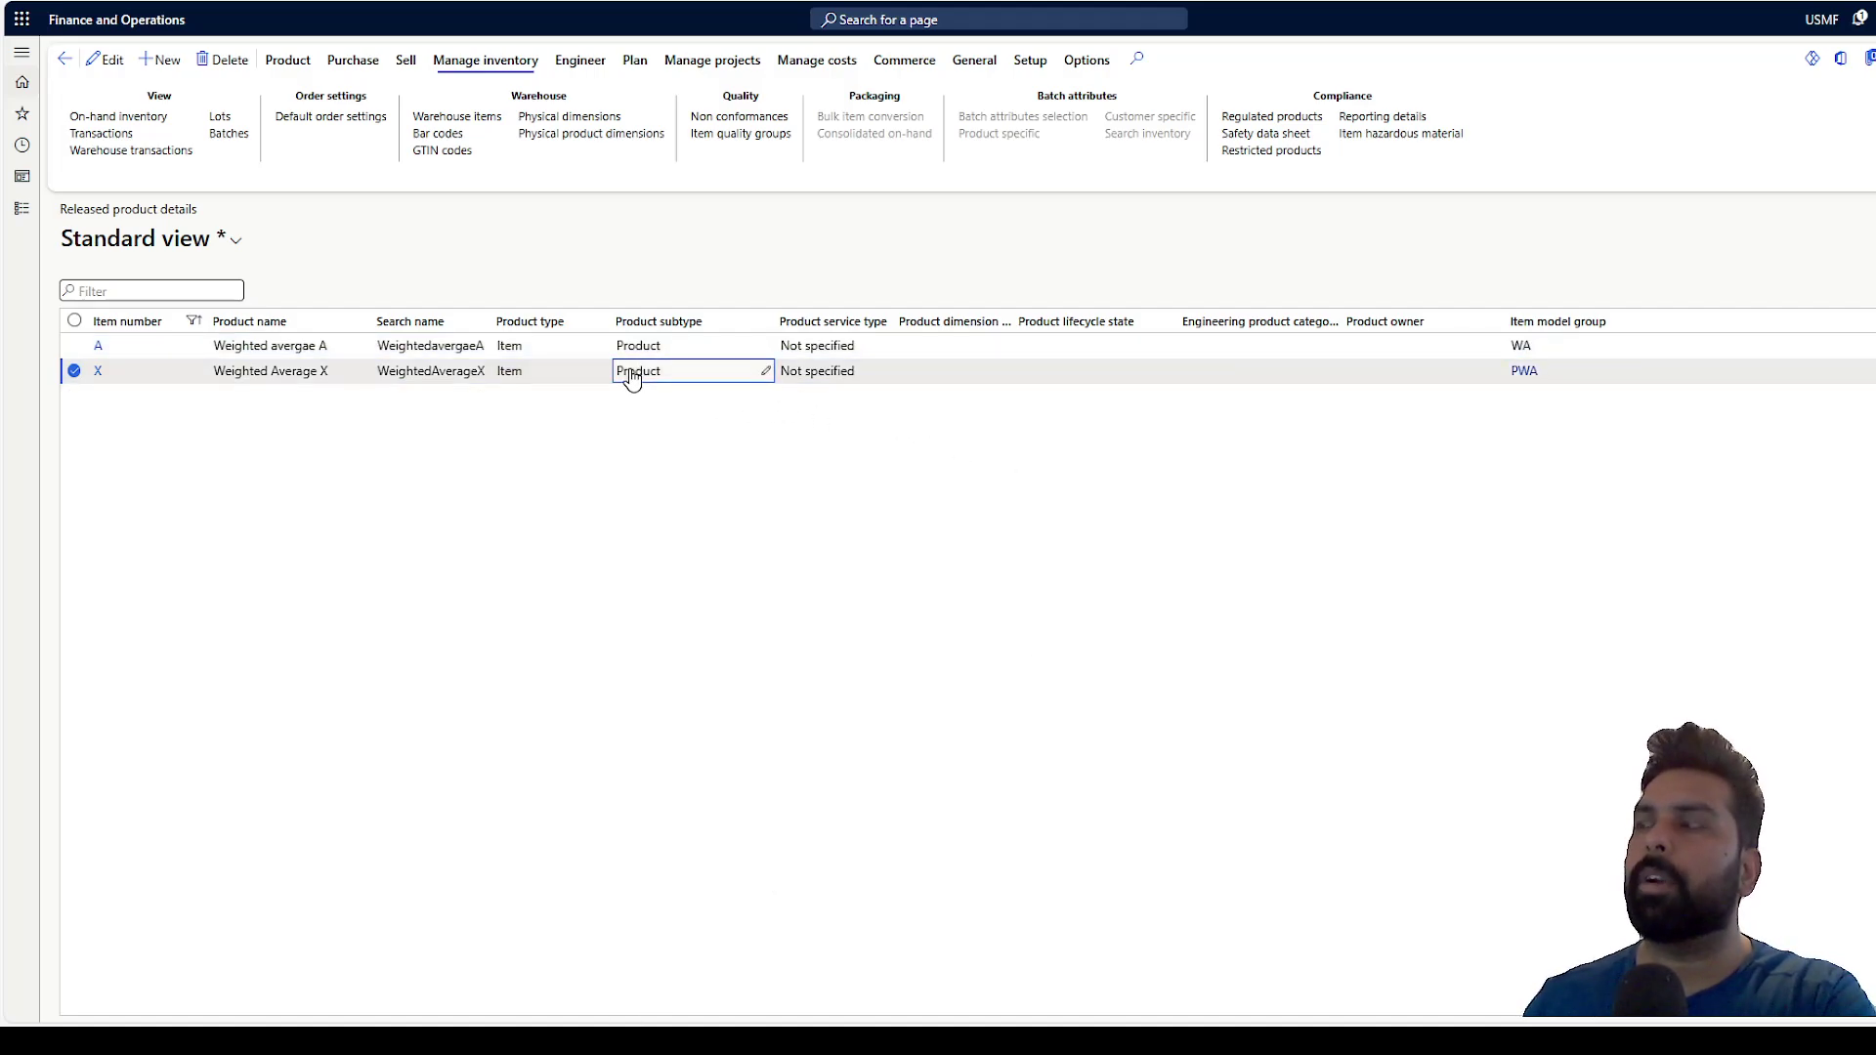
left_click(426, 346)
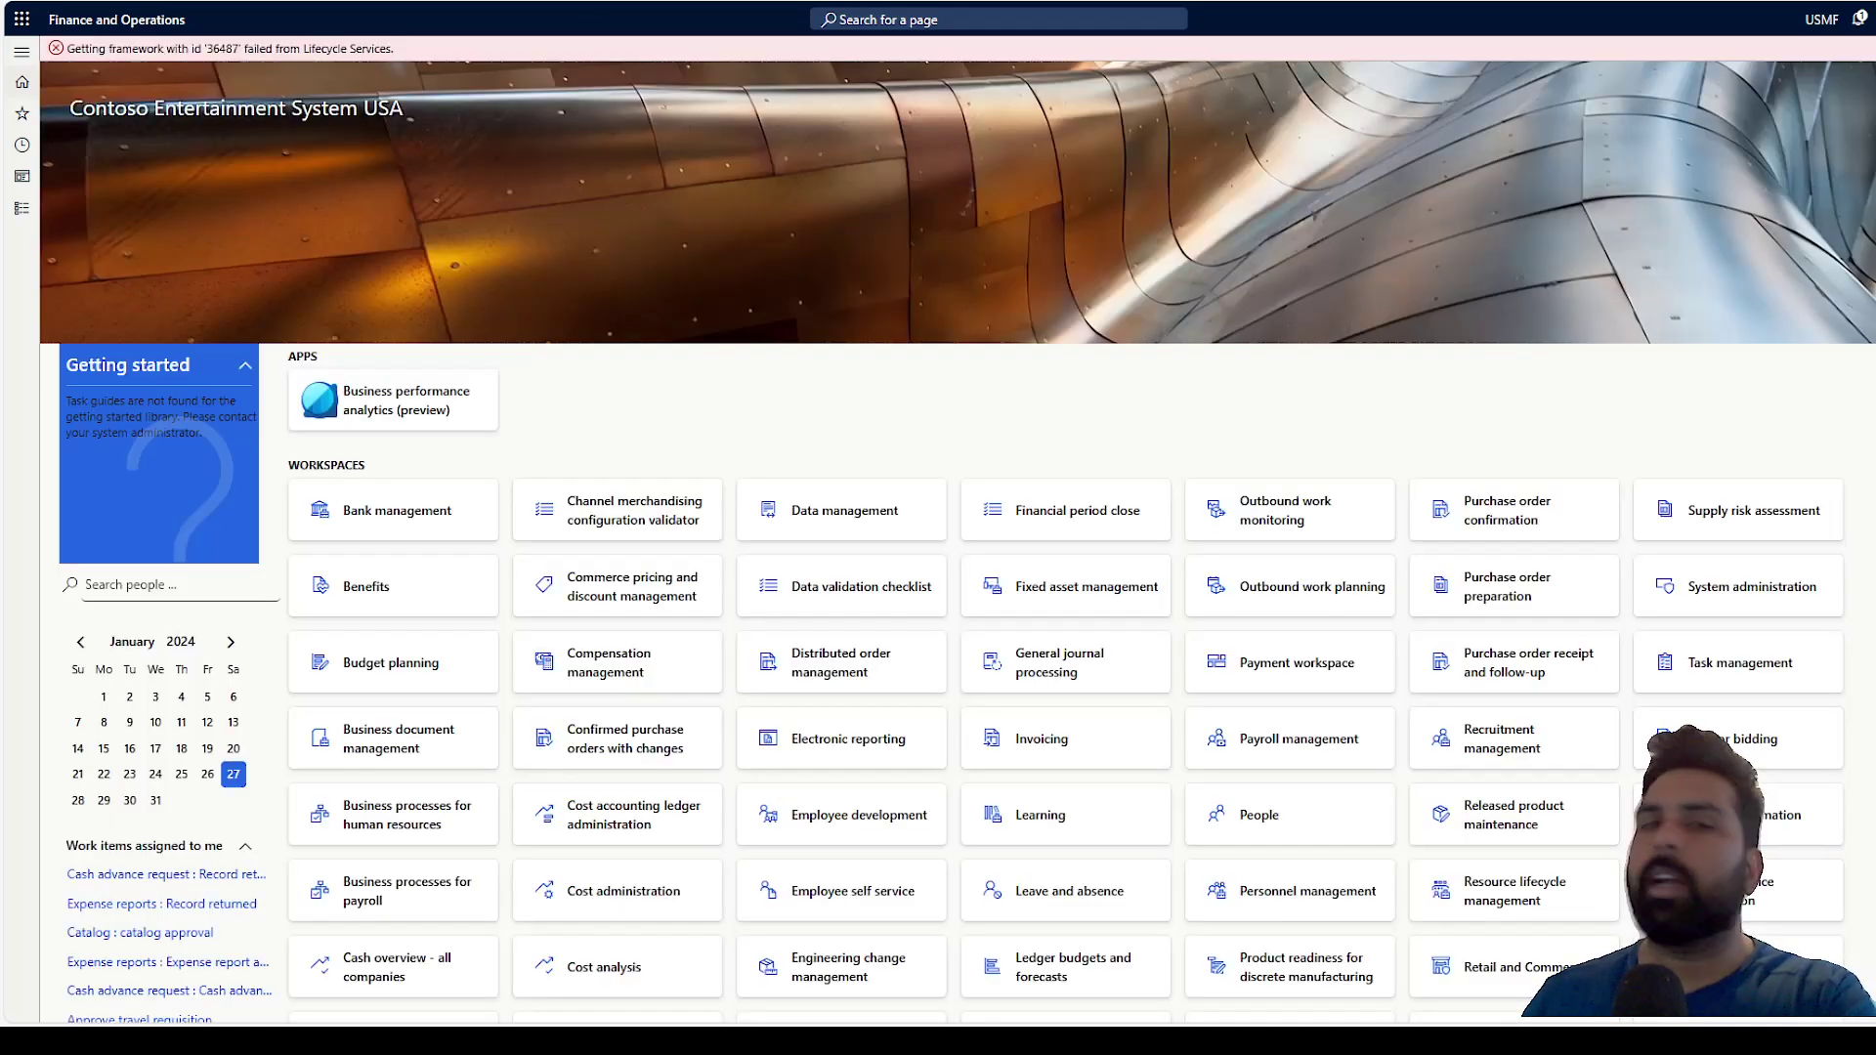
Open the item inventory adjustment journals in the Inventory management module
left_click(22, 208)
scroll(113, 322, "down", 2)
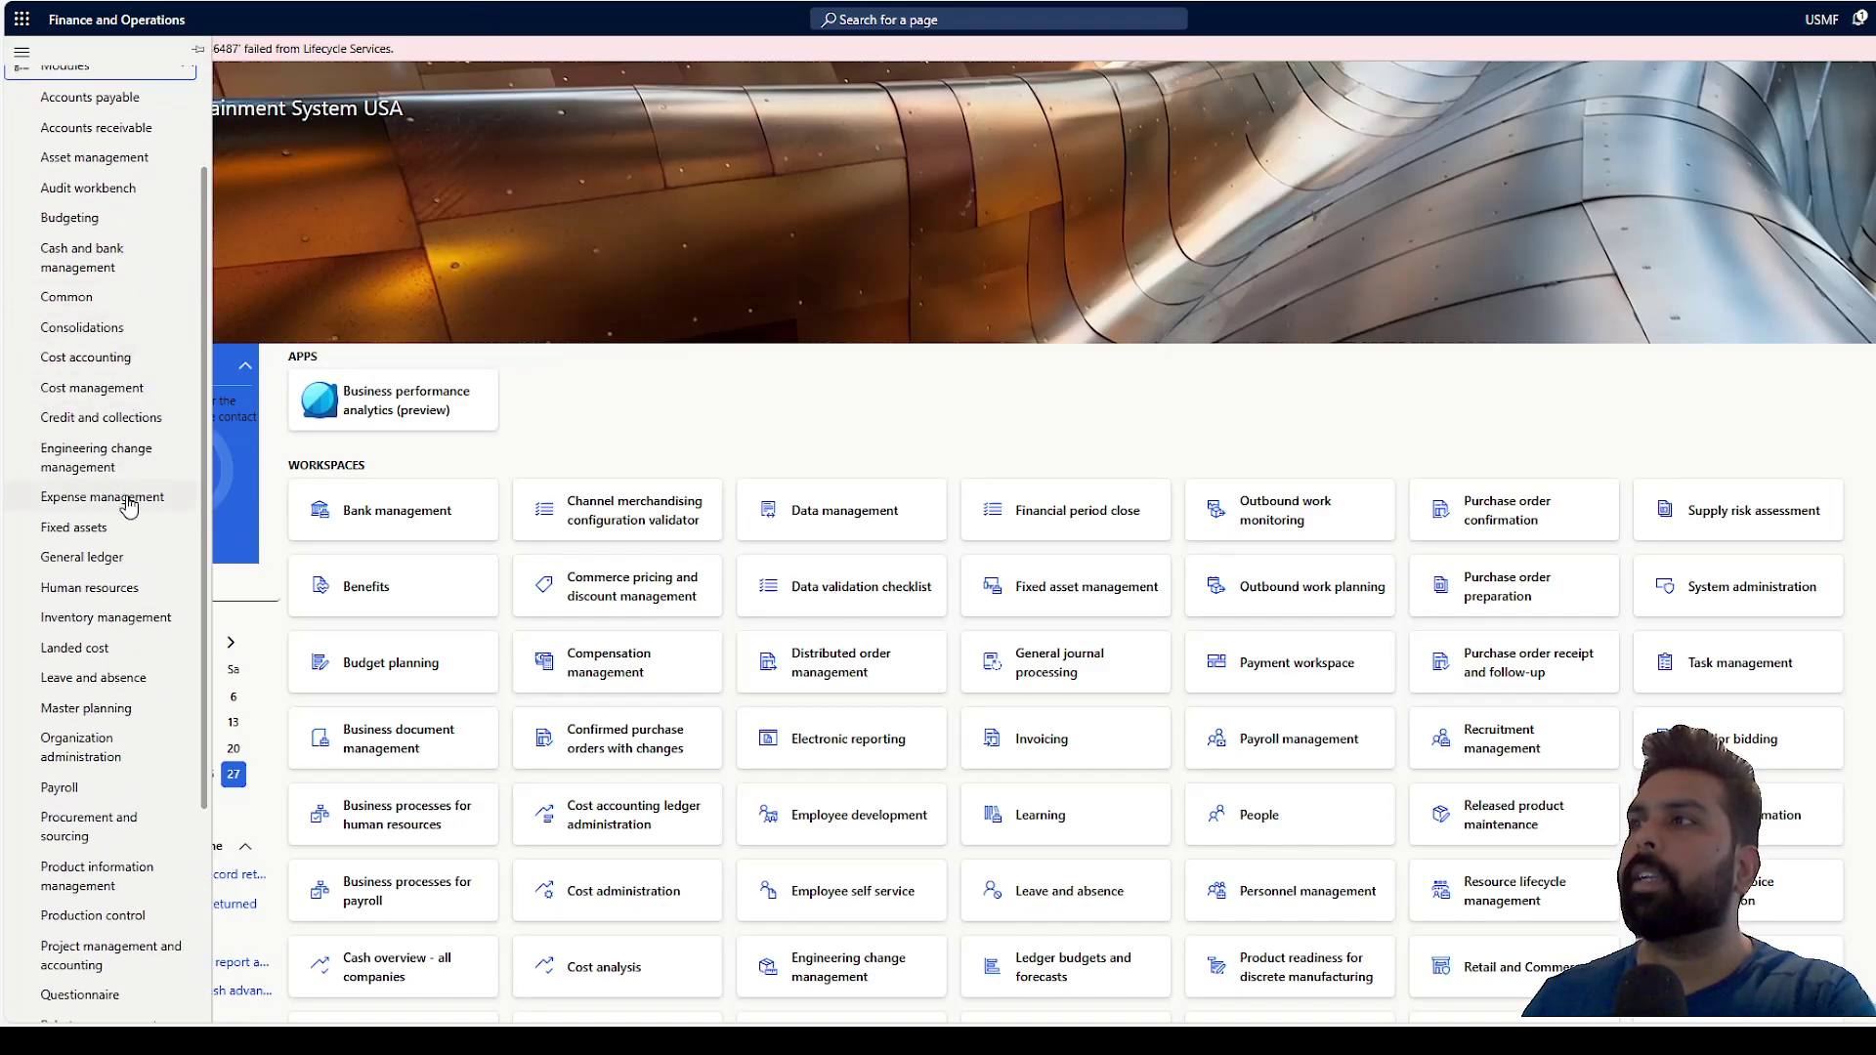
left_click(127, 617)
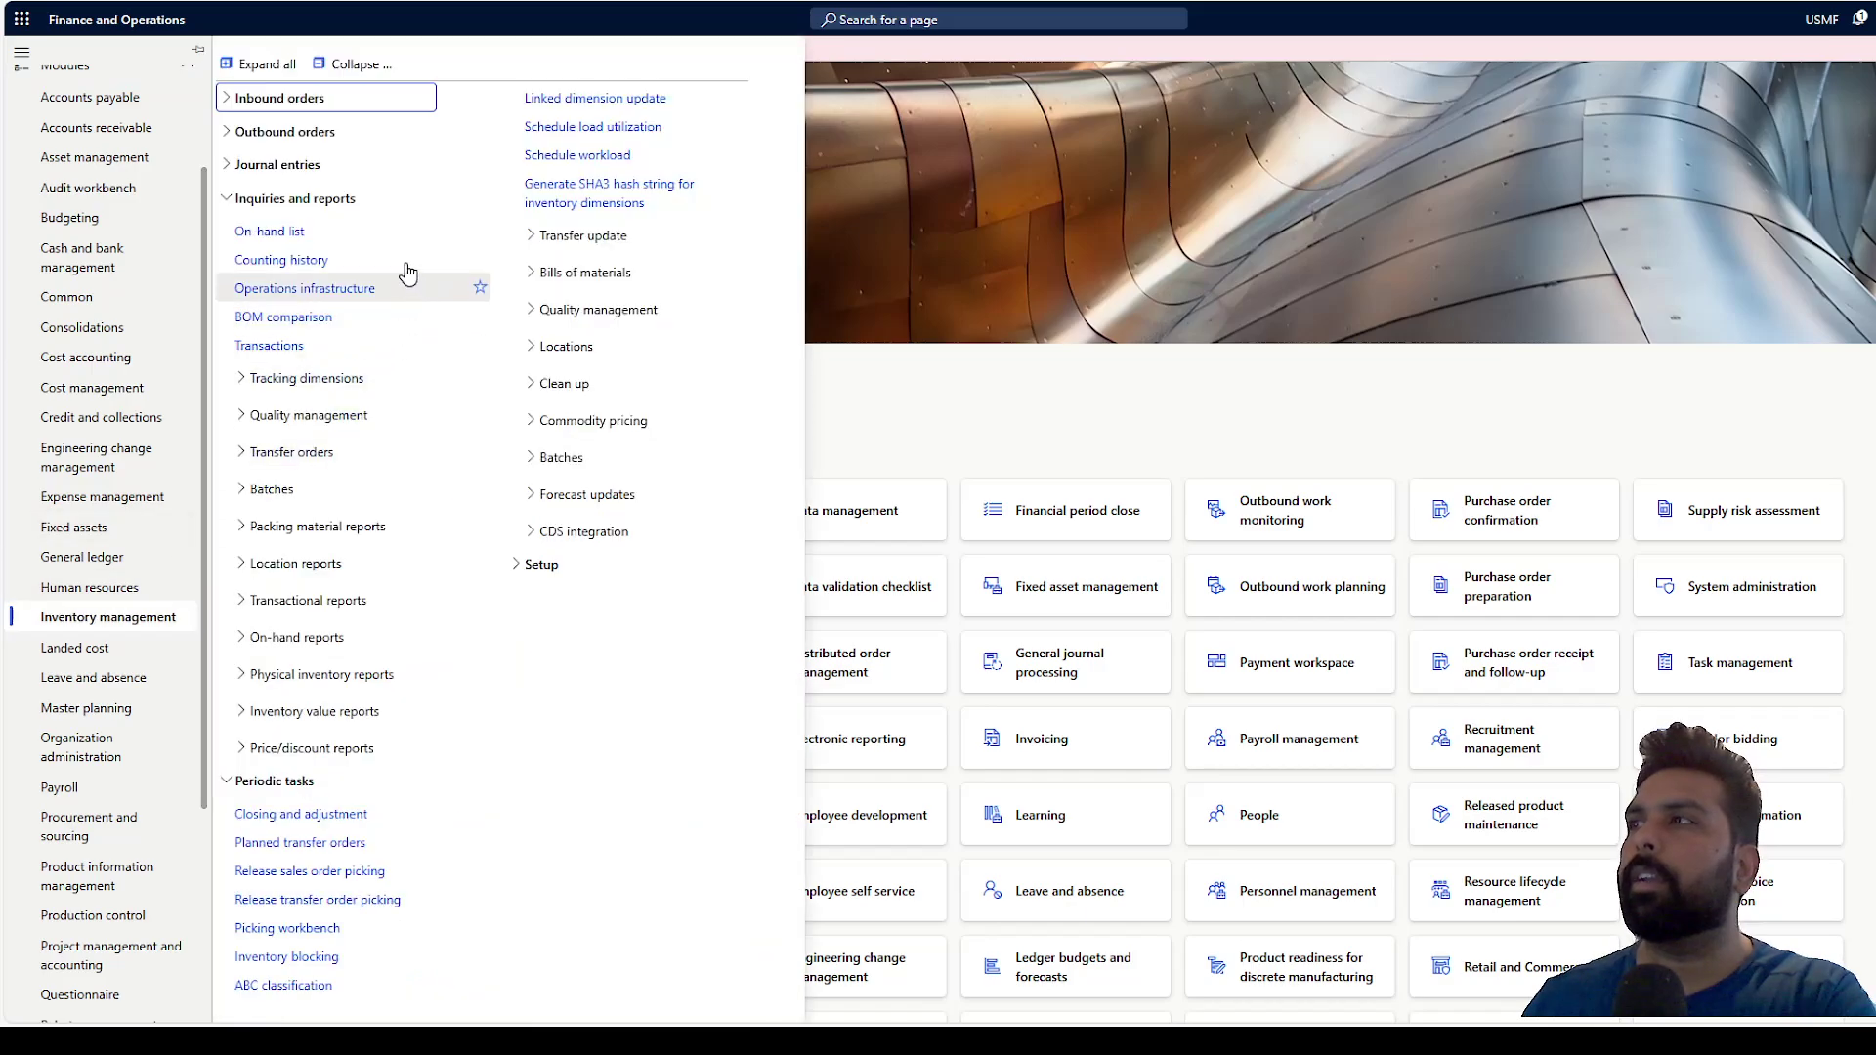
left_click(303, 198)
left_click(279, 163)
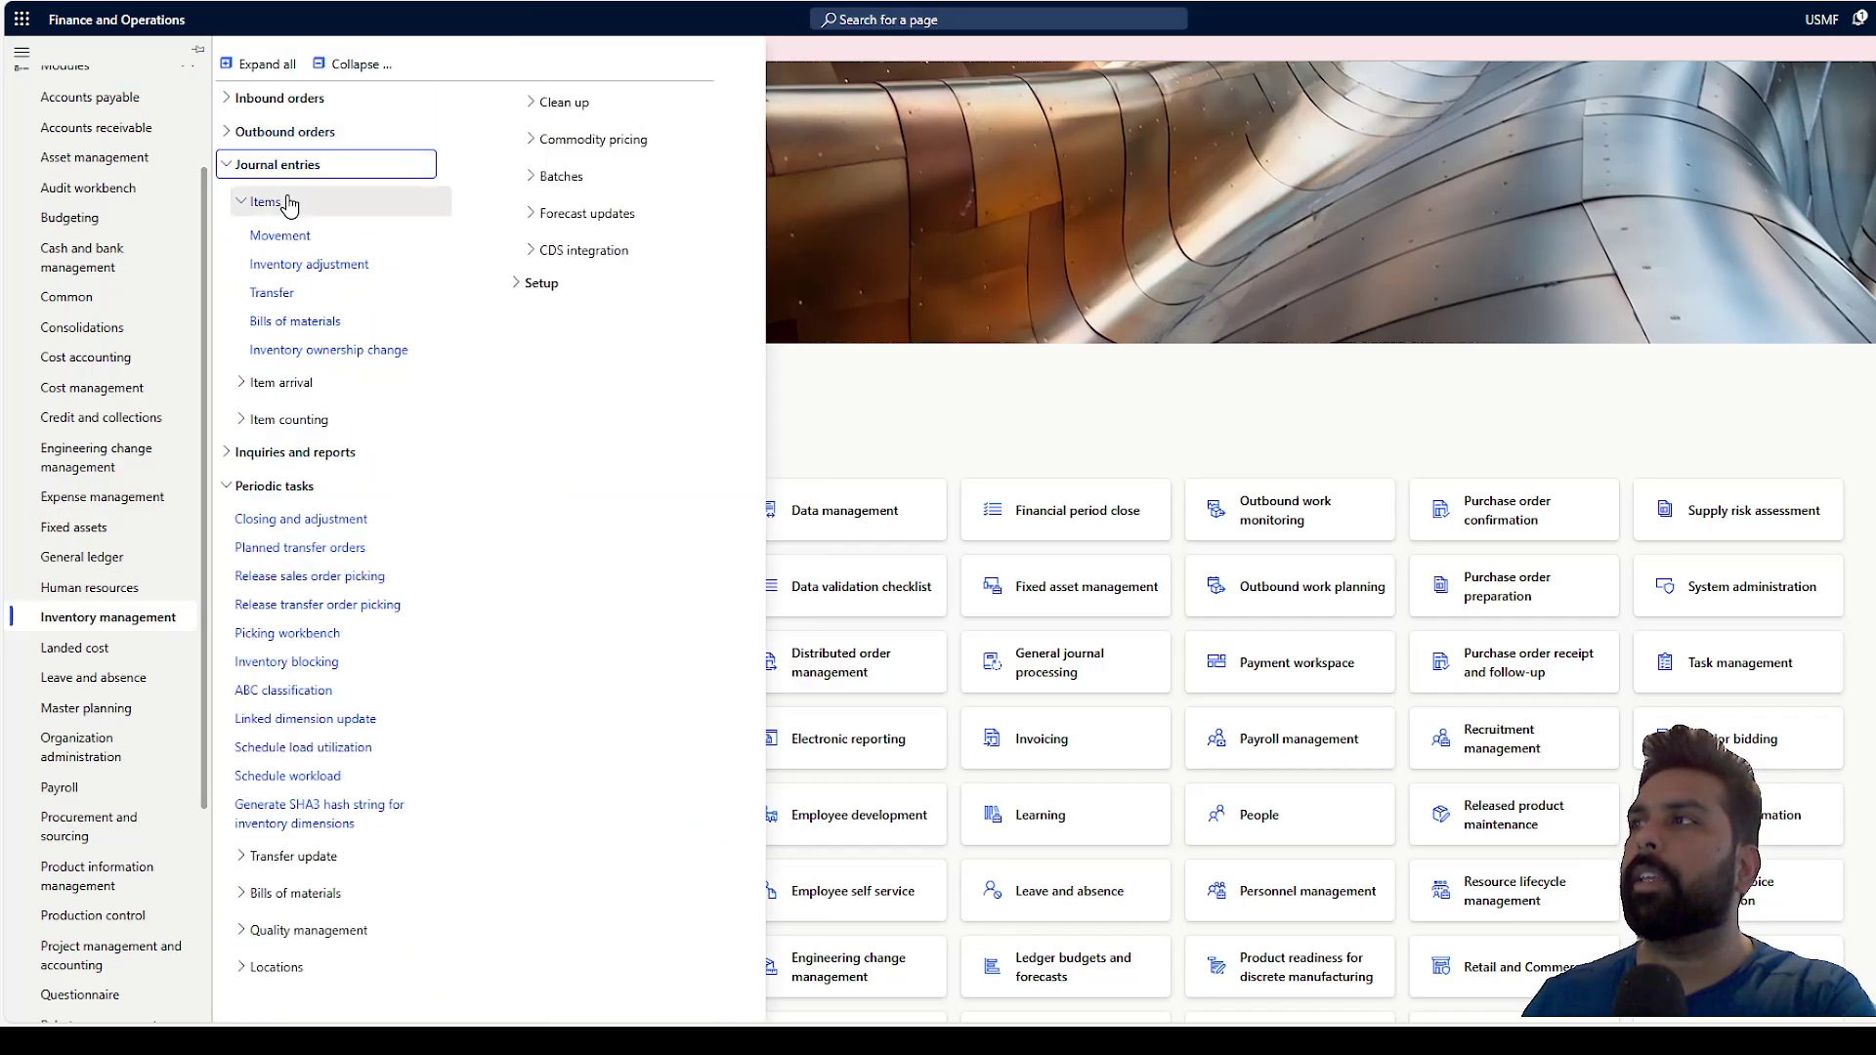
left_click(300, 269)
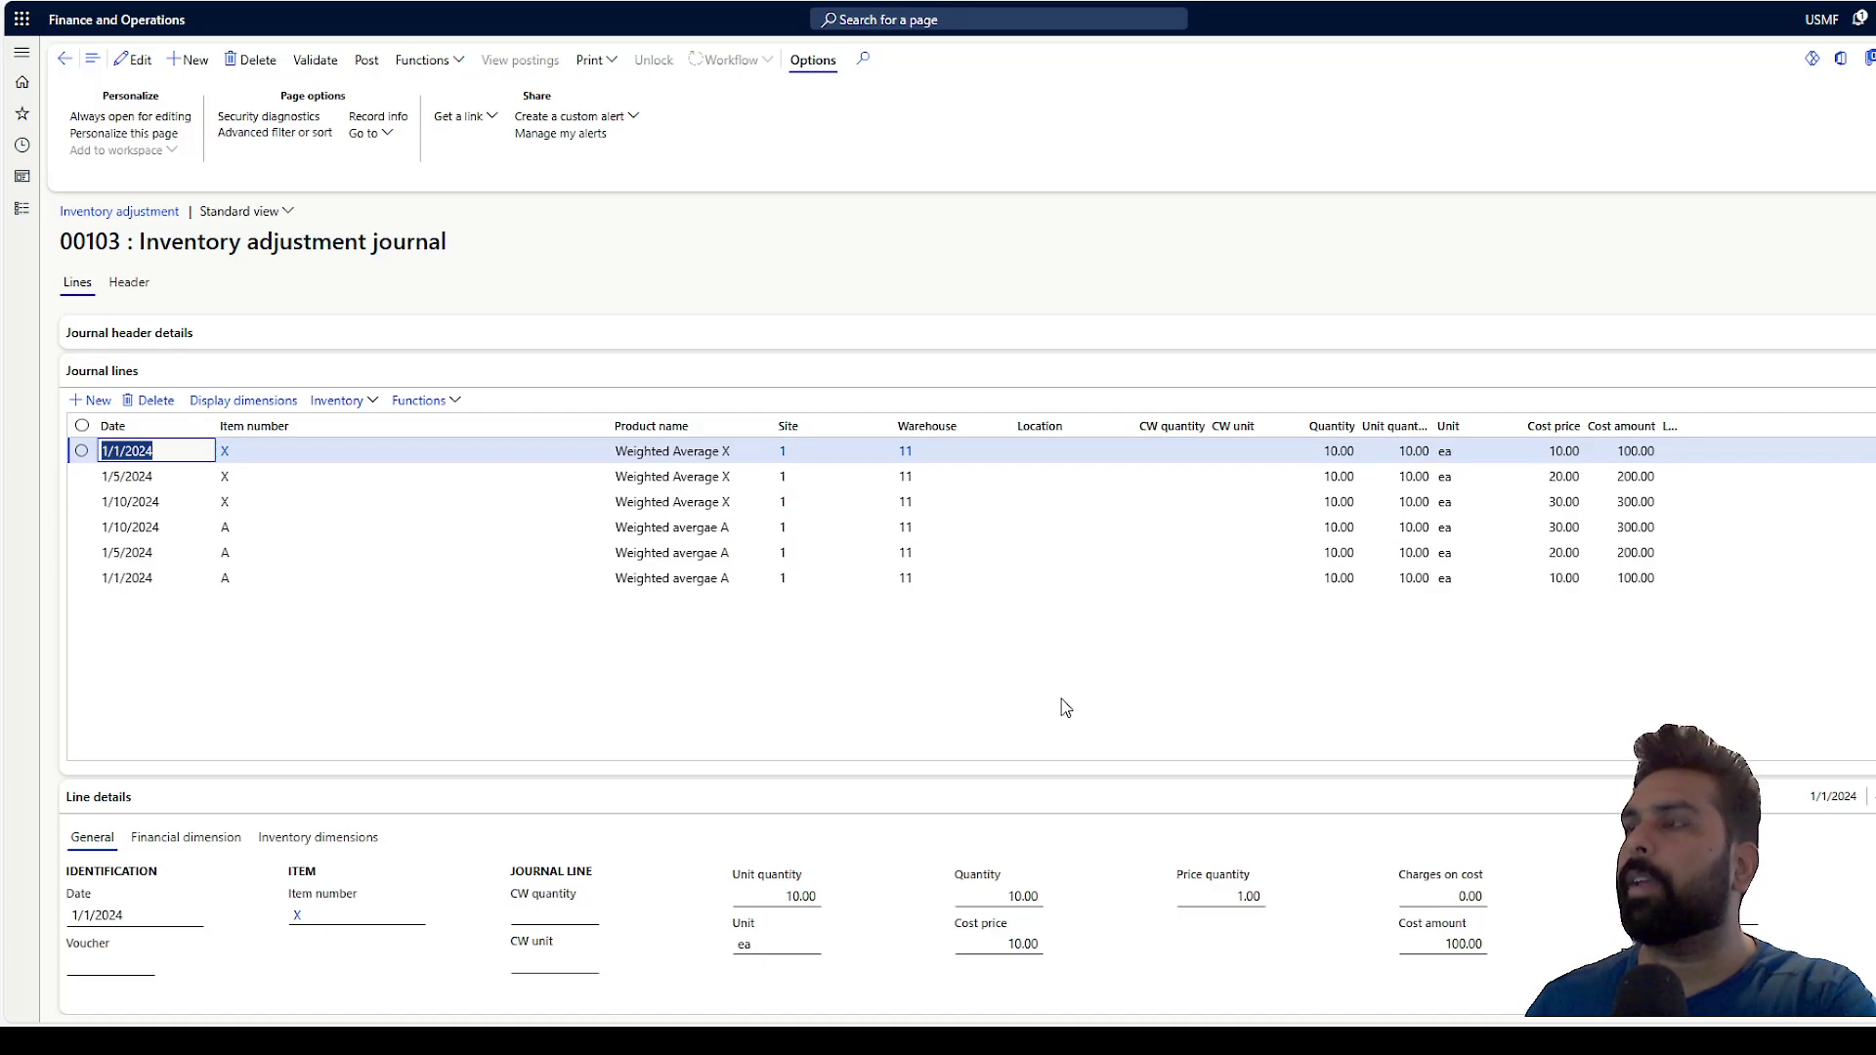
Review the lines of adjustment journal 00103 and the inventory transactions of items A and X for journals 00103 and 00104
left_click(1012, 691)
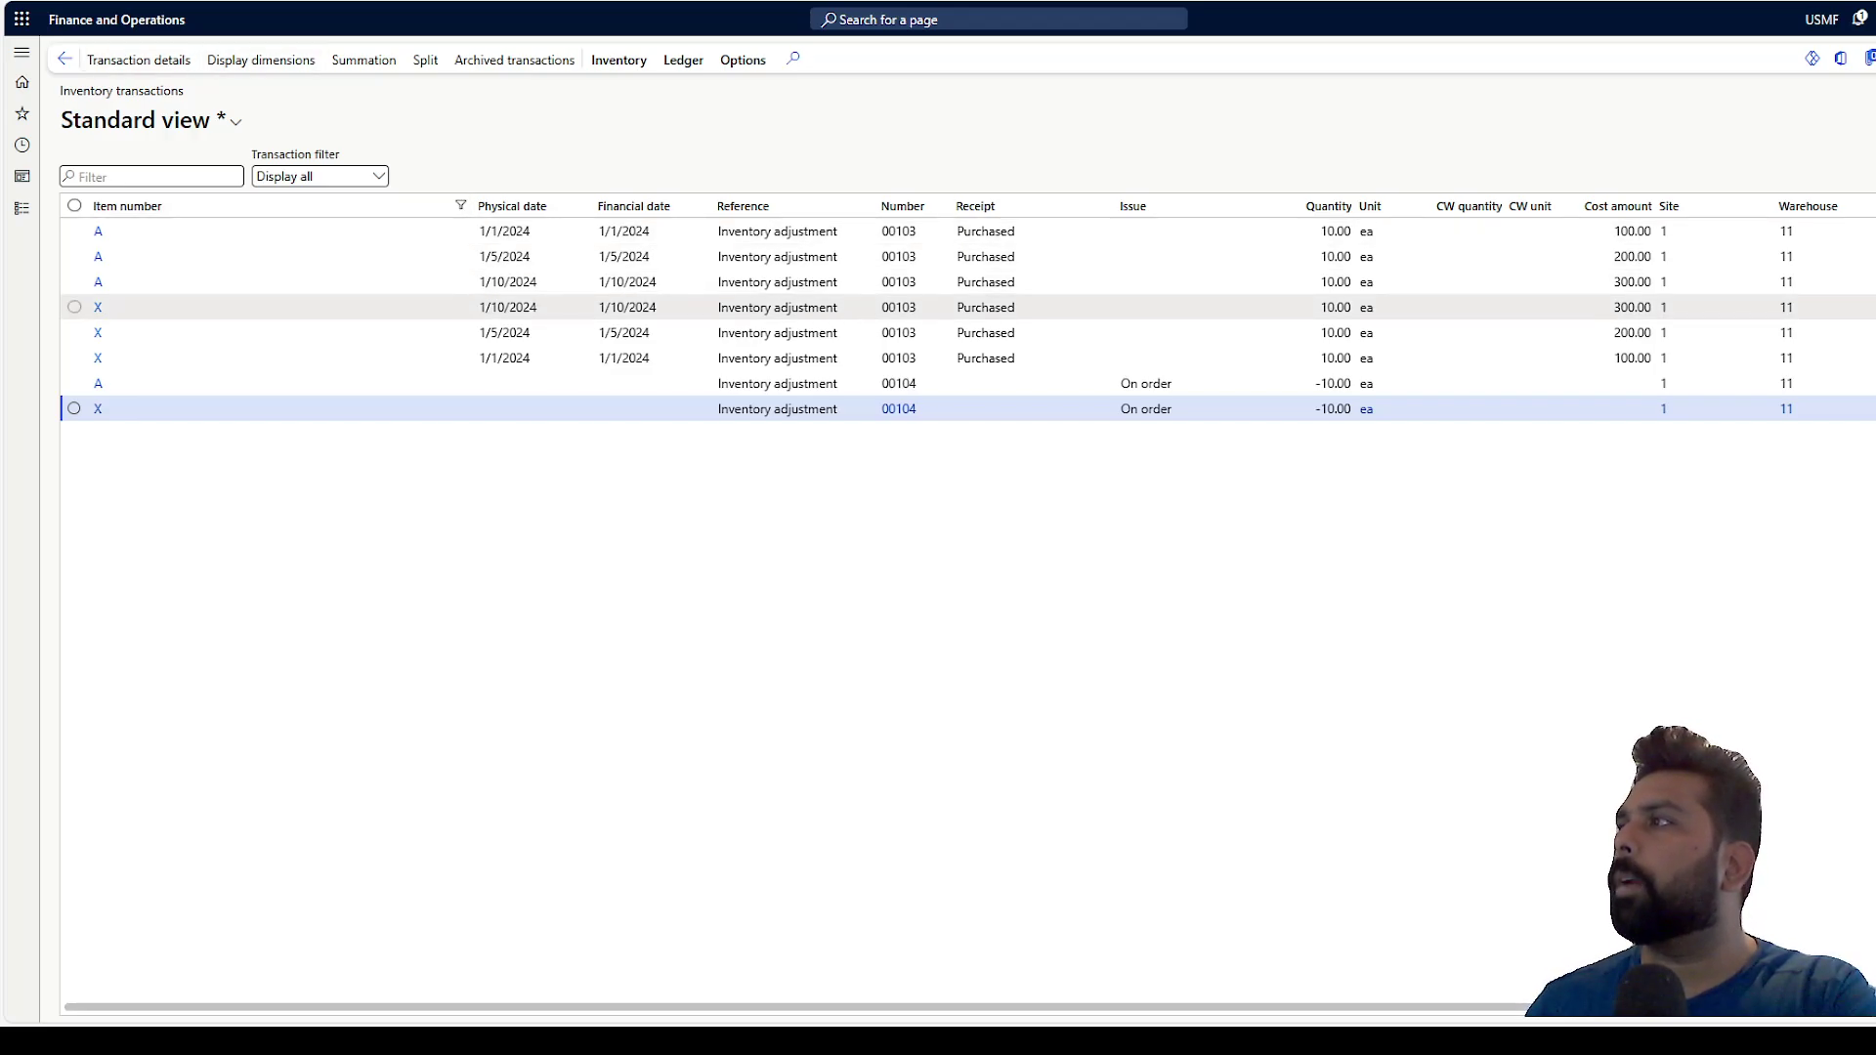
left_click(786, 357)
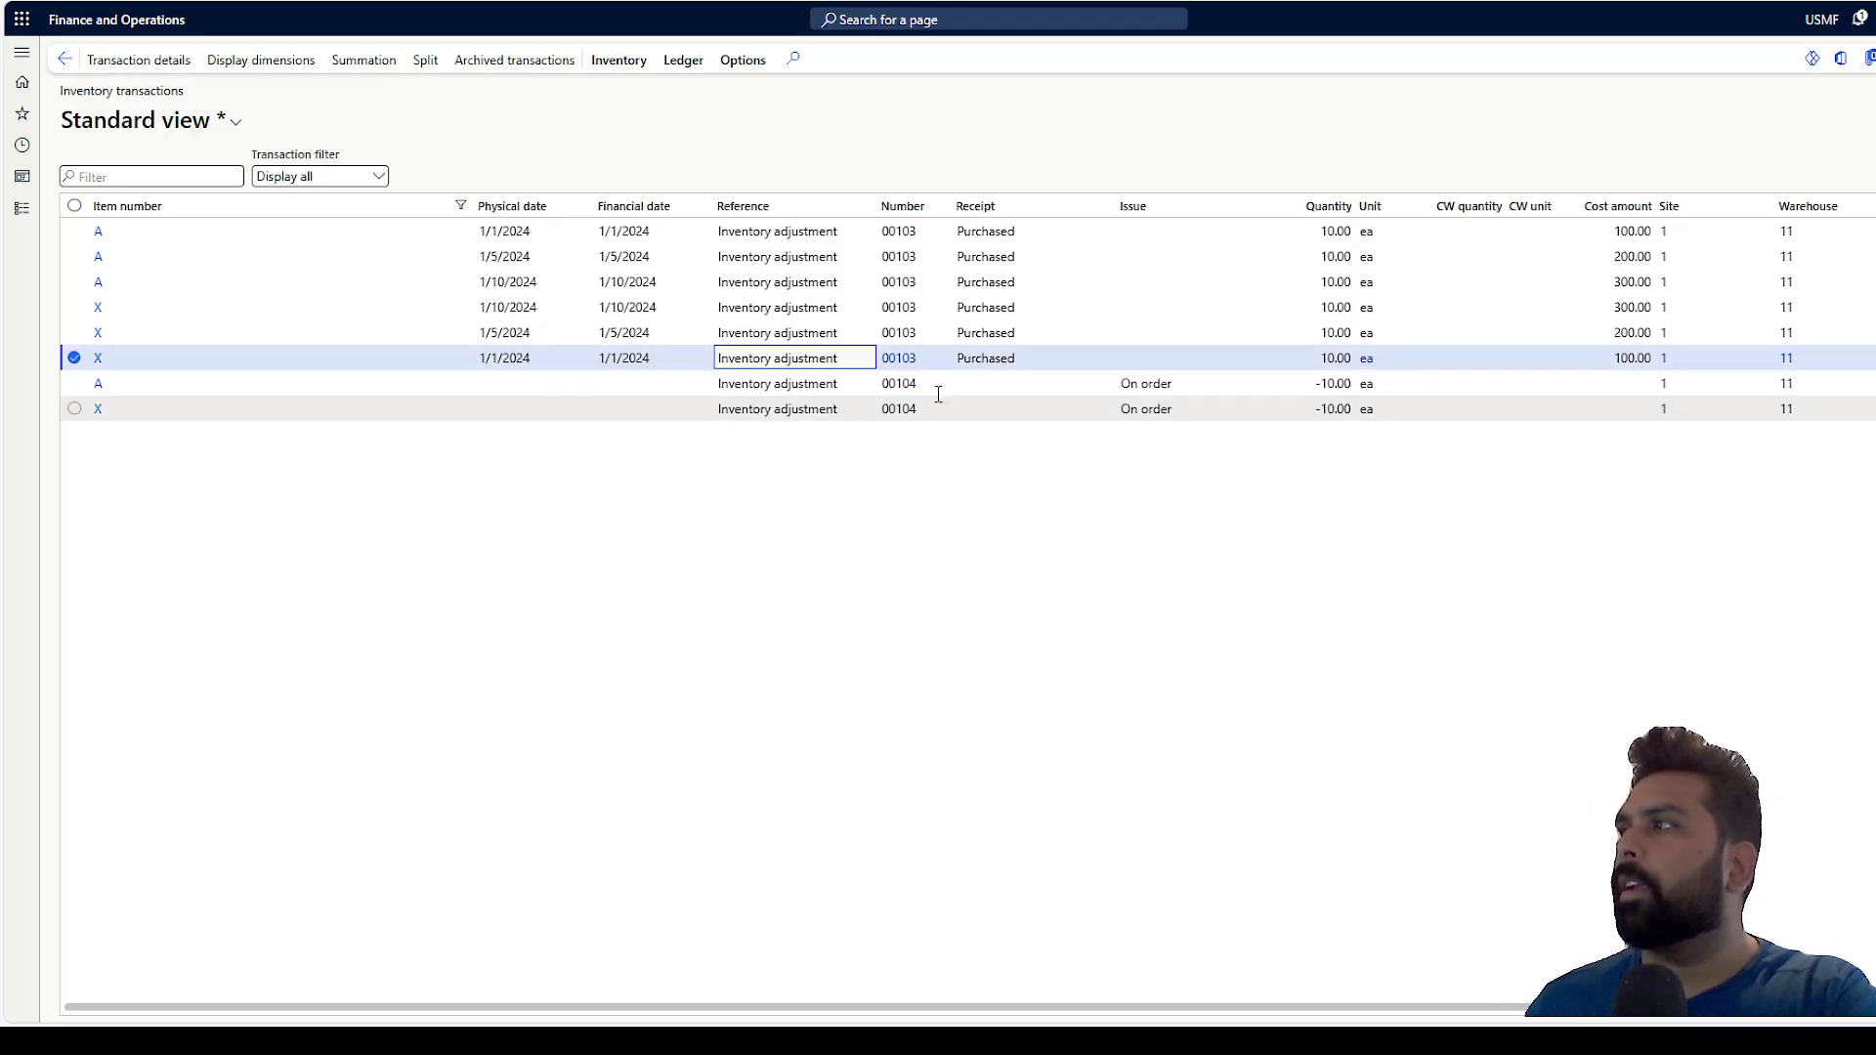
left_click(695, 386)
left_click(667, 414)
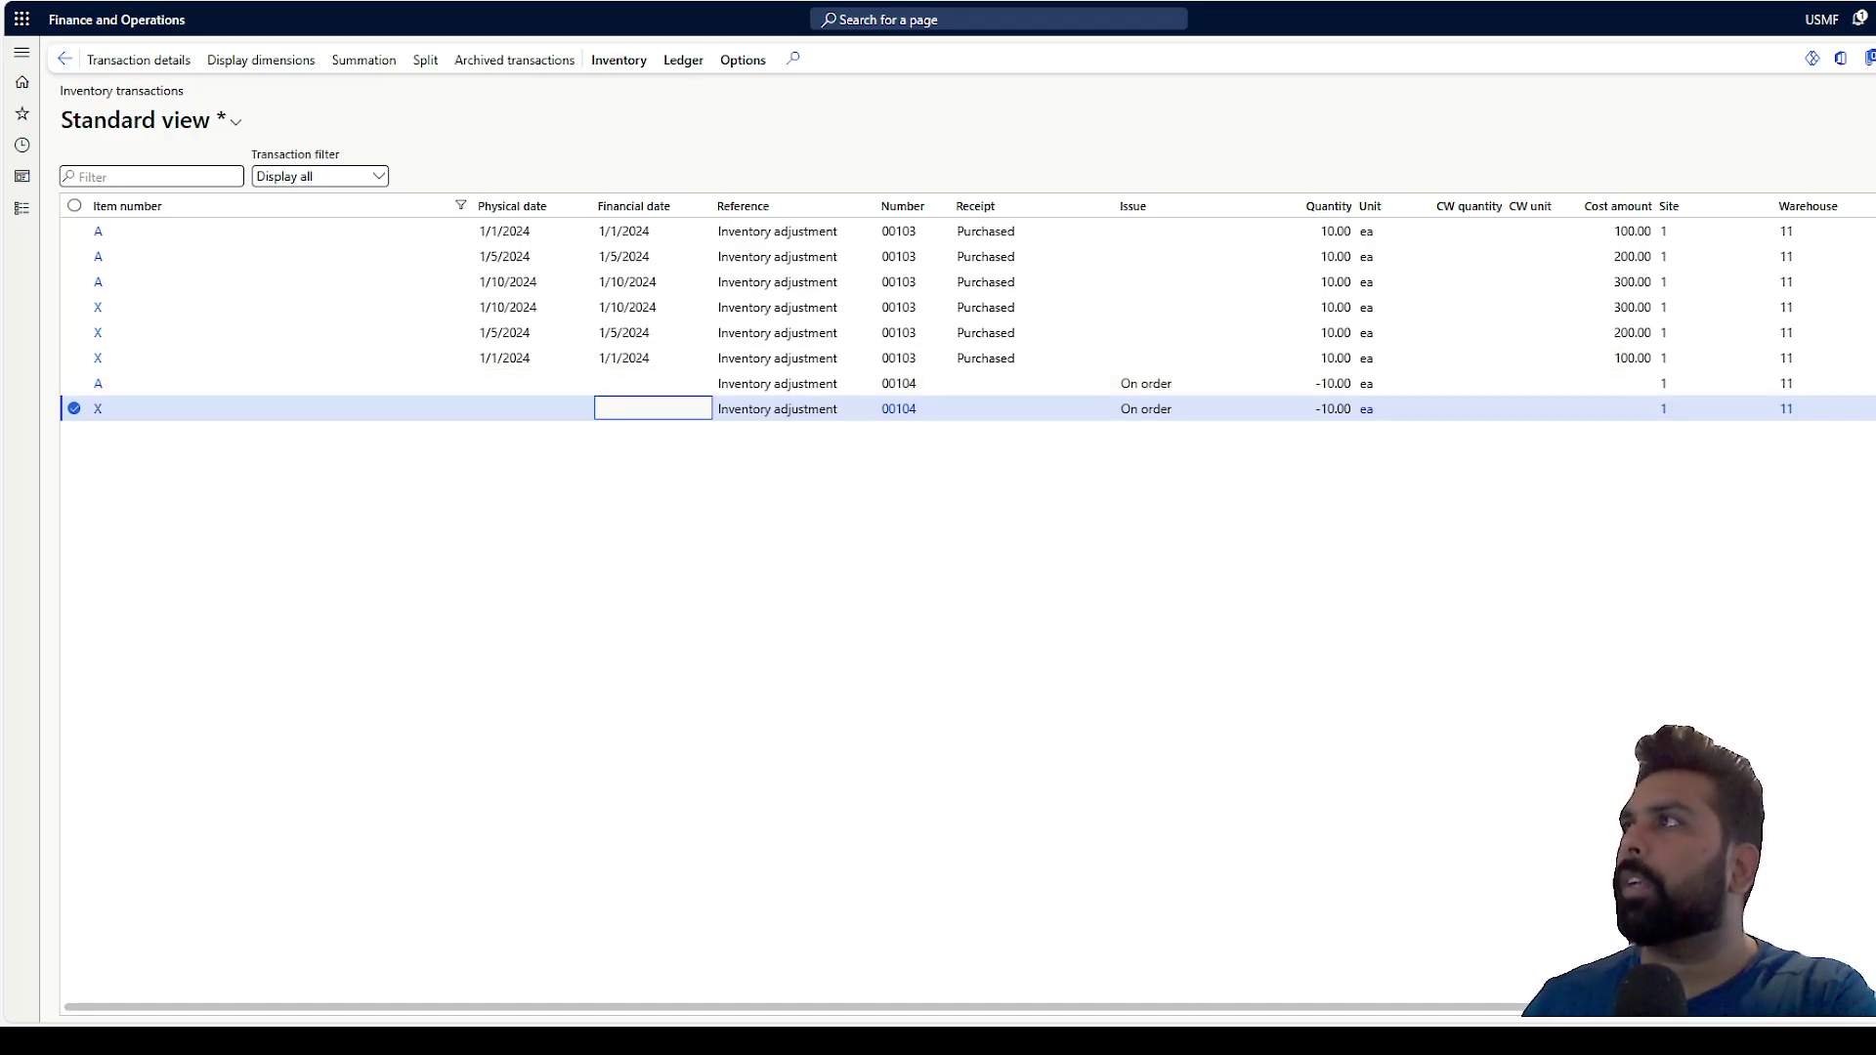
Return to the inventory adjustment journal list, open journal 00104 with the 1/8/2024 issues, and post it
left_click(64, 60)
left_click(64, 84)
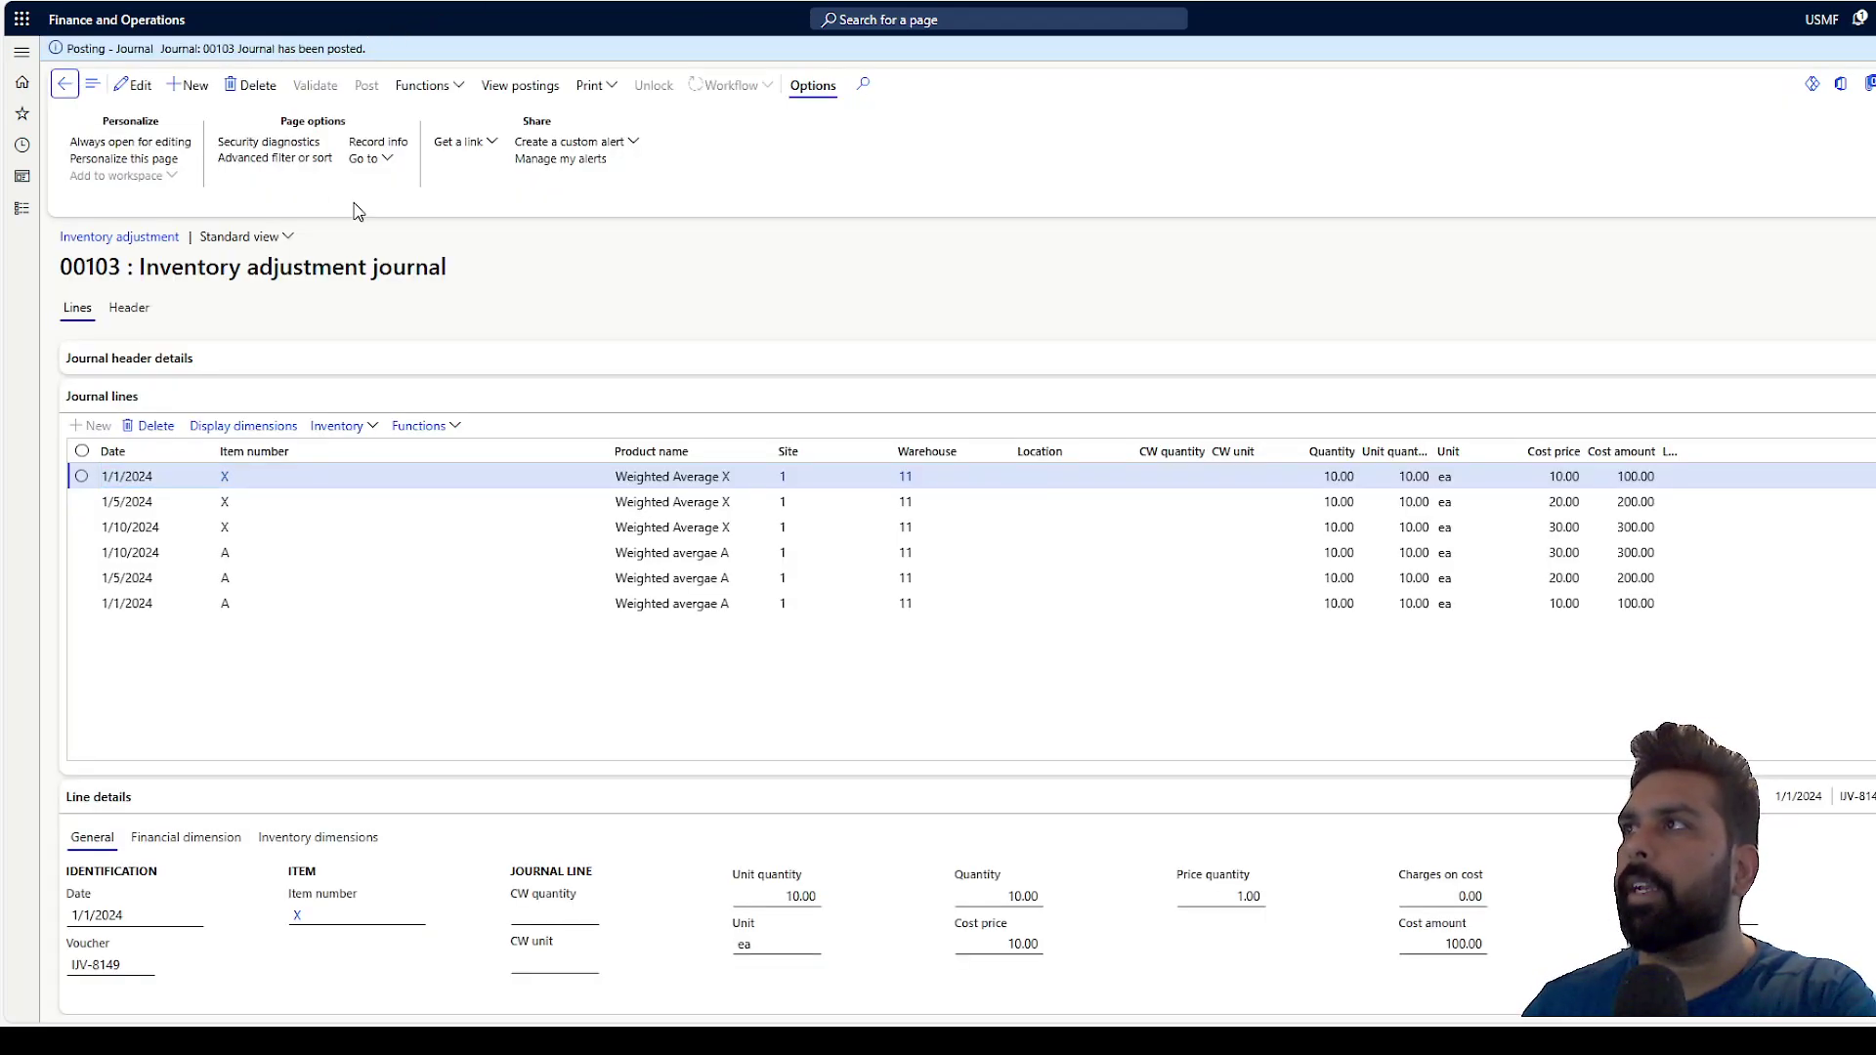
left_click(428, 381)
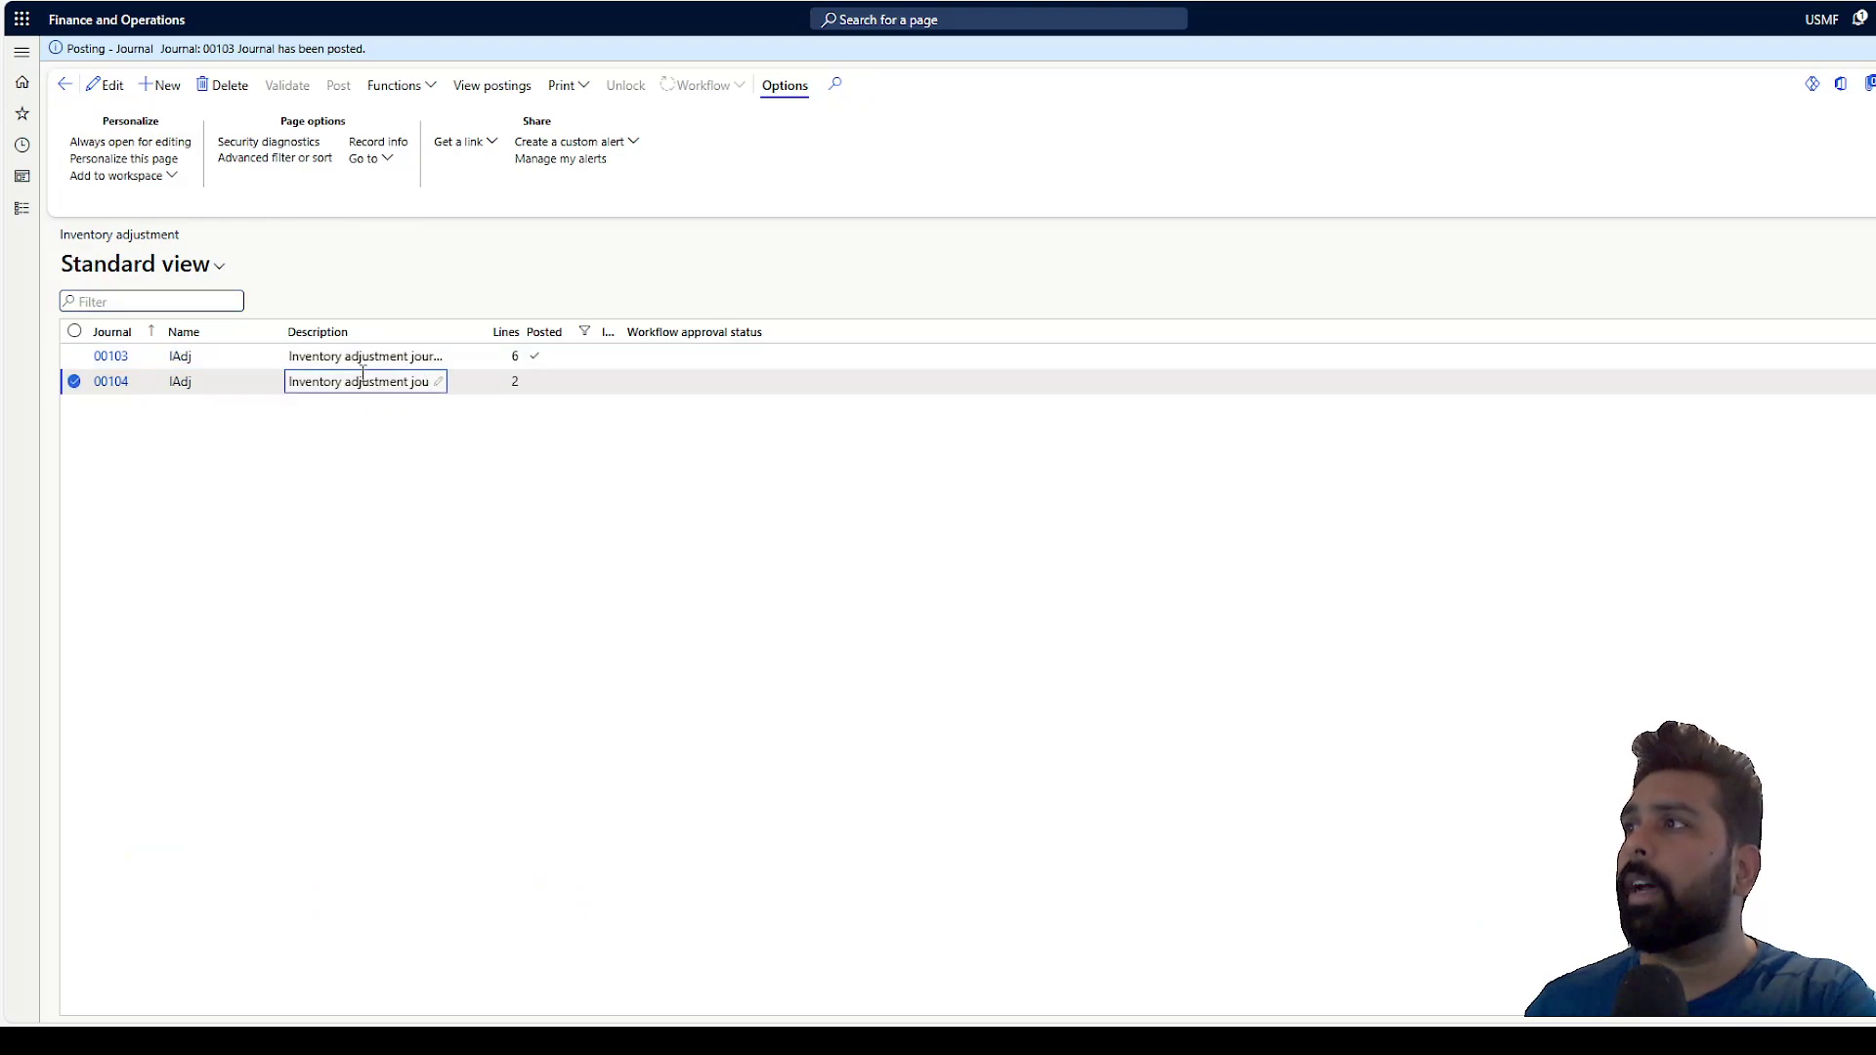
left_click(113, 382)
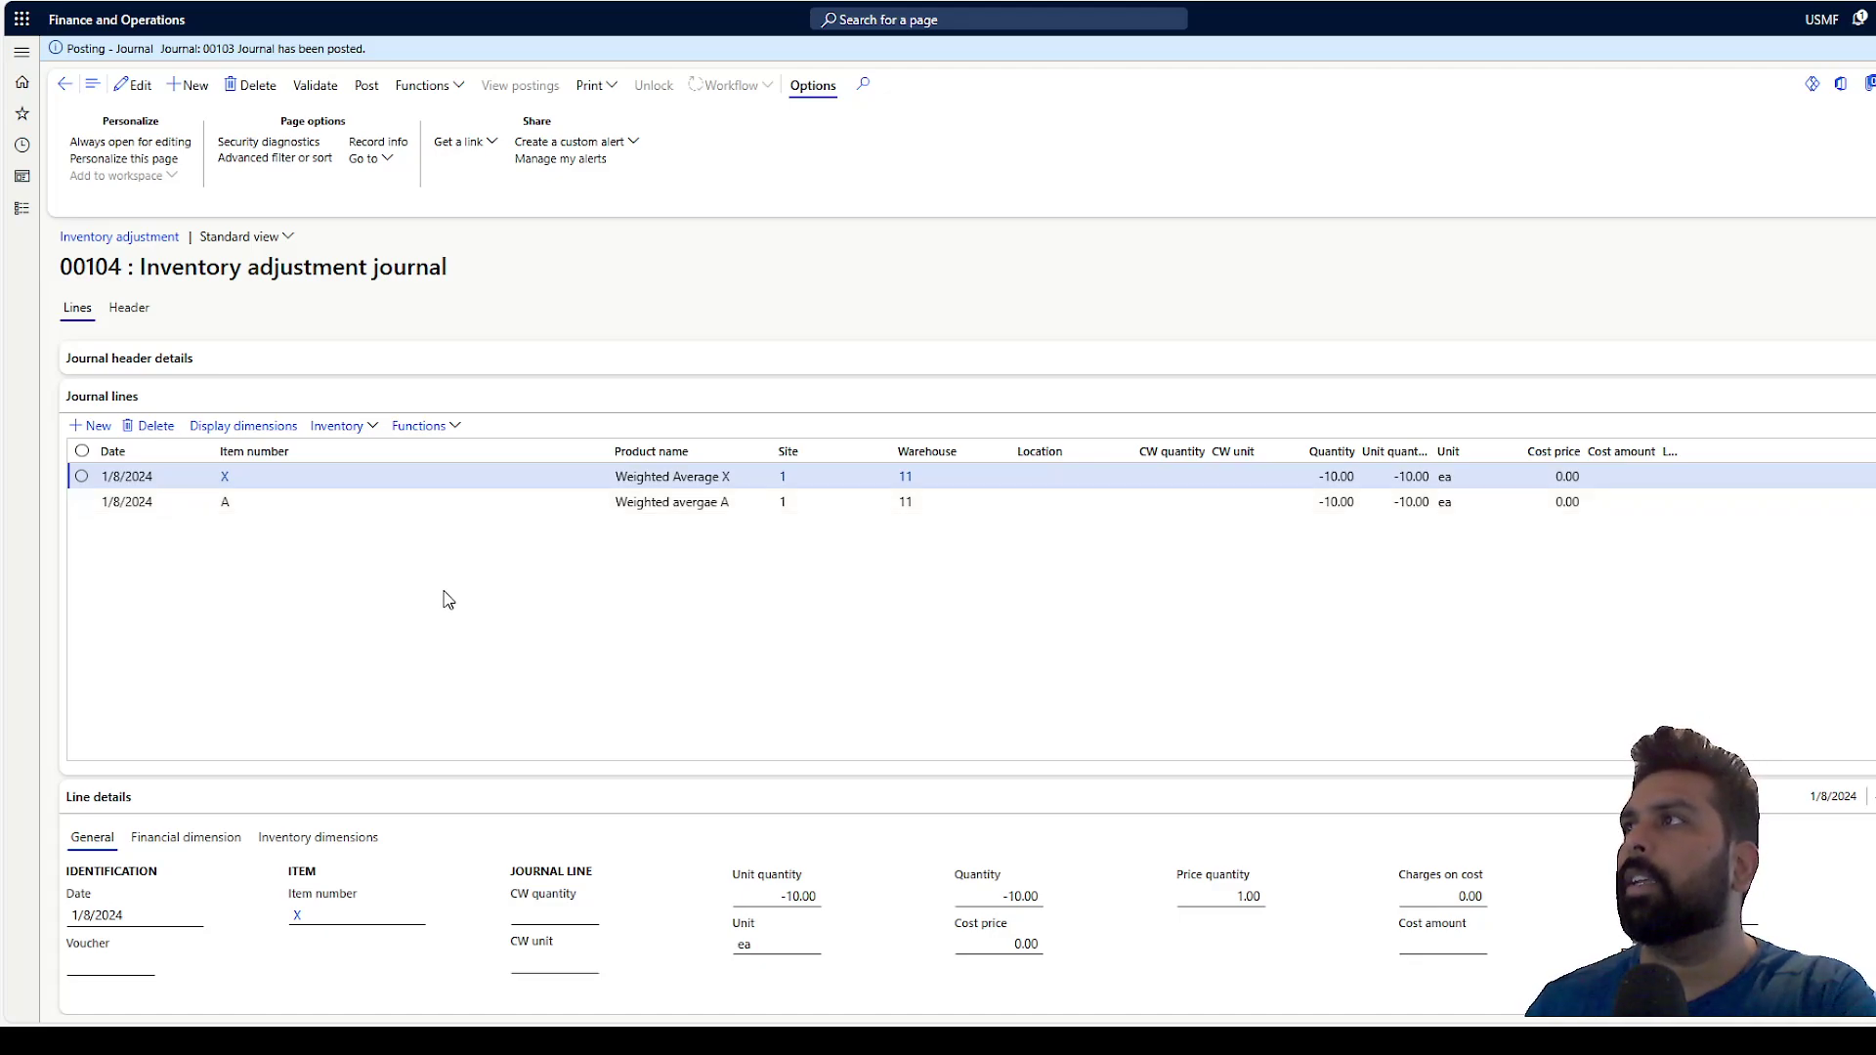
left_click(368, 94)
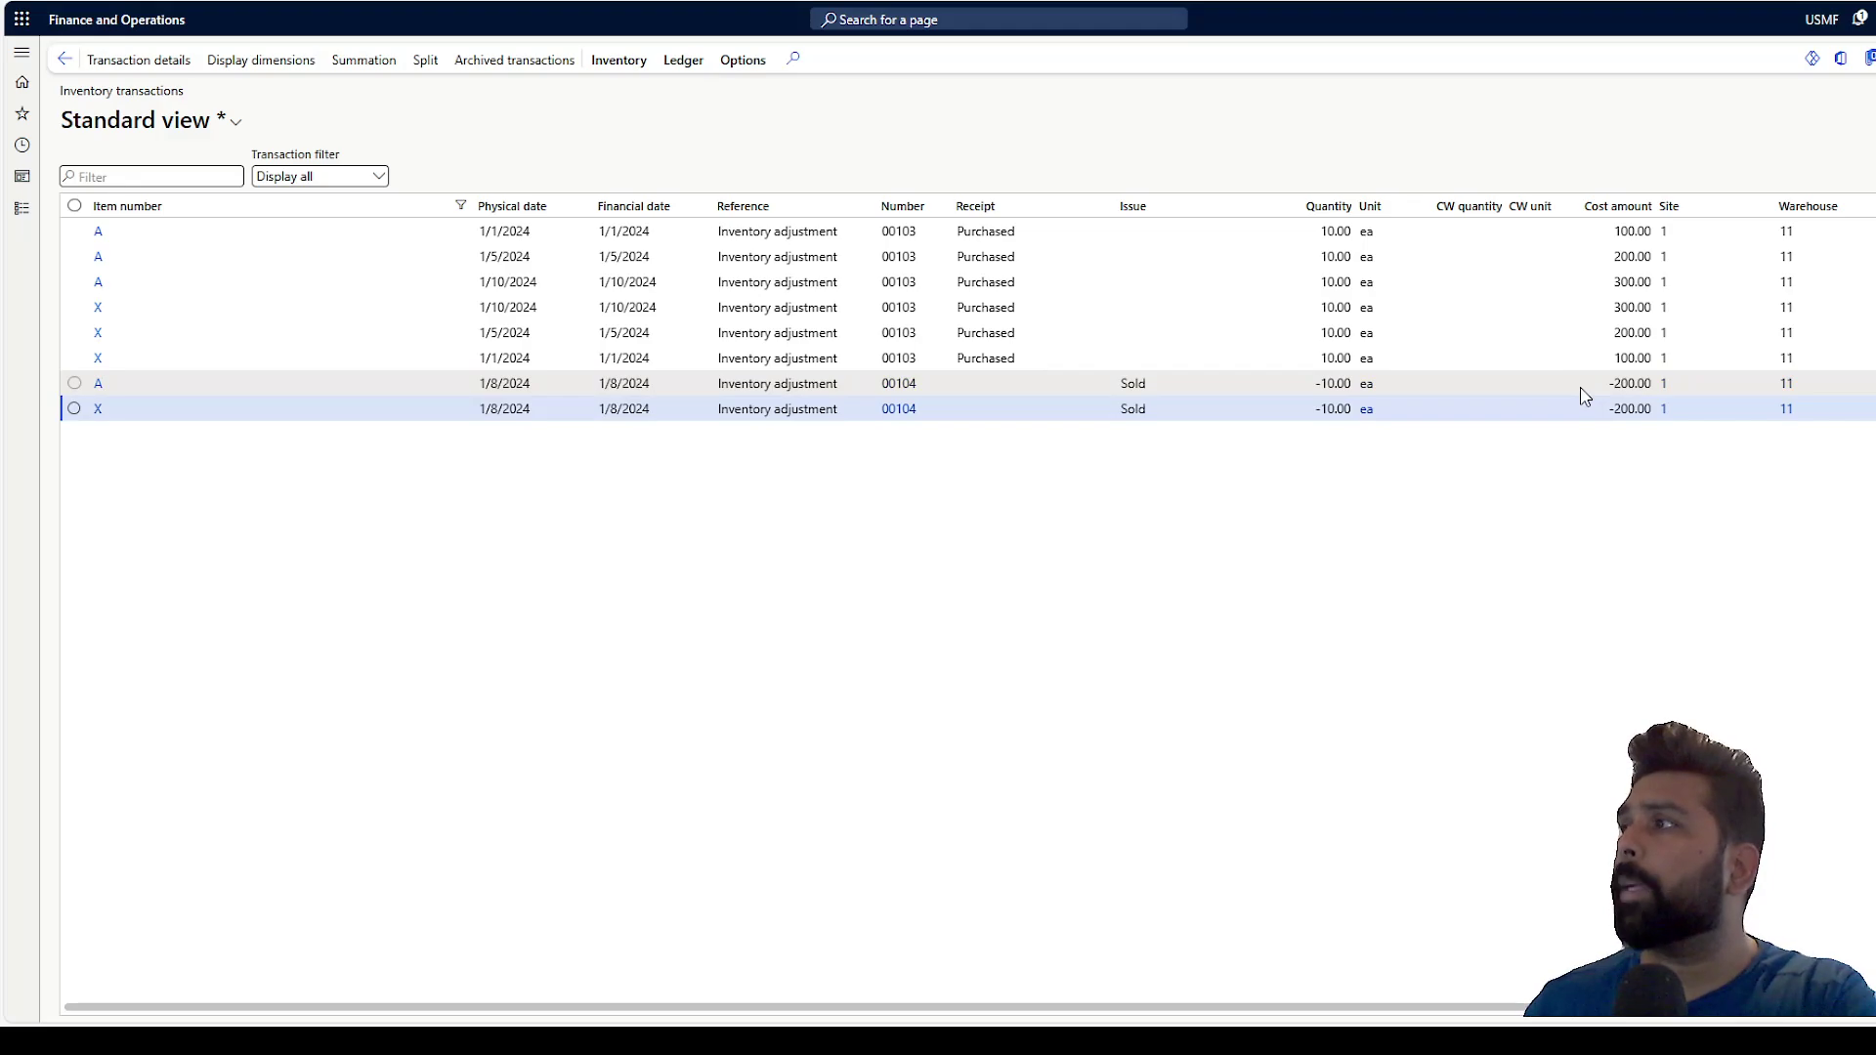
Compare the dates and cost amounts of the journal 00104 issue transactions for items A and X
left_click(505, 387)
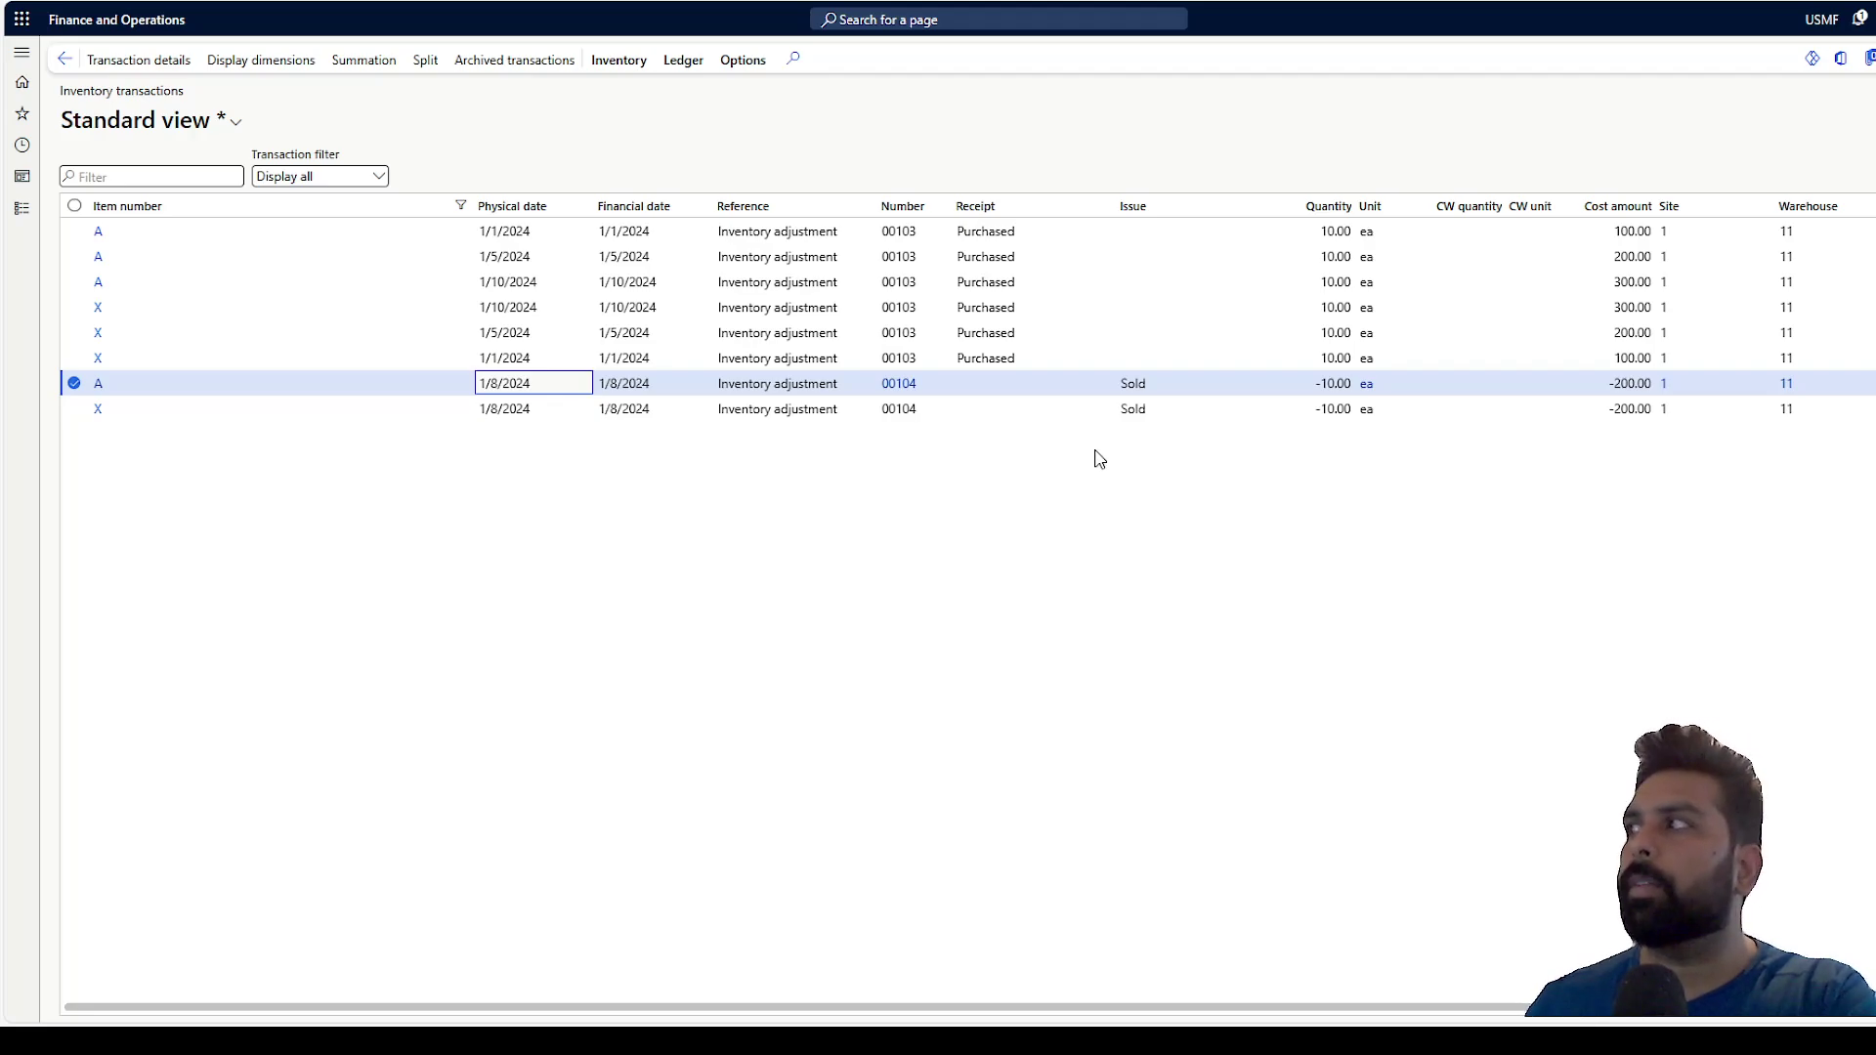
left_click(1193, 420)
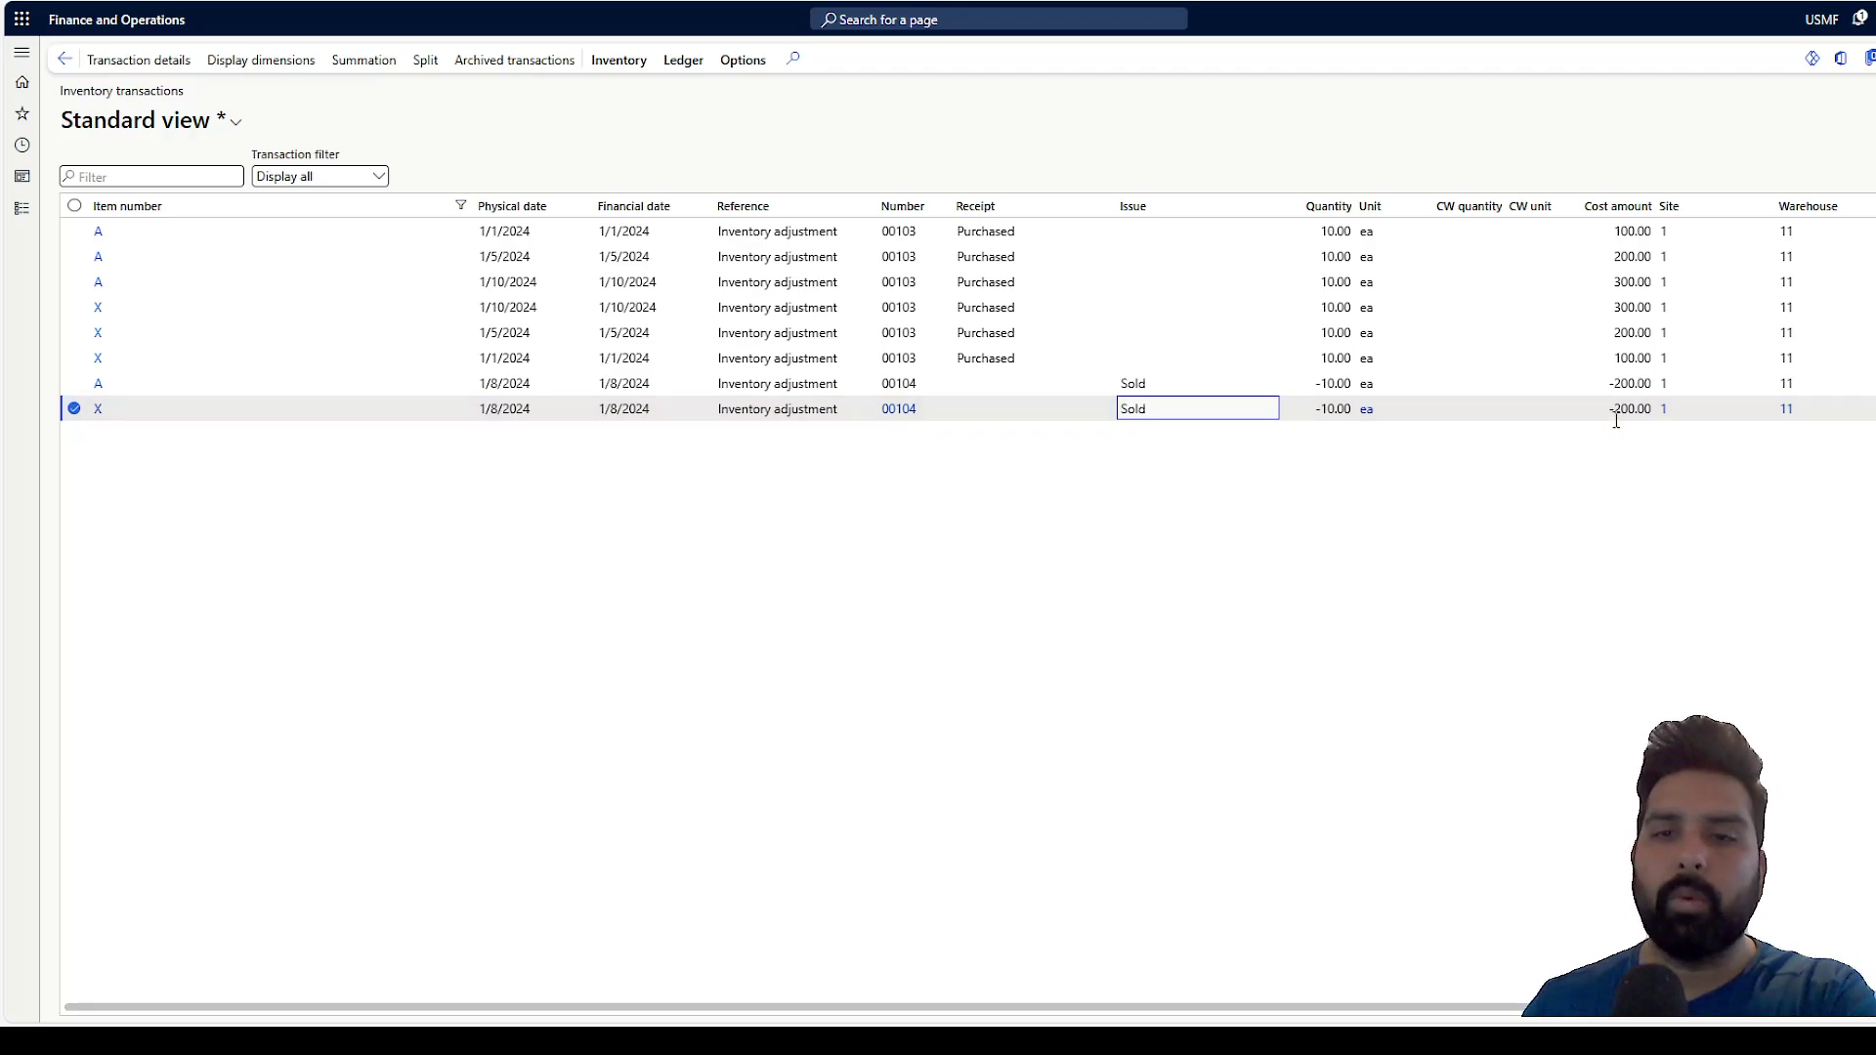
left_click(1573, 386)
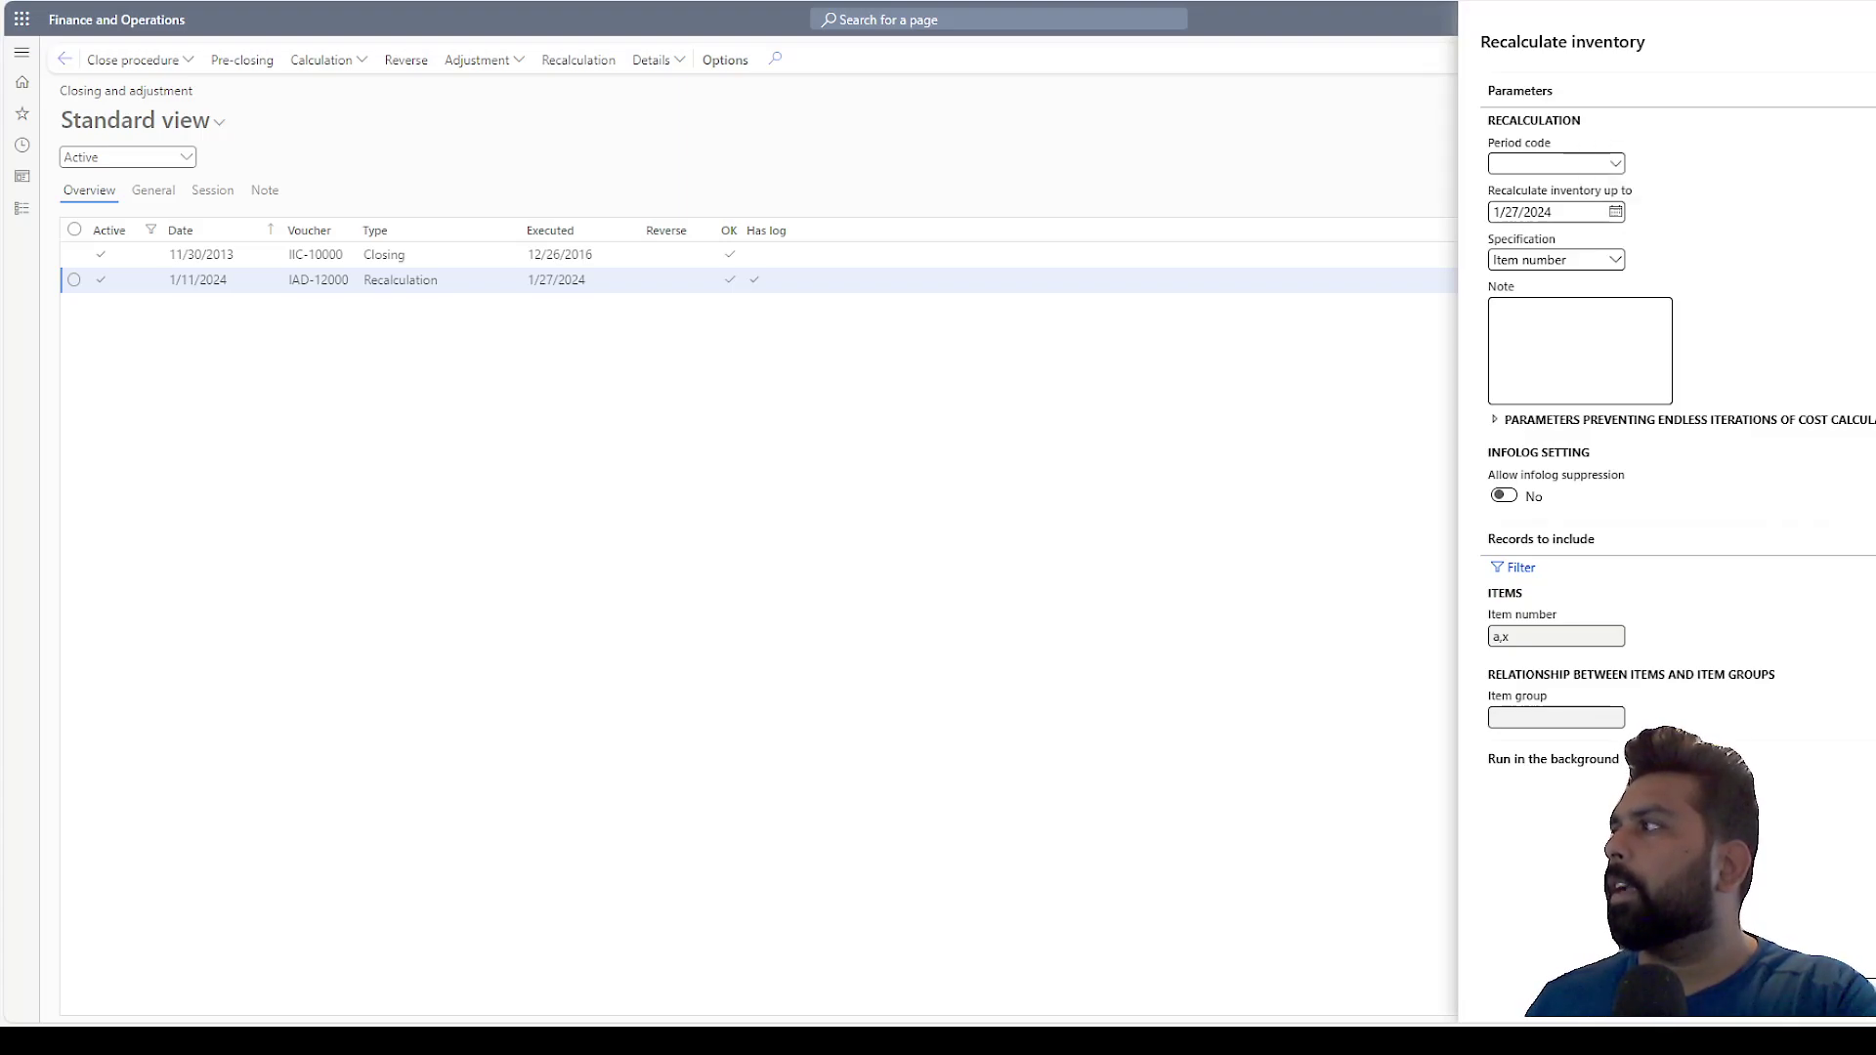
Run the inventory recalculation up to 1/27/2024 for items A and X
left_click(1555, 636)
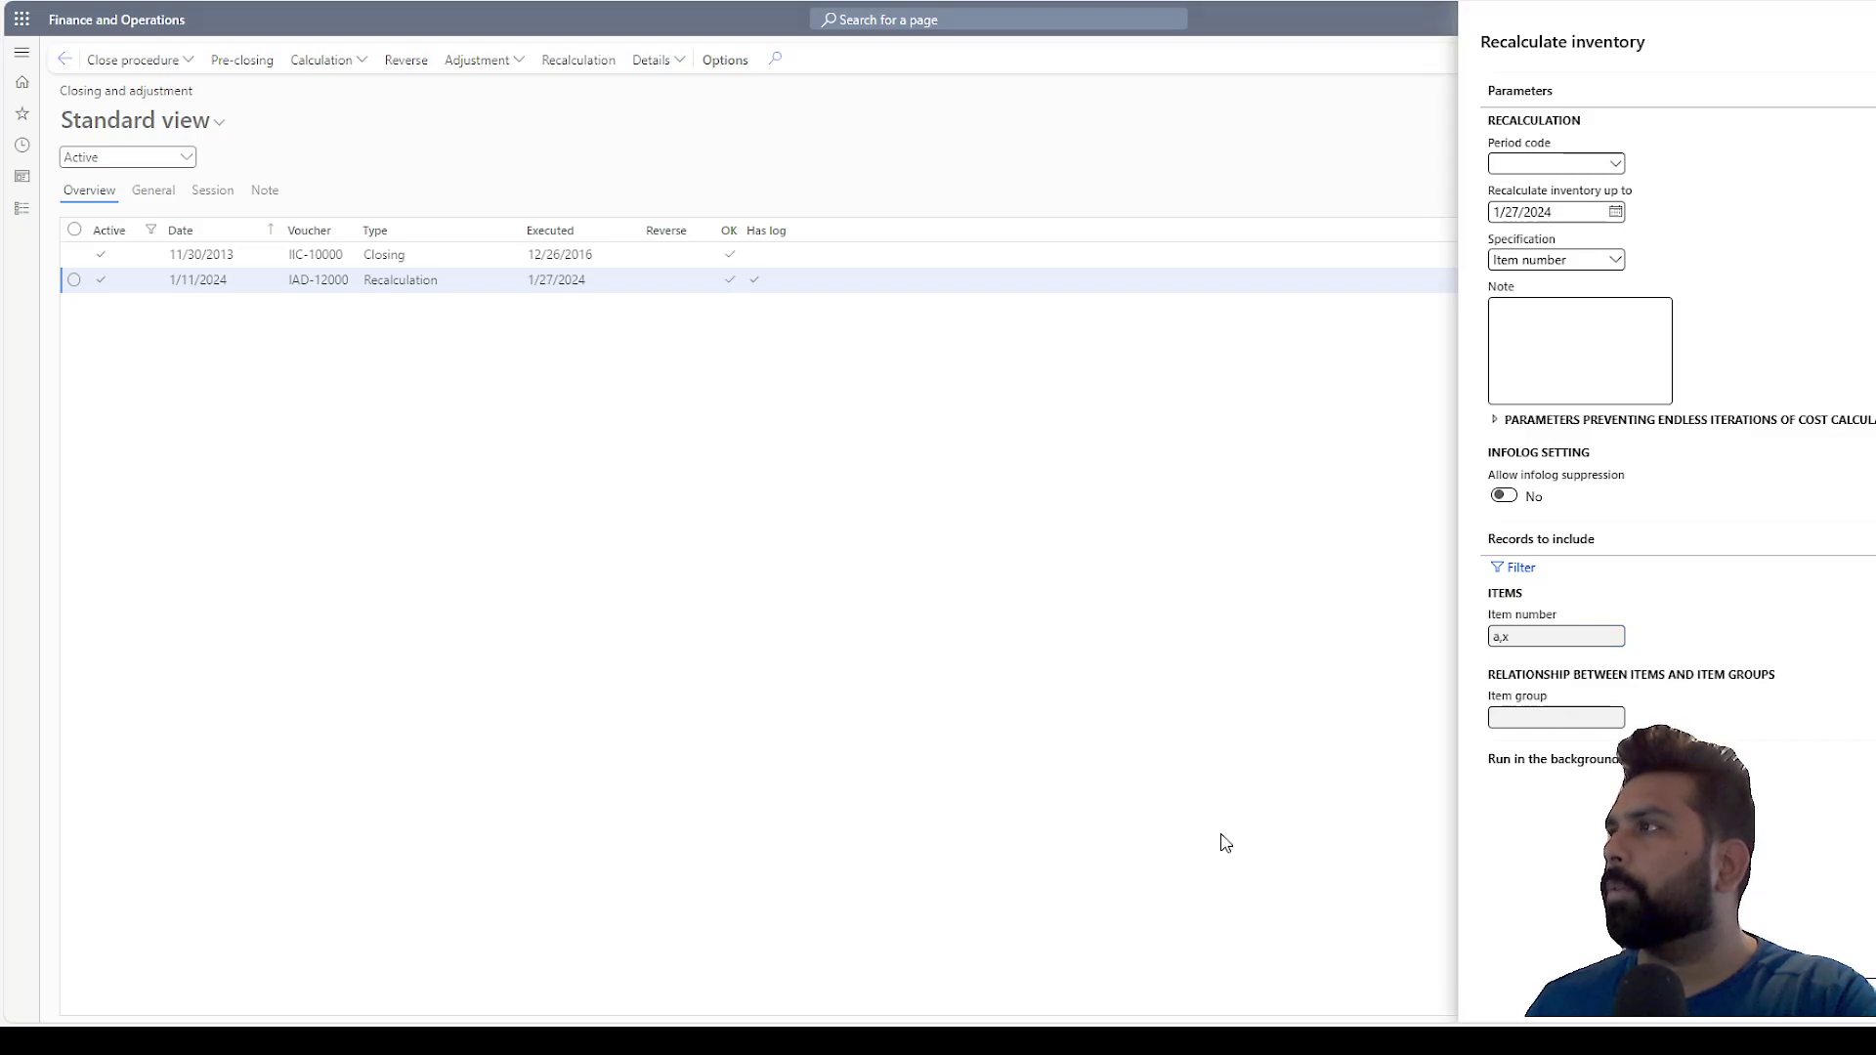
key("Return")
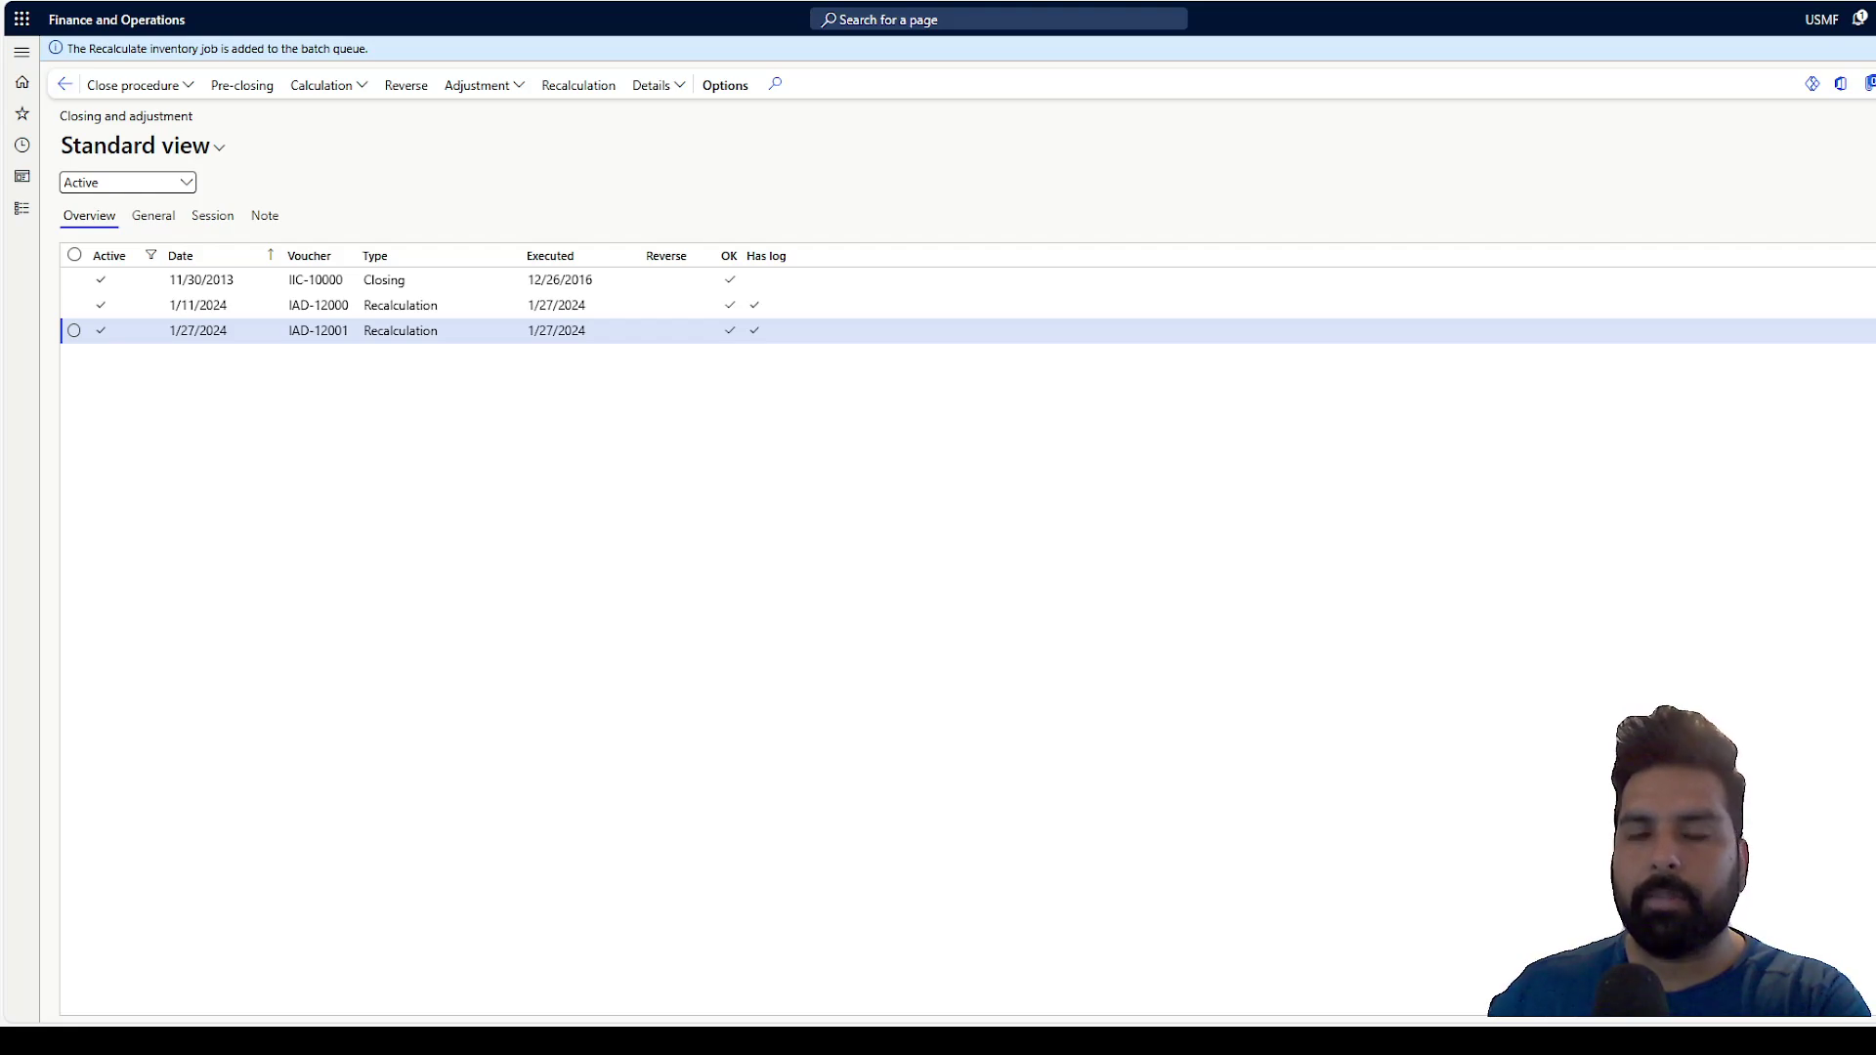
Open the settlements of the 1/27/2024 recalculation, examine the adjustment for item X, and close them
left_click(471, 333)
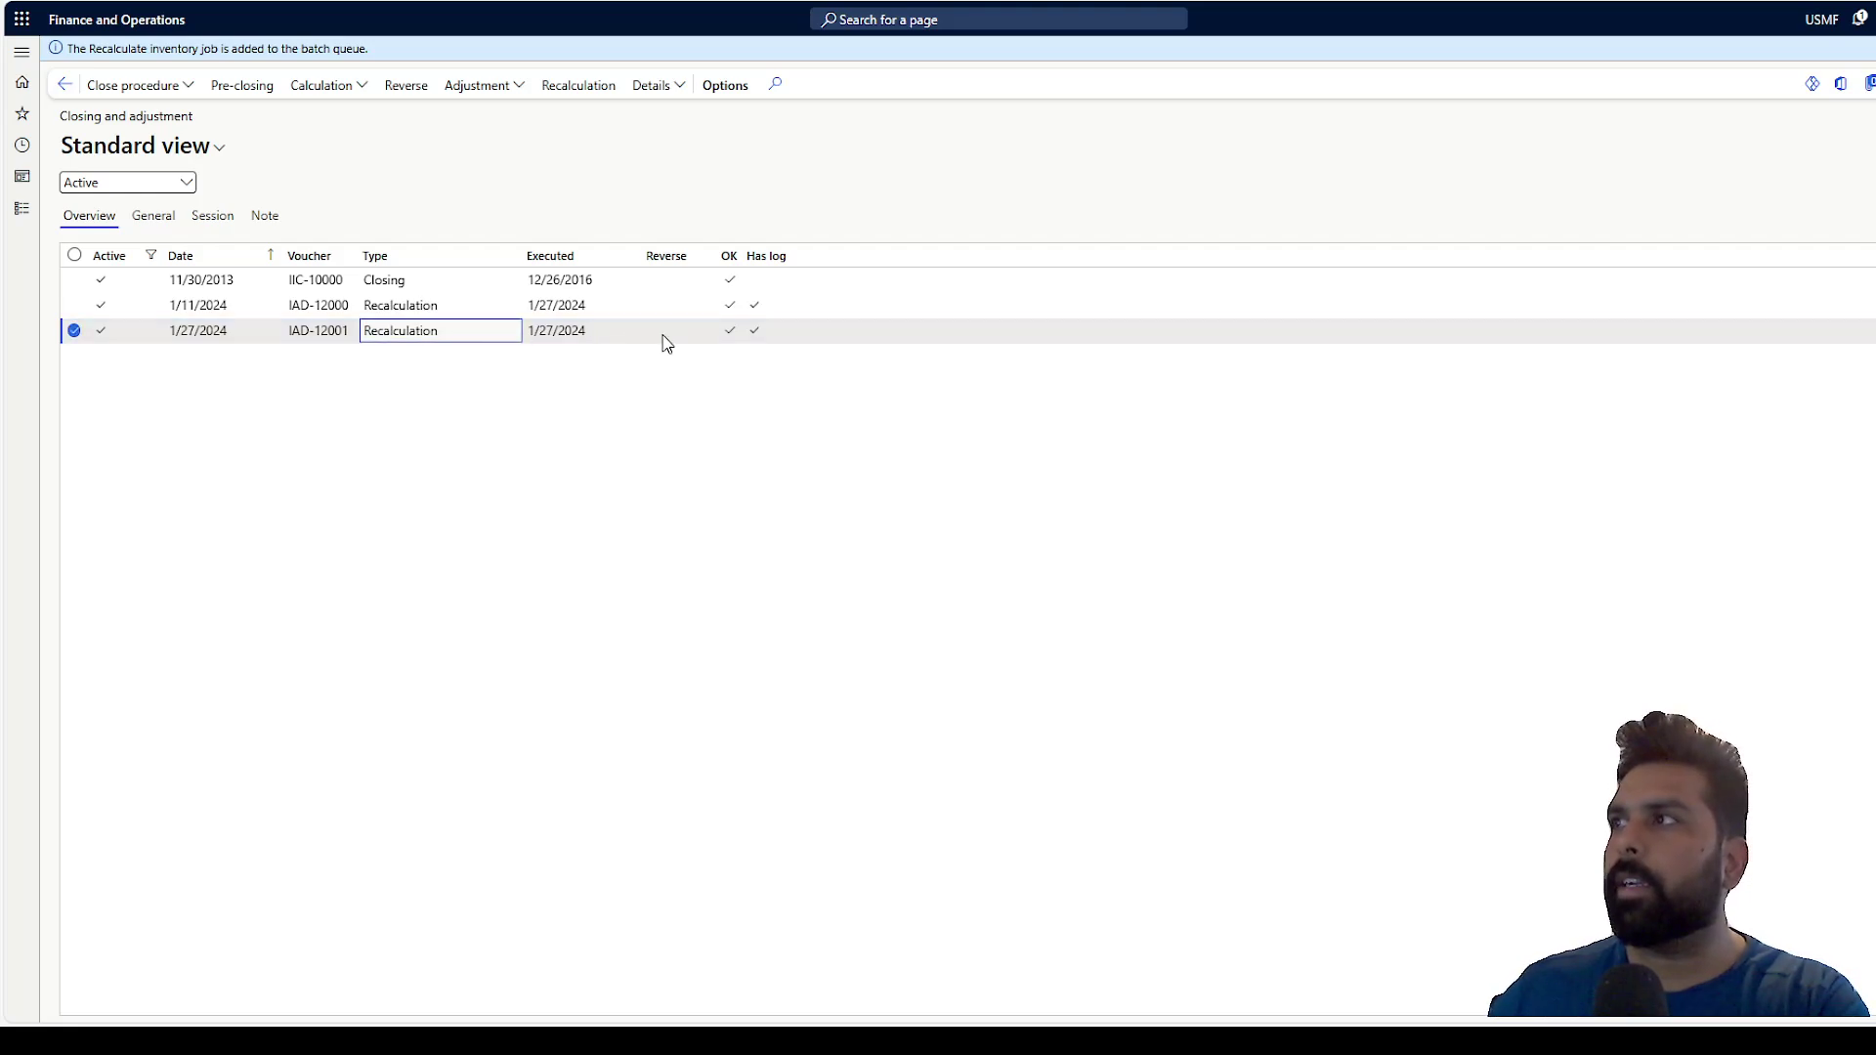
left_click(654, 86)
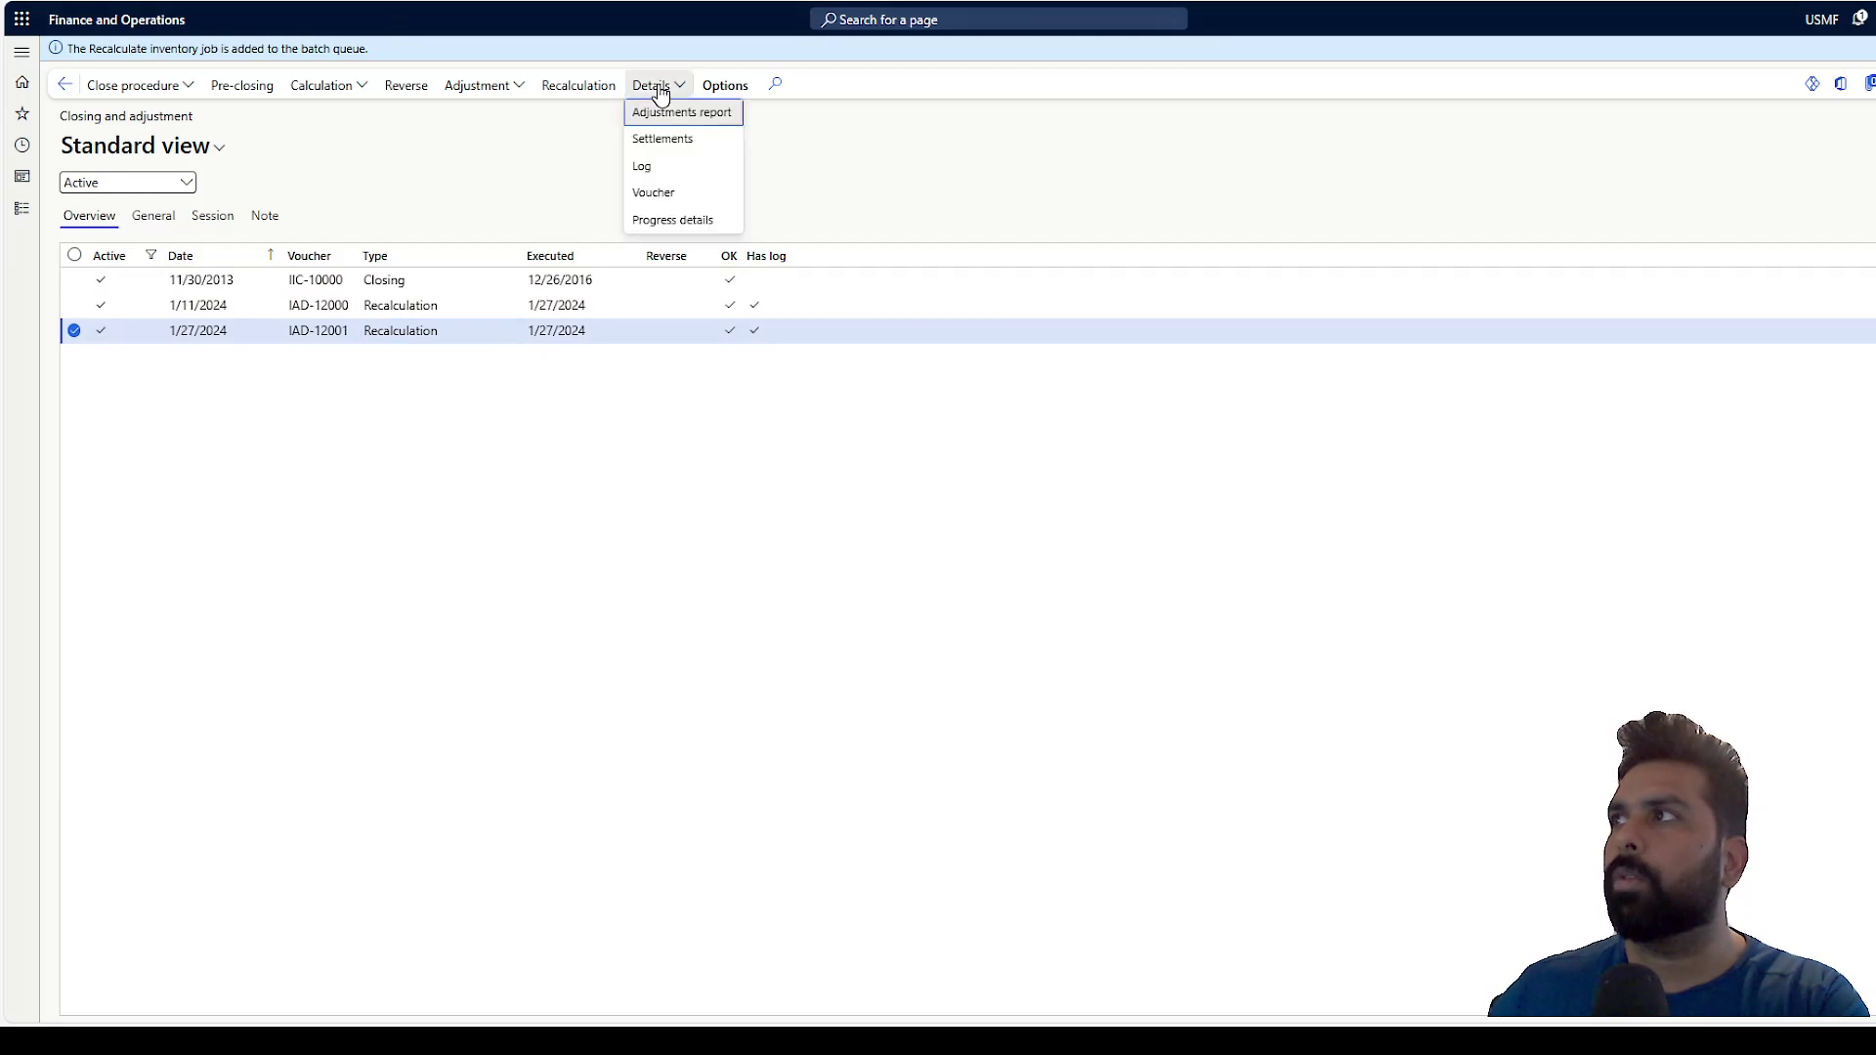
left_click(680, 143)
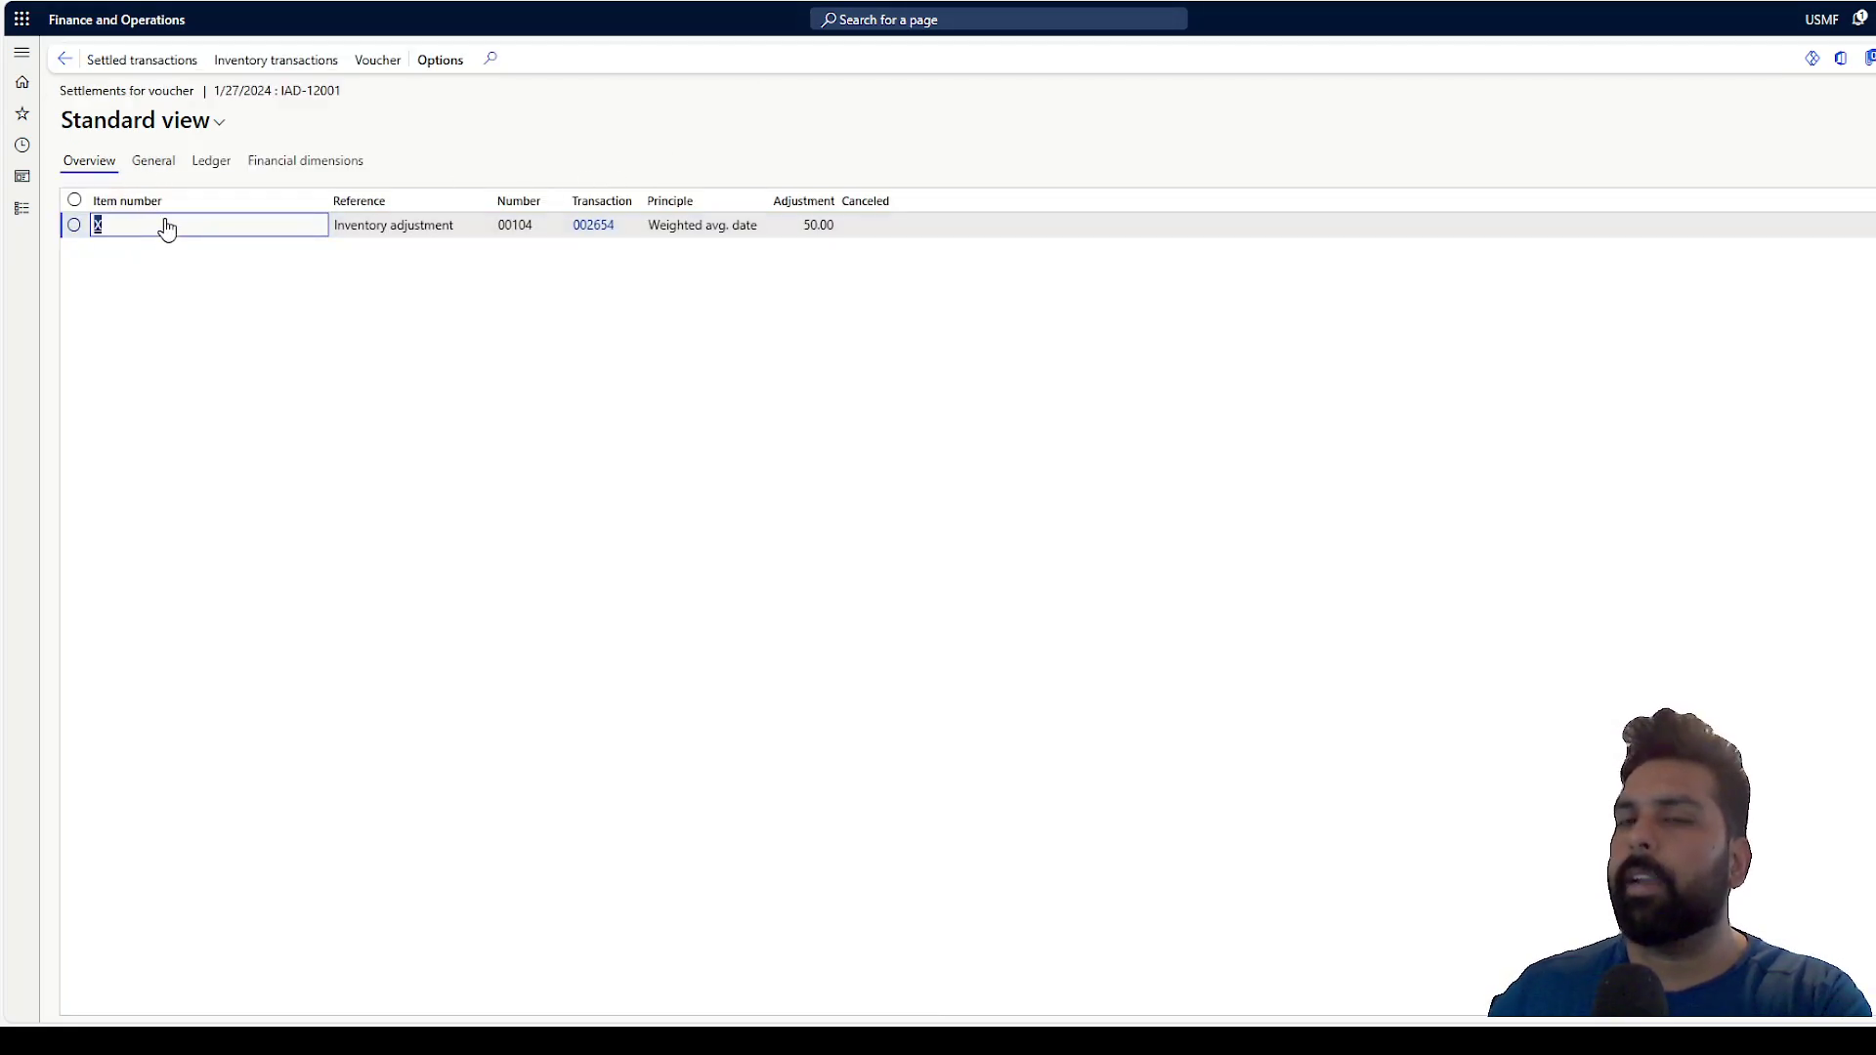
mouse_move(168, 227)
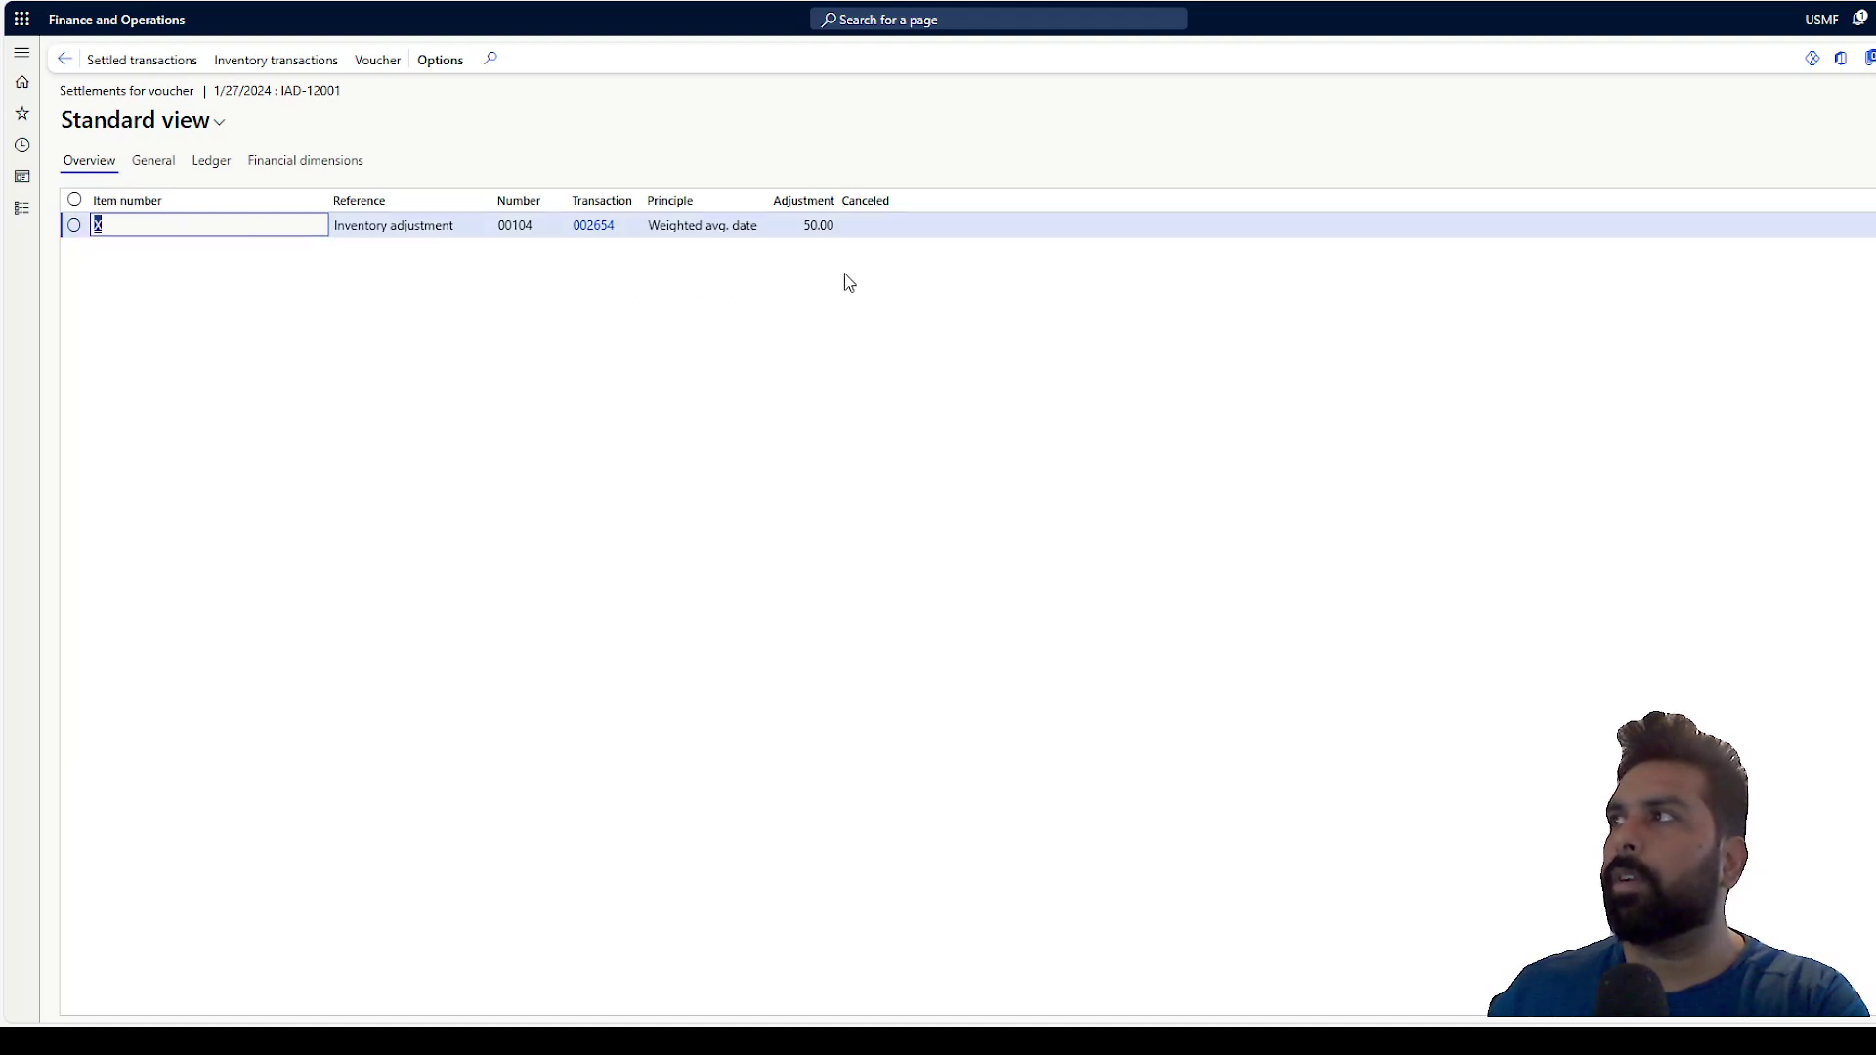
left_click(782, 225)
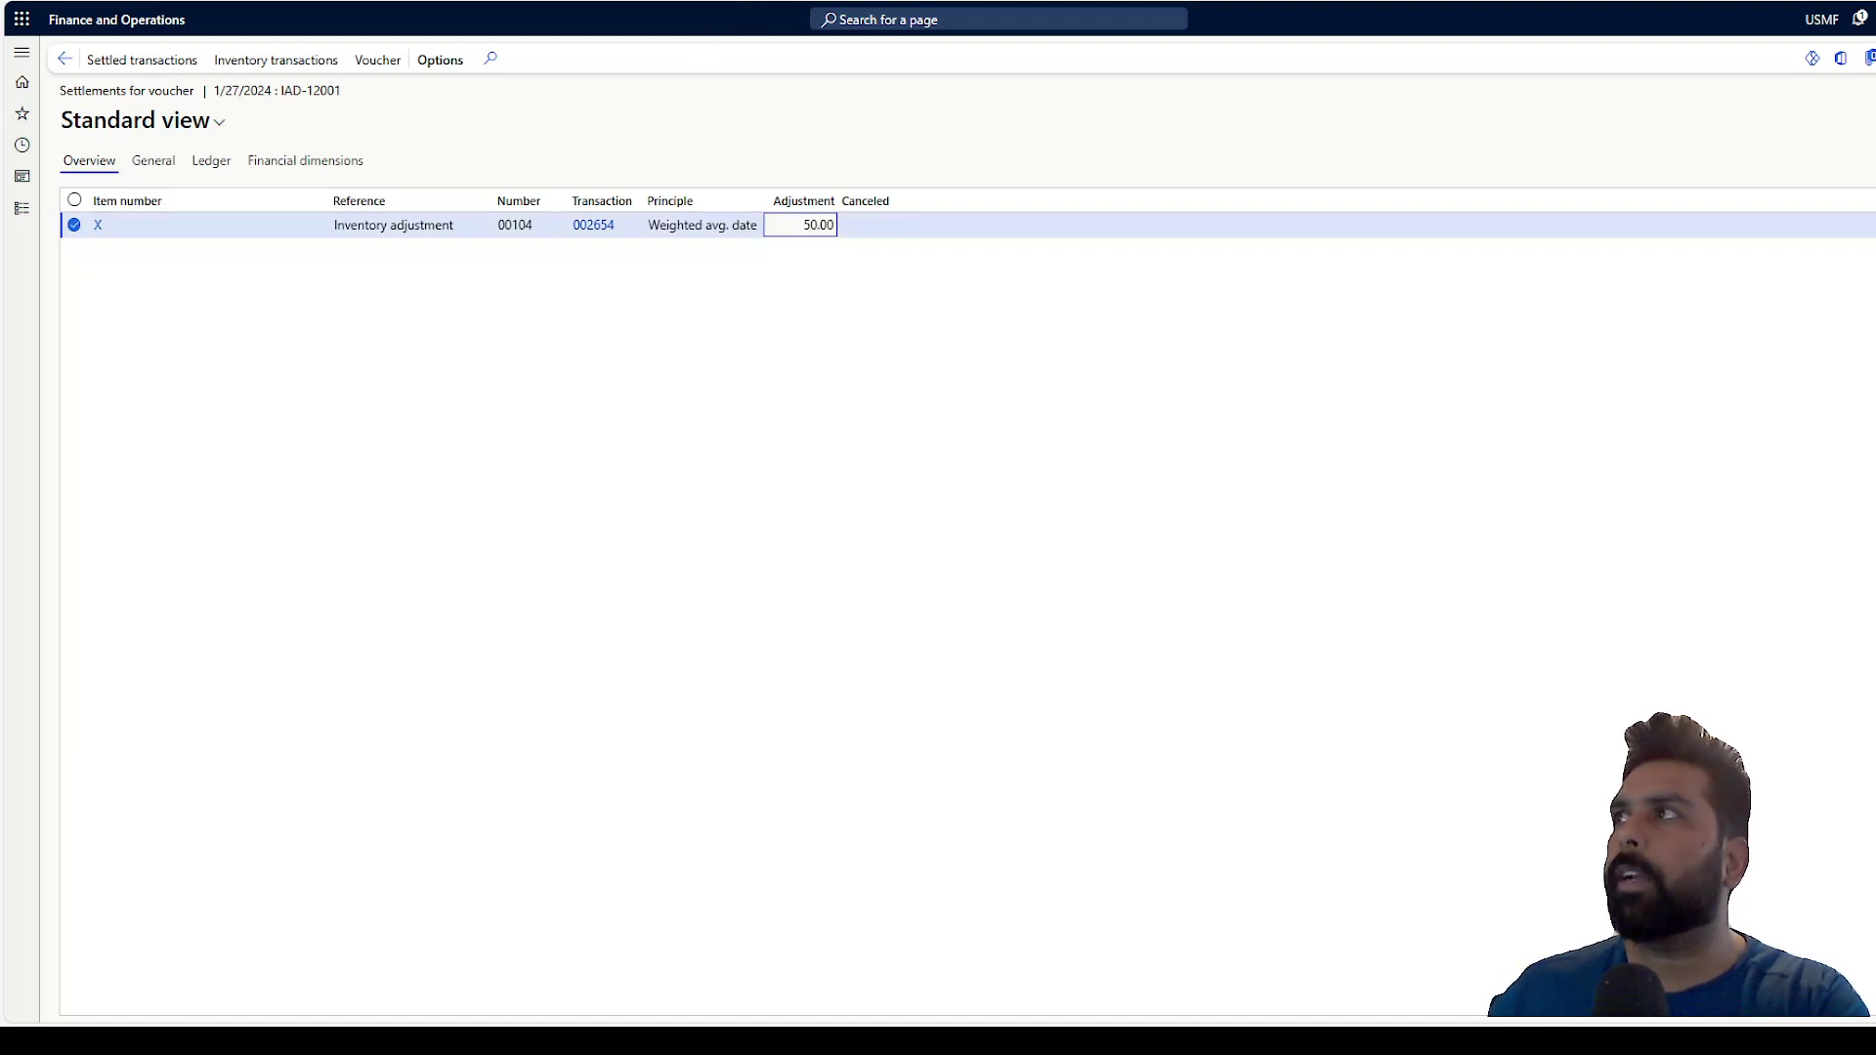
key("Escape")
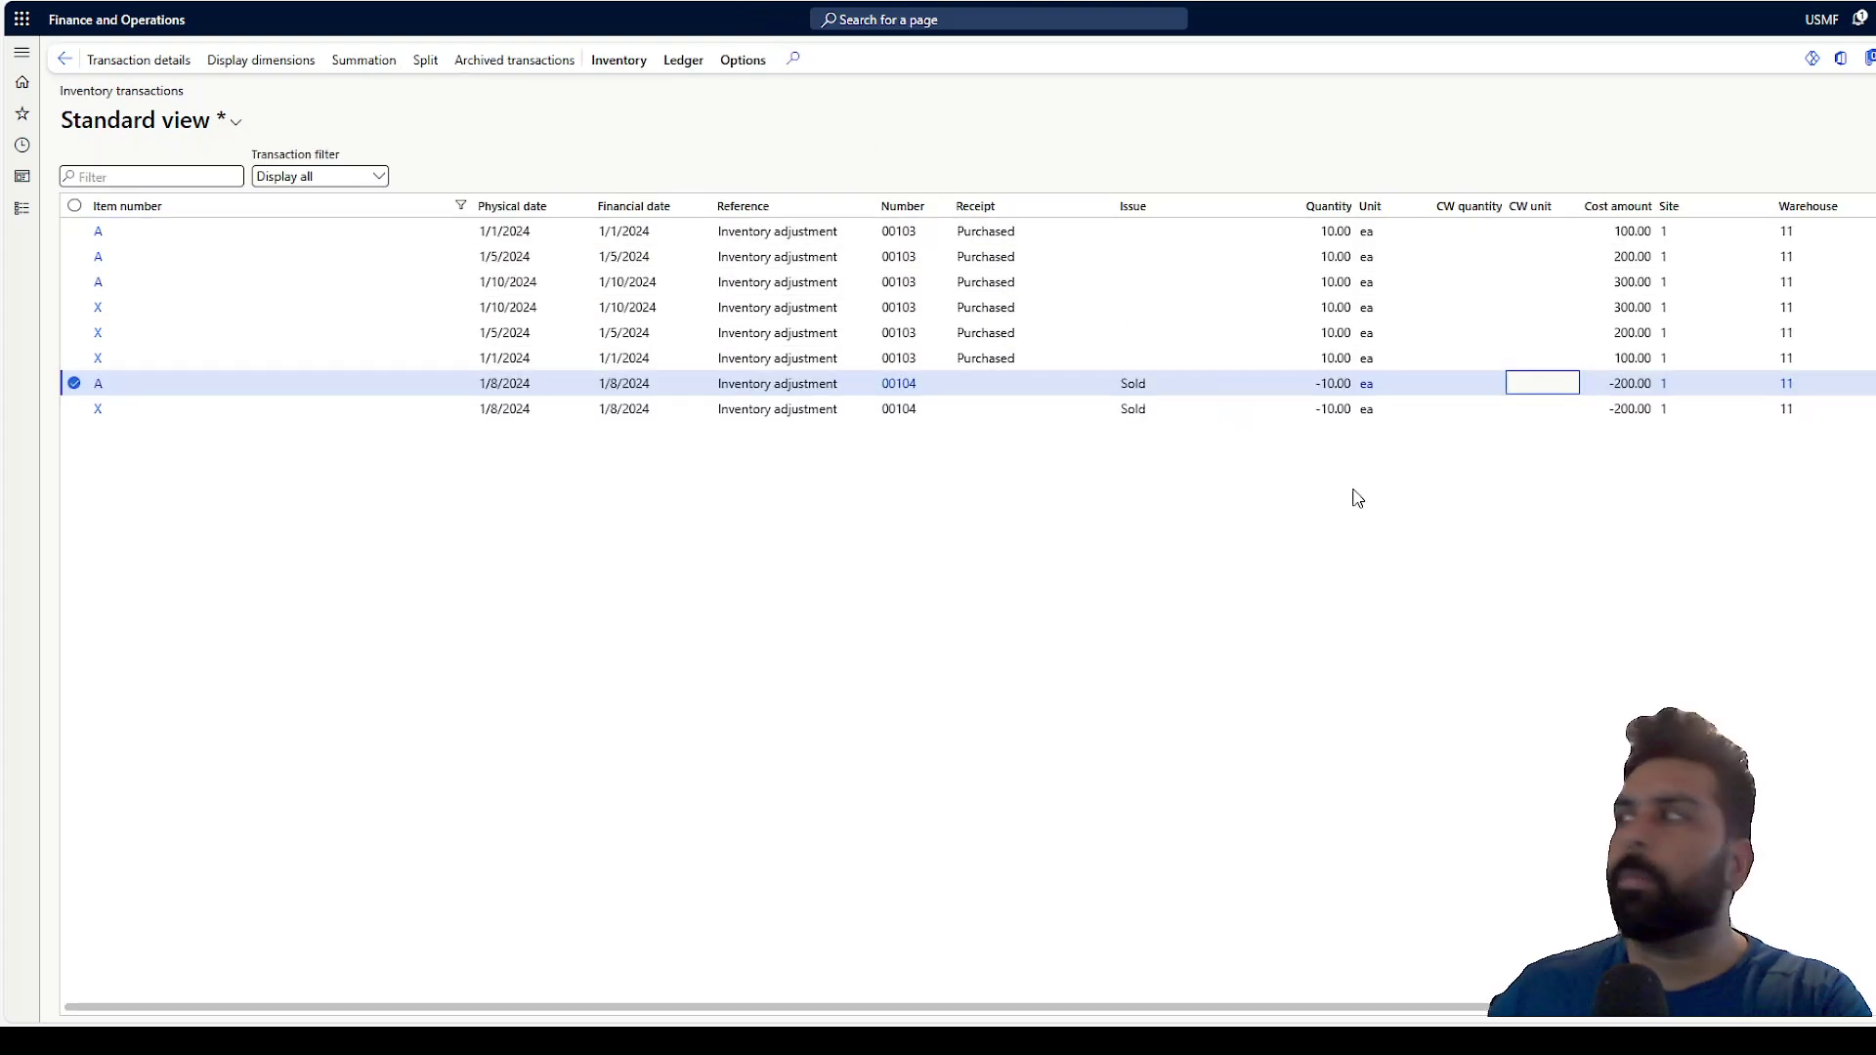
Refresh the inventory transactions and check the recalculated cost amount of item X's 1/8/2024 issue
left_click(1616, 406)
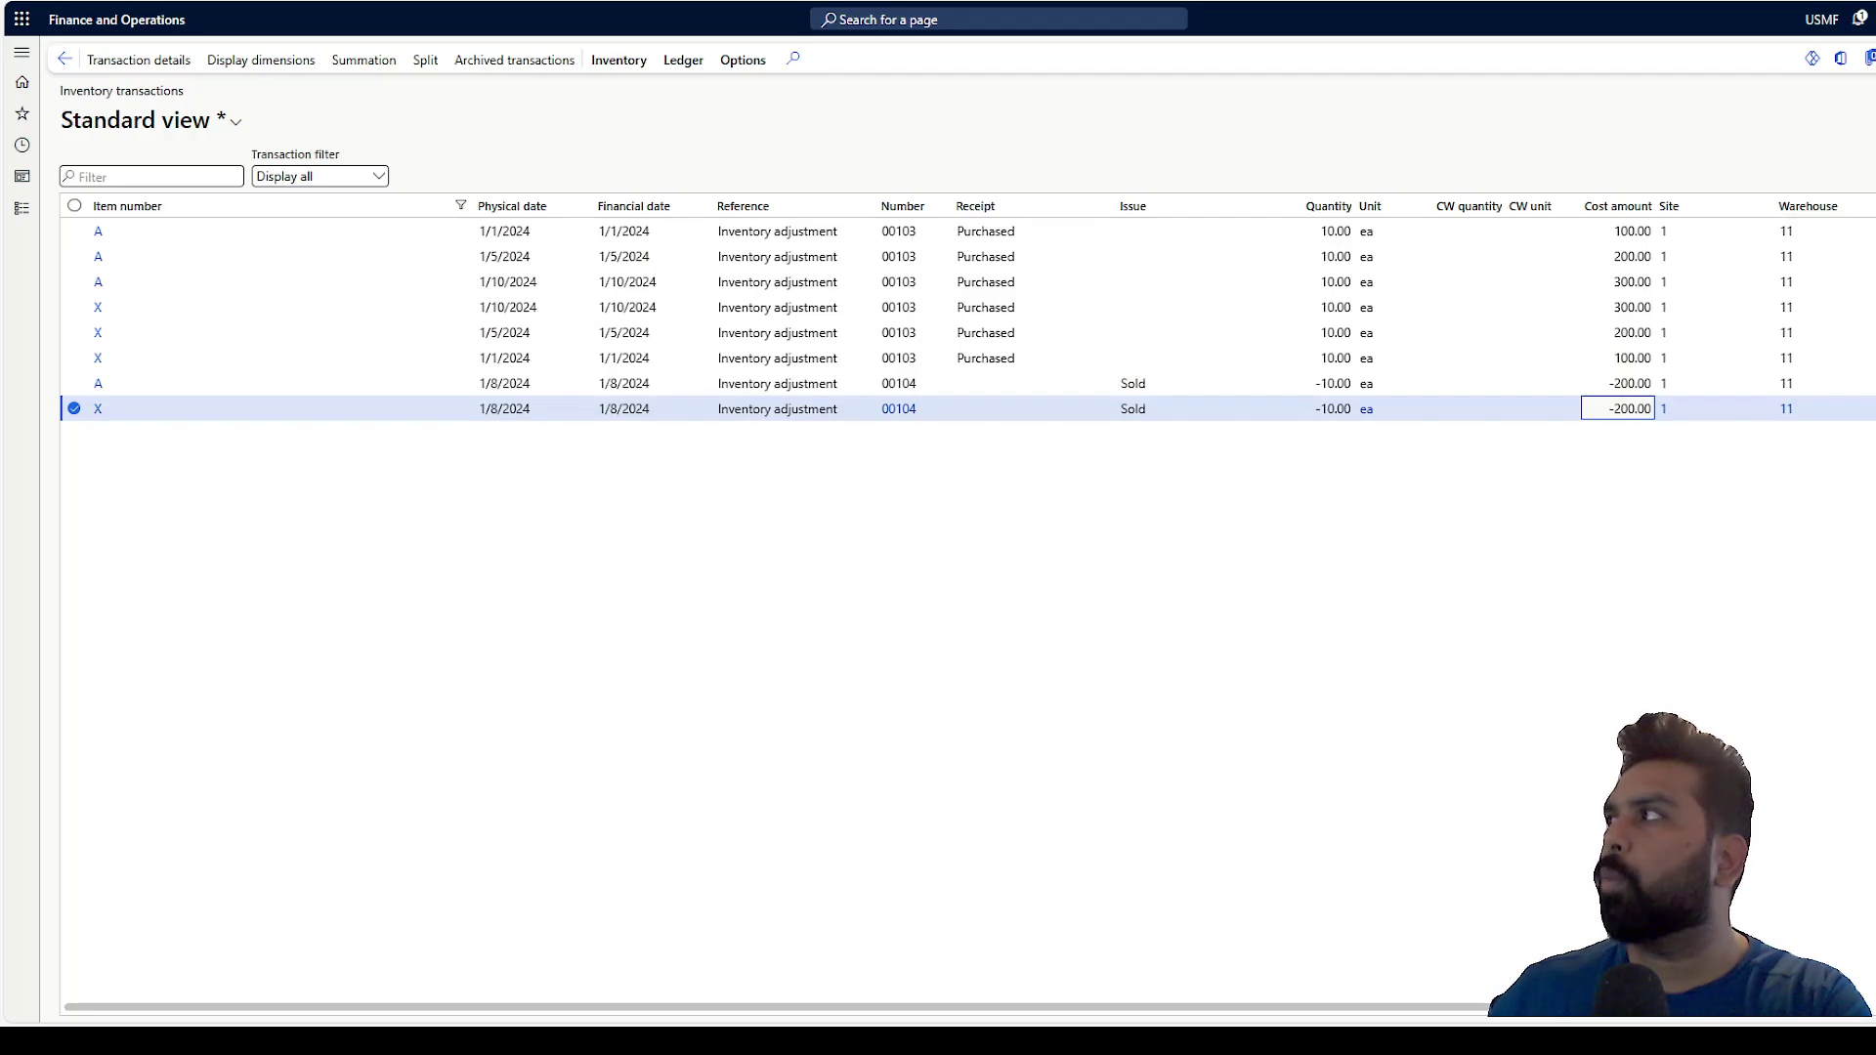
key("shift+F5")
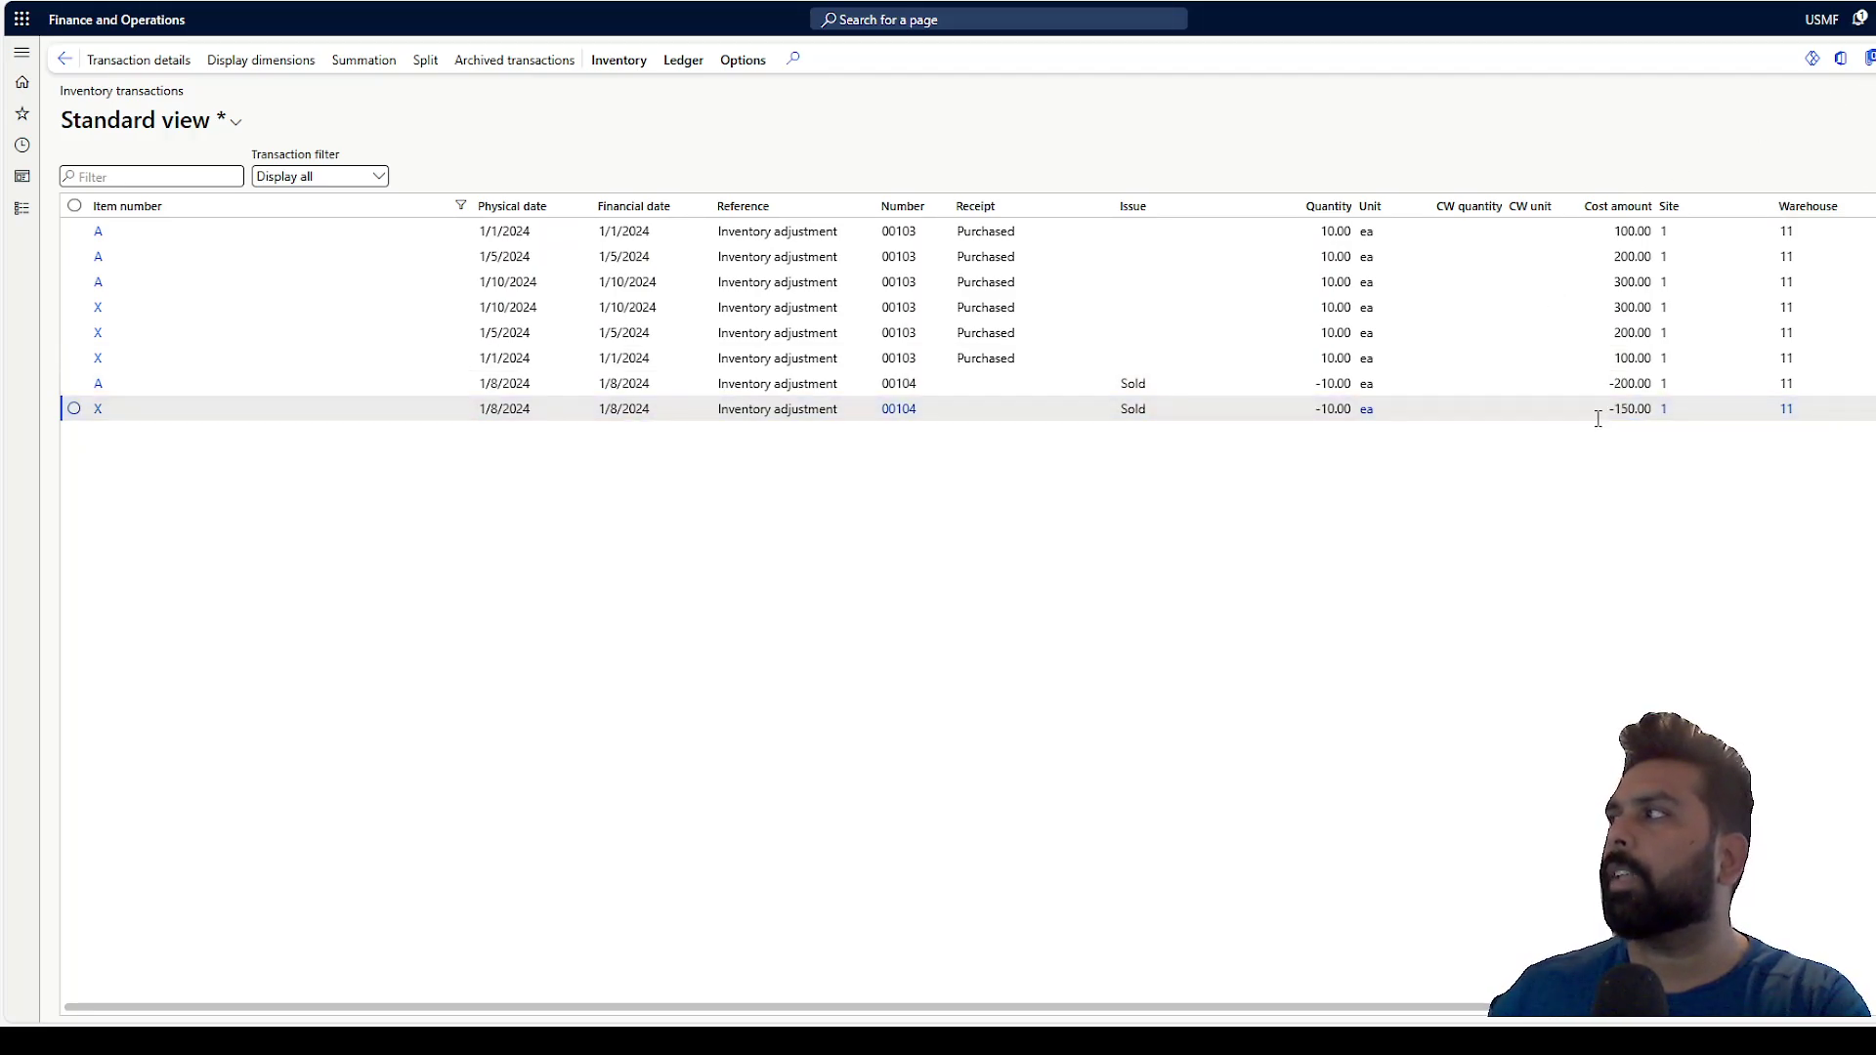
left_click_drag(1608, 409, 1637, 409)
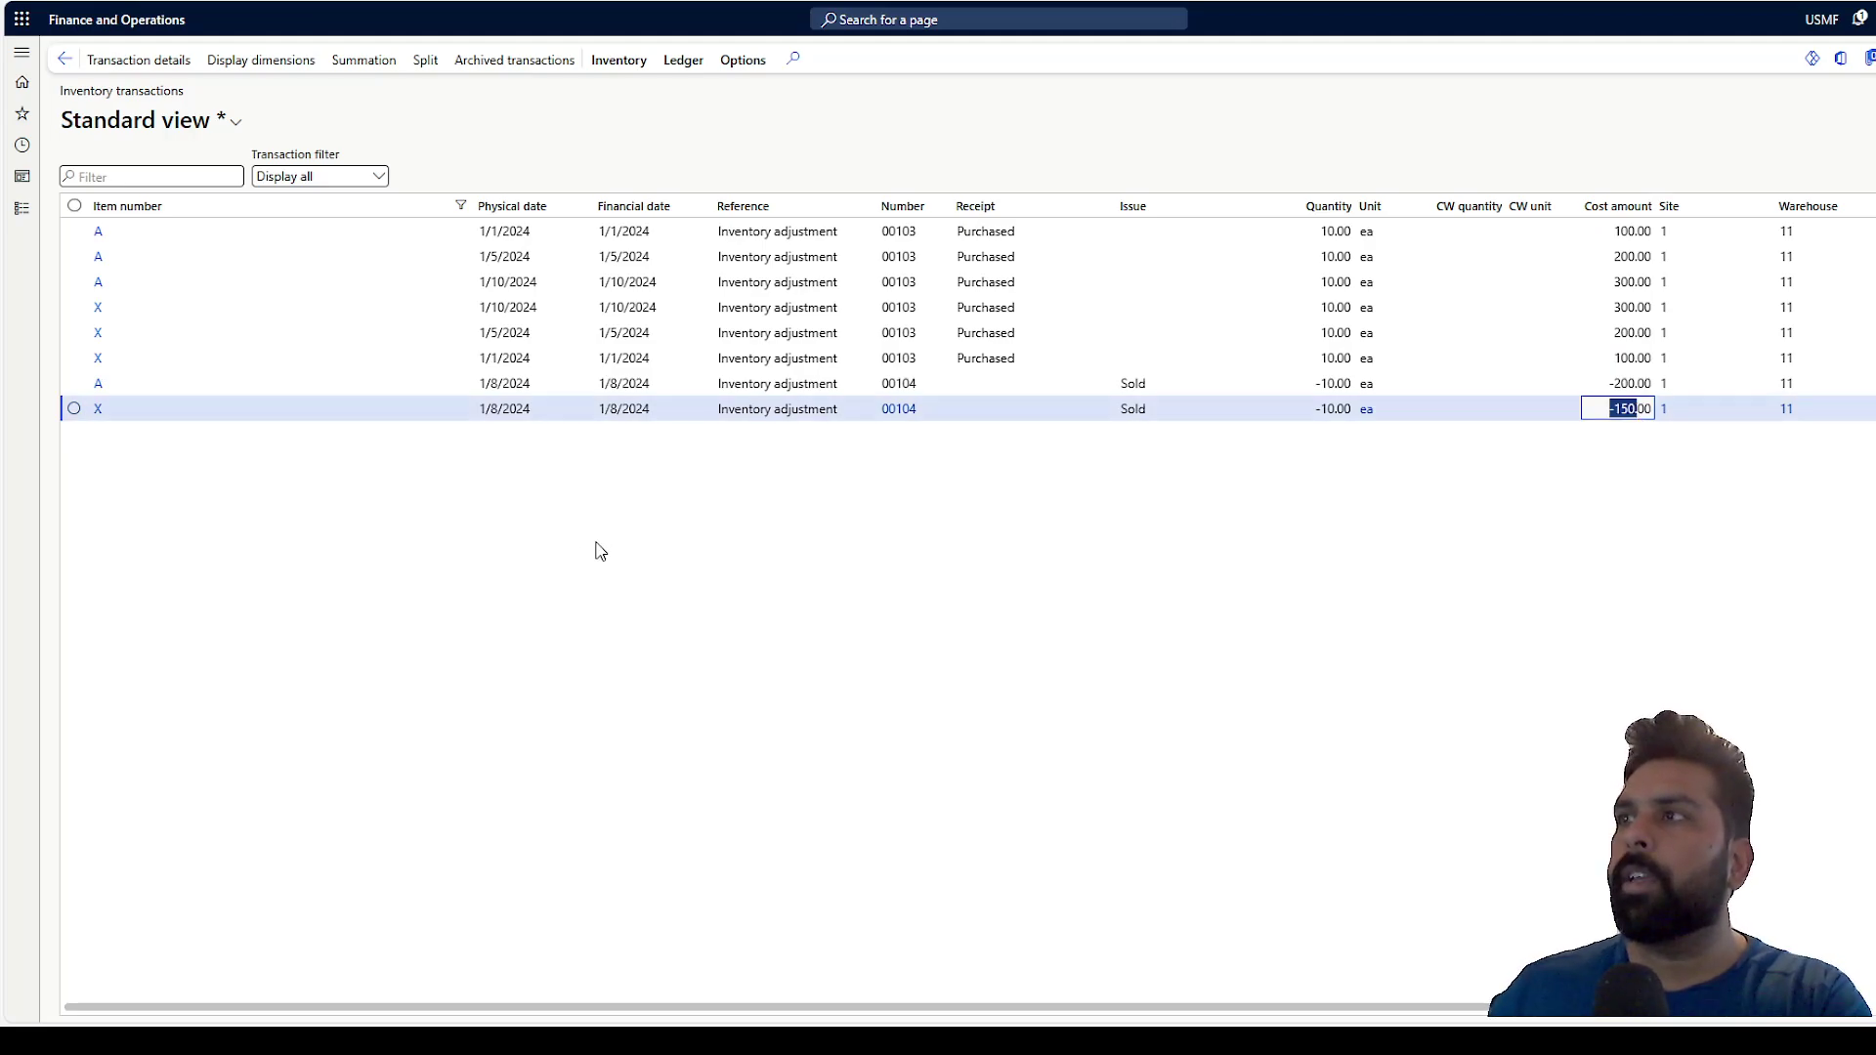
left_click(567, 549)
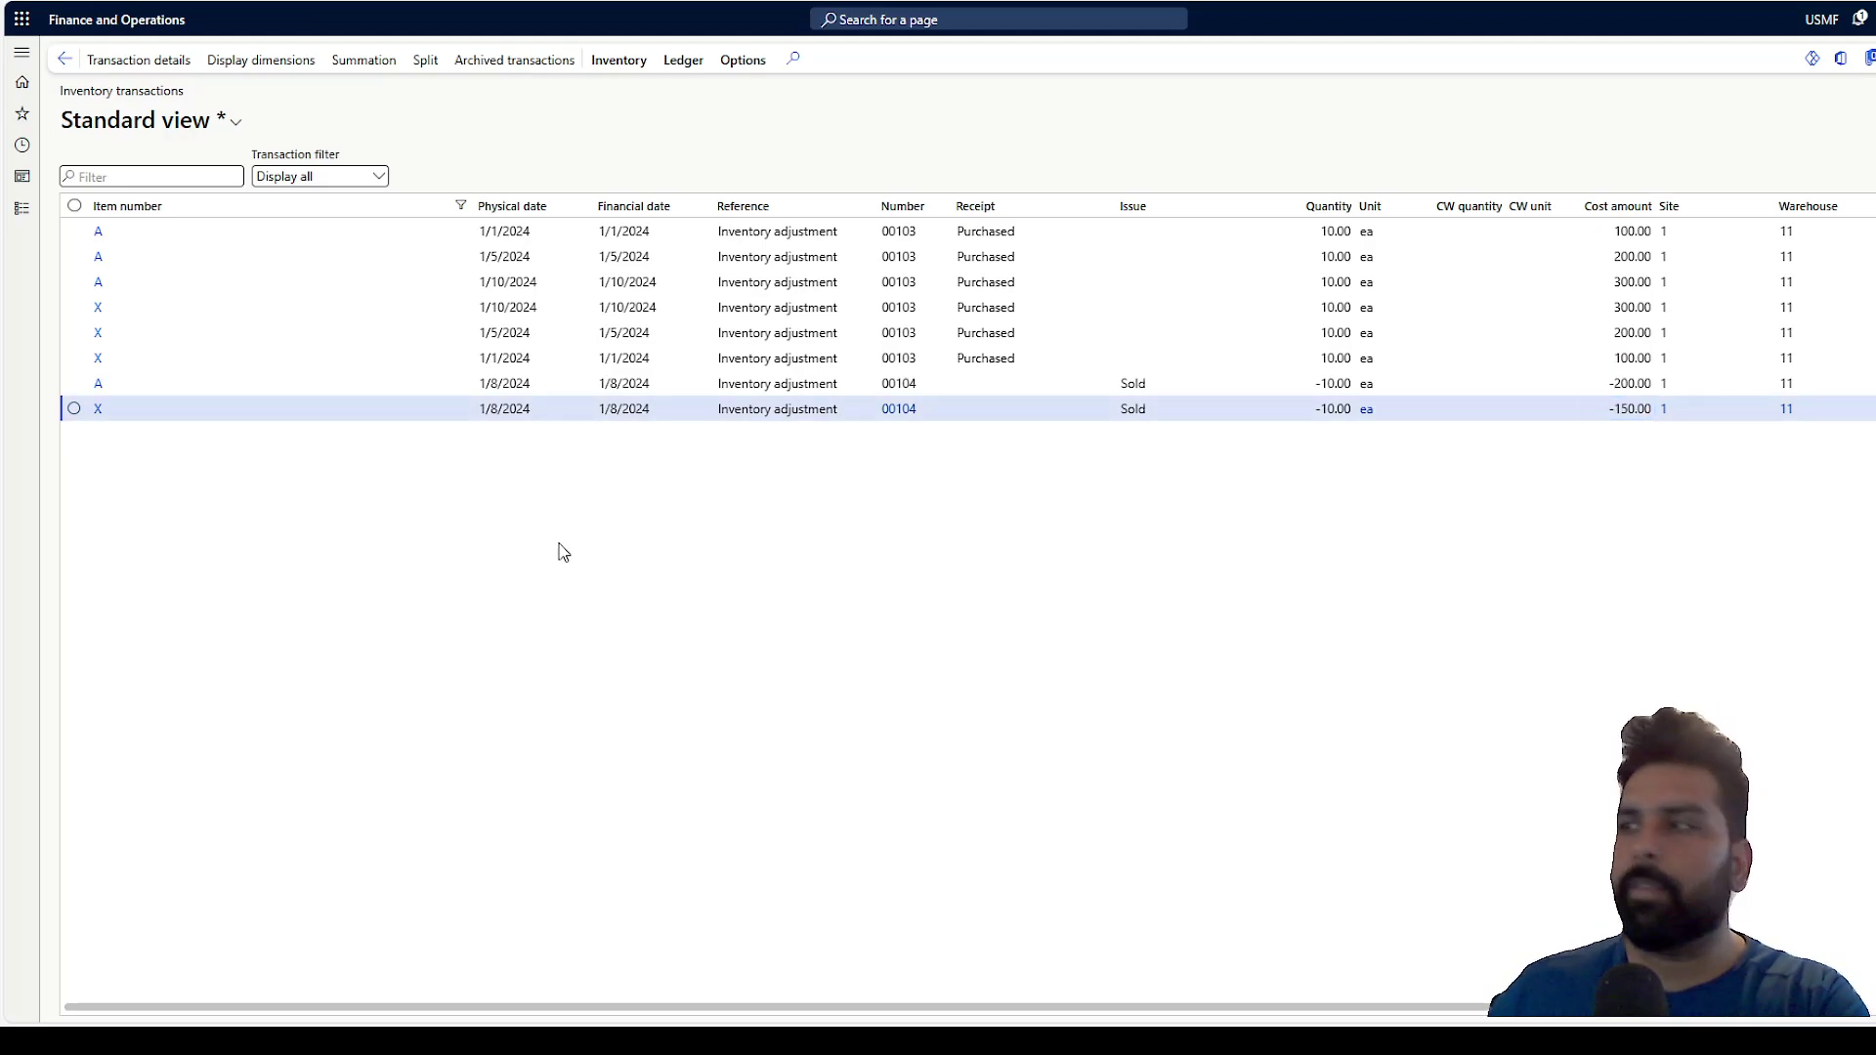